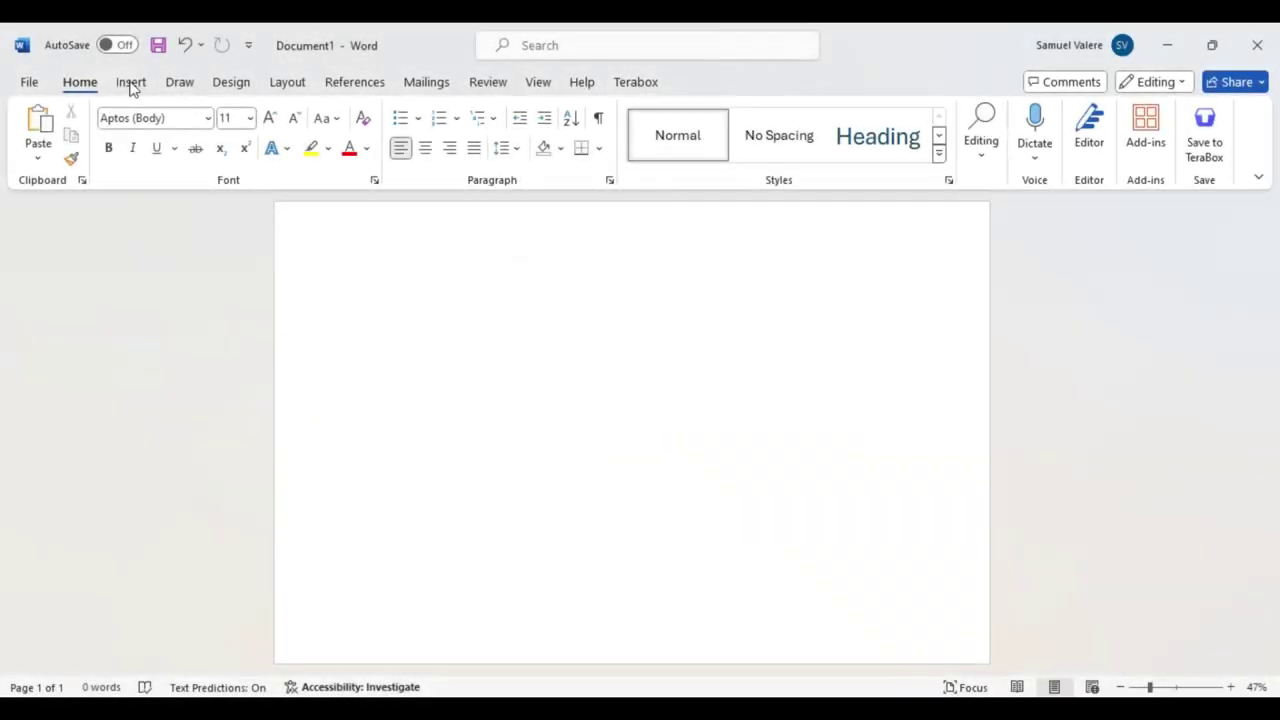
# Draw a rectangle and stretch it to cover the whole page, about 11.16" by 16.96"
pyautogui.click(131, 84)
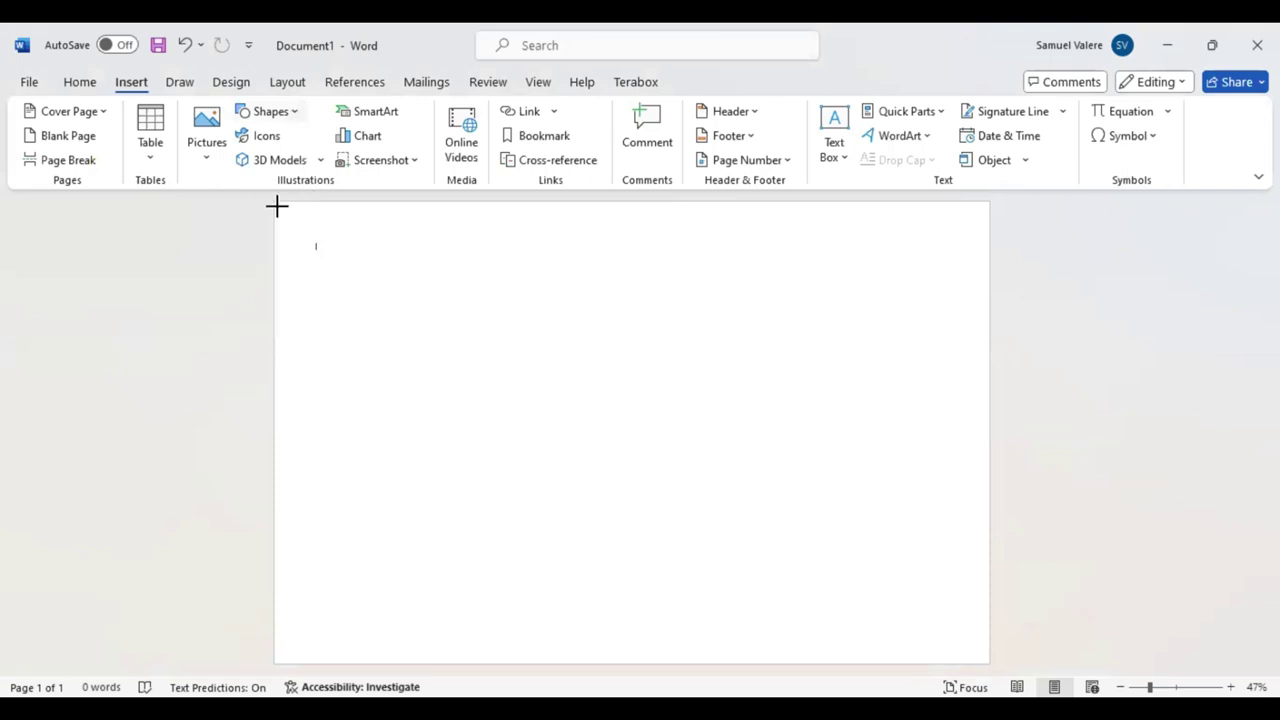
pyautogui.moveTo(277, 205); pyautogui.dragTo(620, 475)
pyautogui.moveTo(745, 507); pyautogui.dragTo(786, 542)
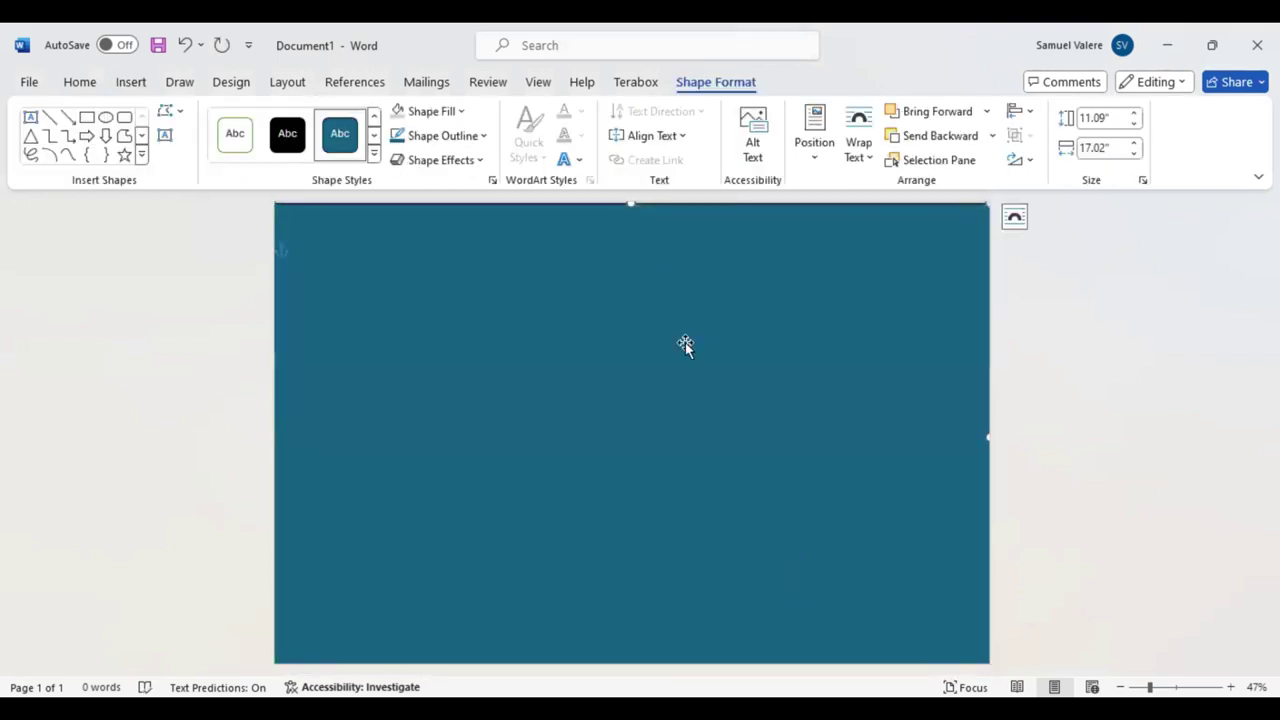
pyautogui.moveTo(630, 203); pyautogui.dragTo(630, 197)
pyautogui.moveTo(988, 435); pyautogui.dragTo(987, 435)
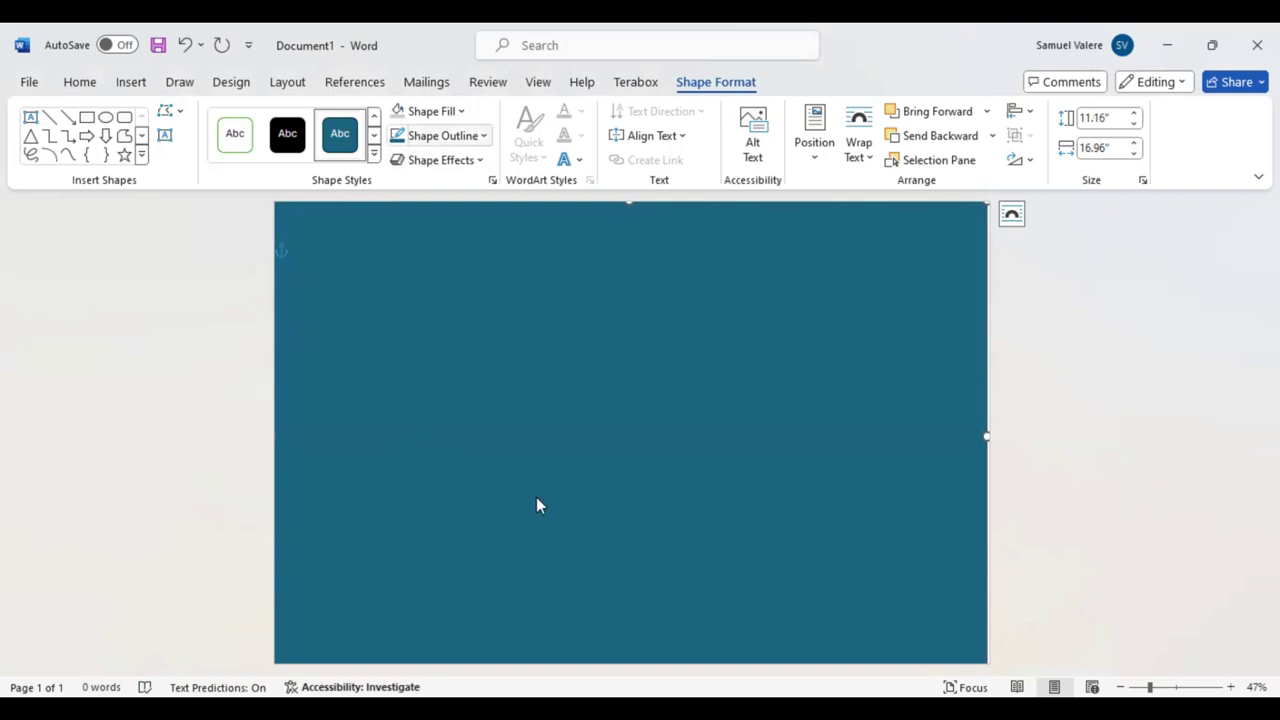
# Fill the full-page rectangle with a light blue linear gradient running diagonally at 225°
pyautogui.click(430, 111)
pyautogui.moveTo(439, 495)
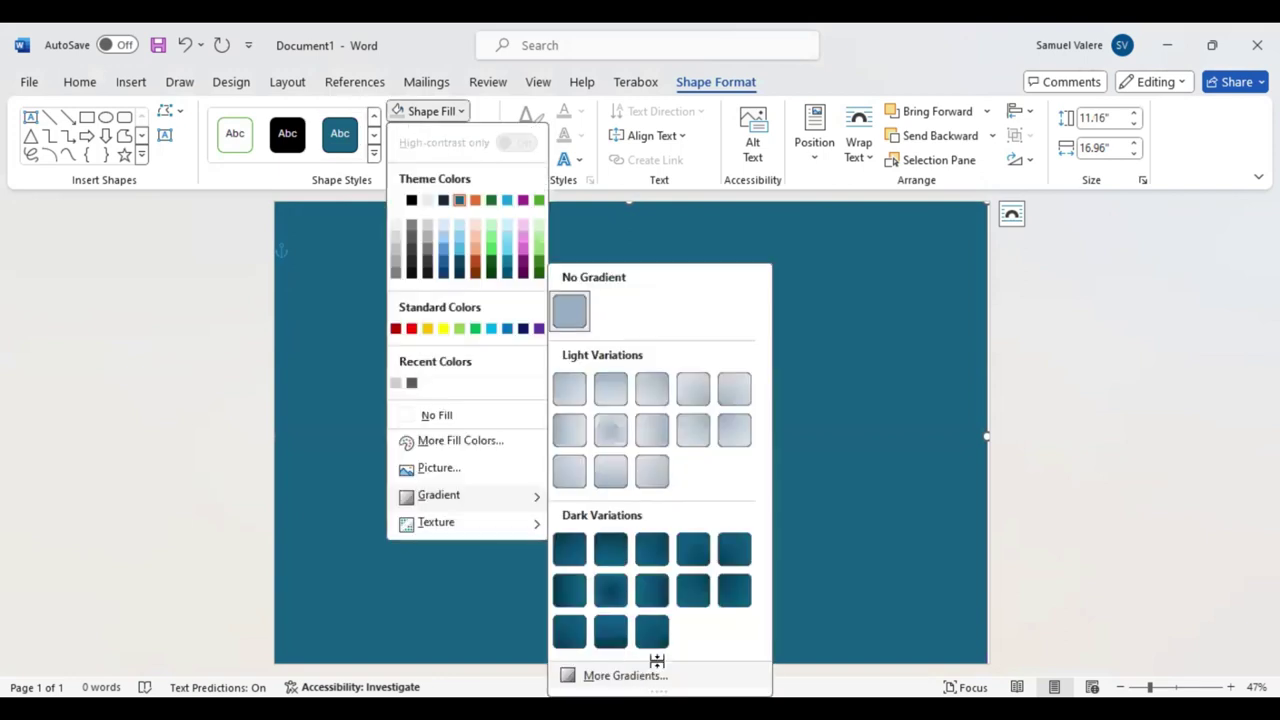
pyautogui.click(650, 674)
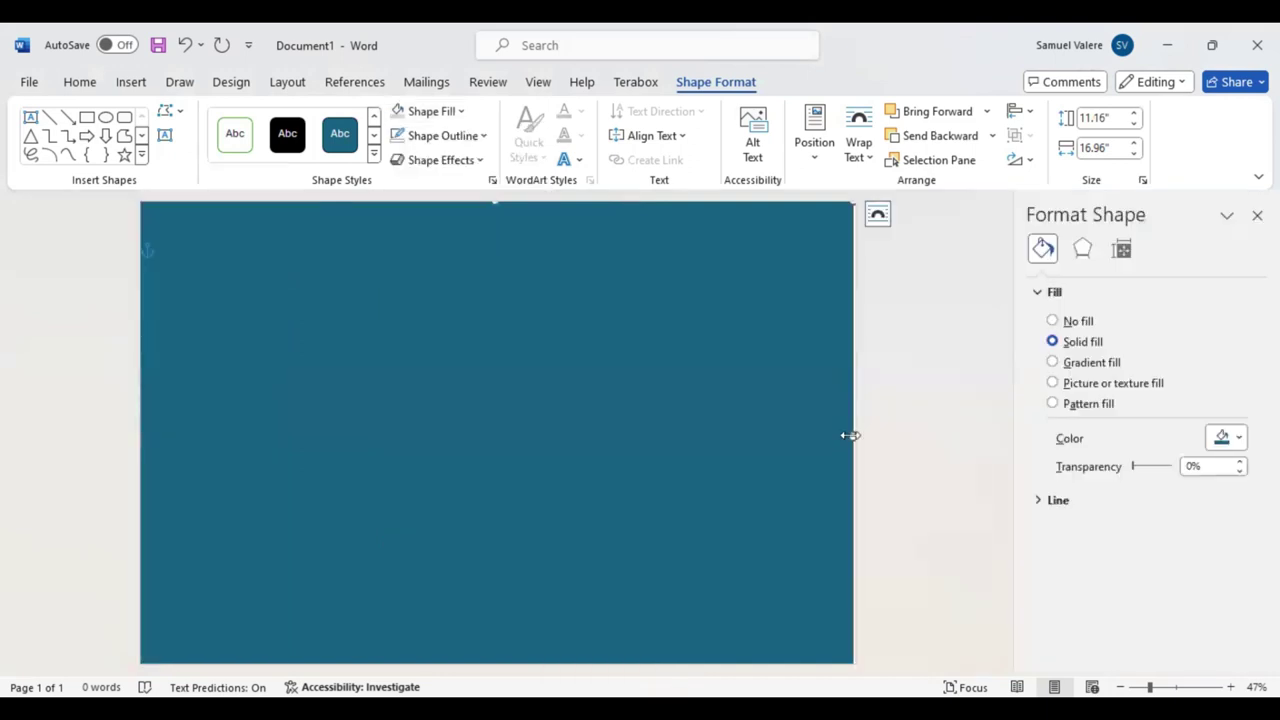
pyautogui.moveTo(868, 434); pyautogui.dragTo(877, 437)
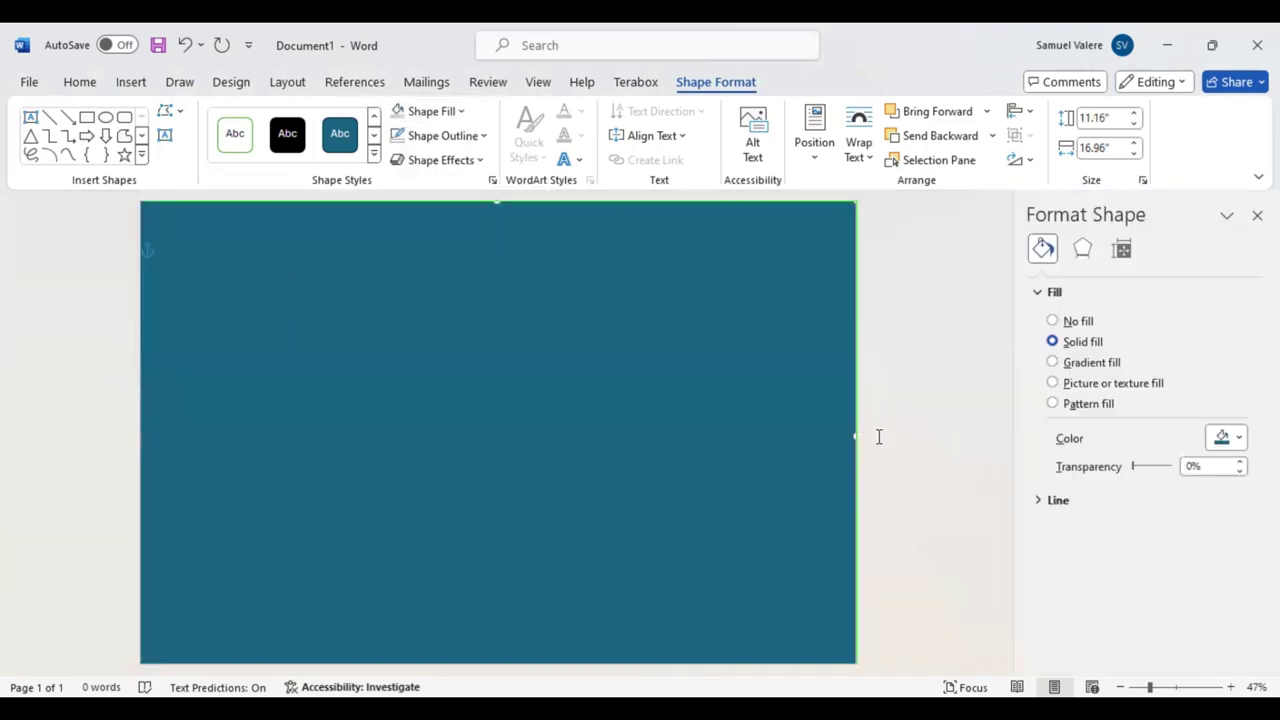
pyautogui.click(1053, 363)
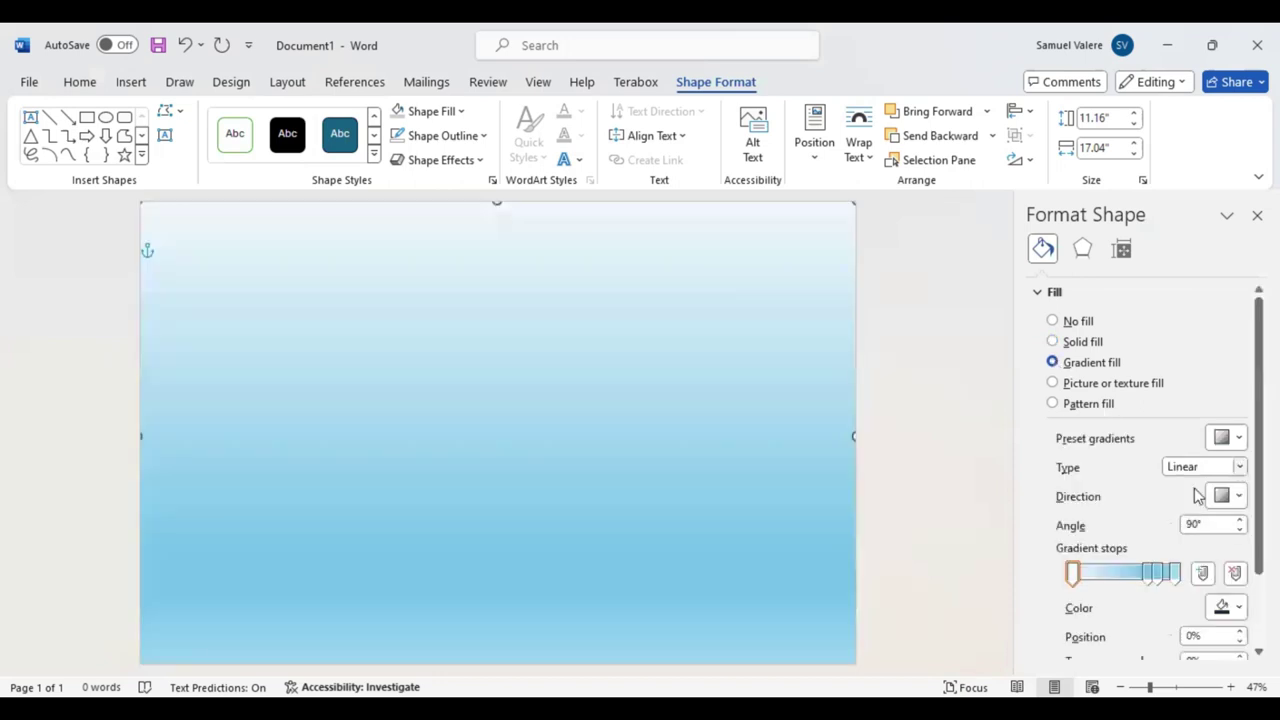
pyautogui.click(1240, 468)
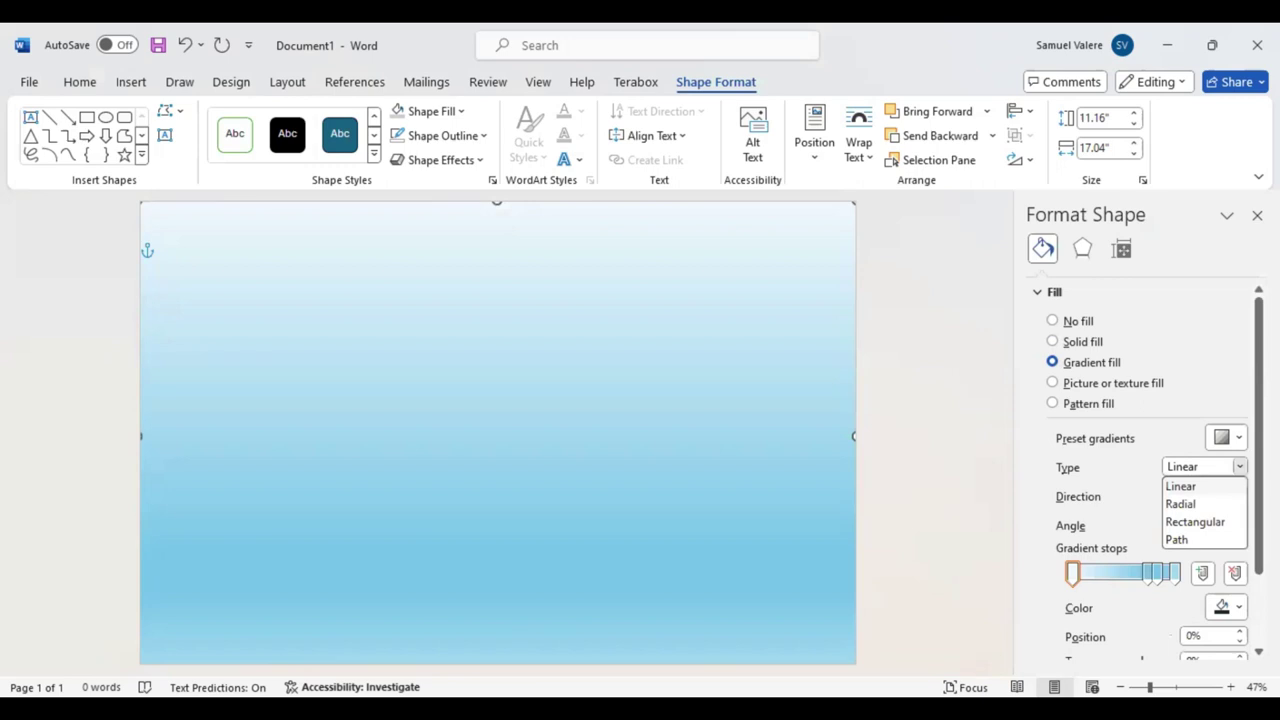
pyautogui.click(1239, 496)
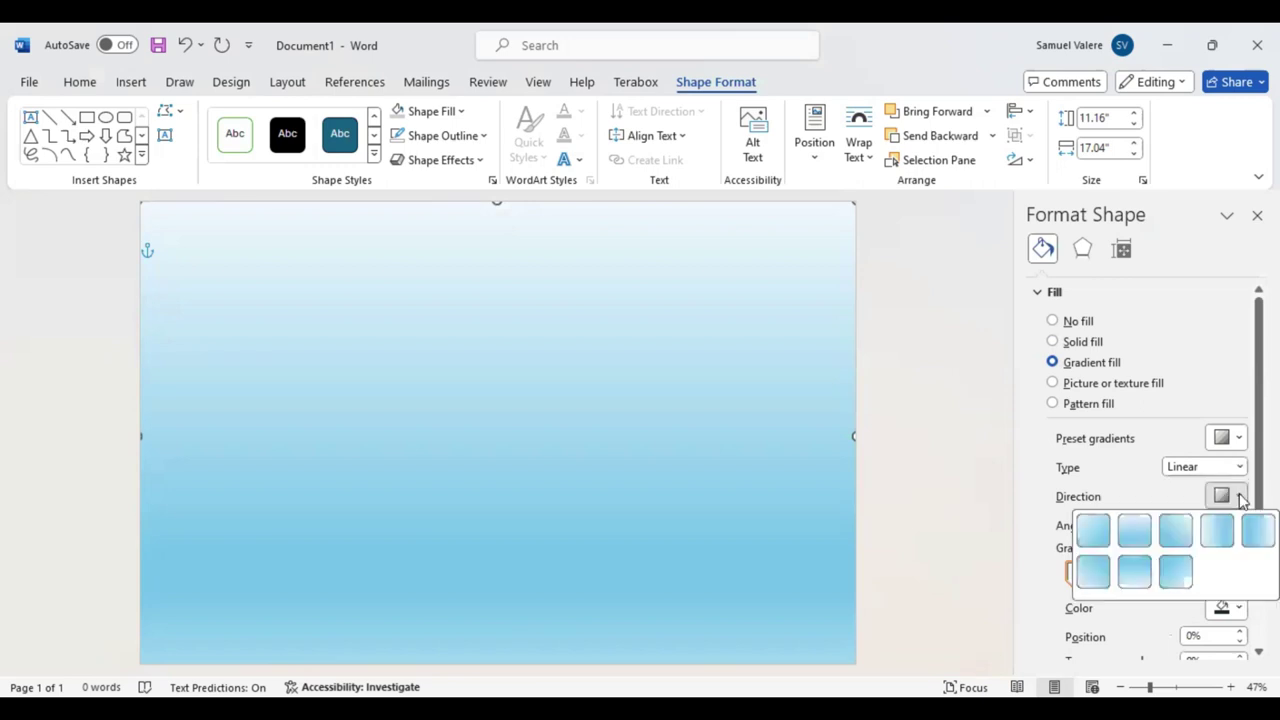
pyautogui.click(1176, 571)
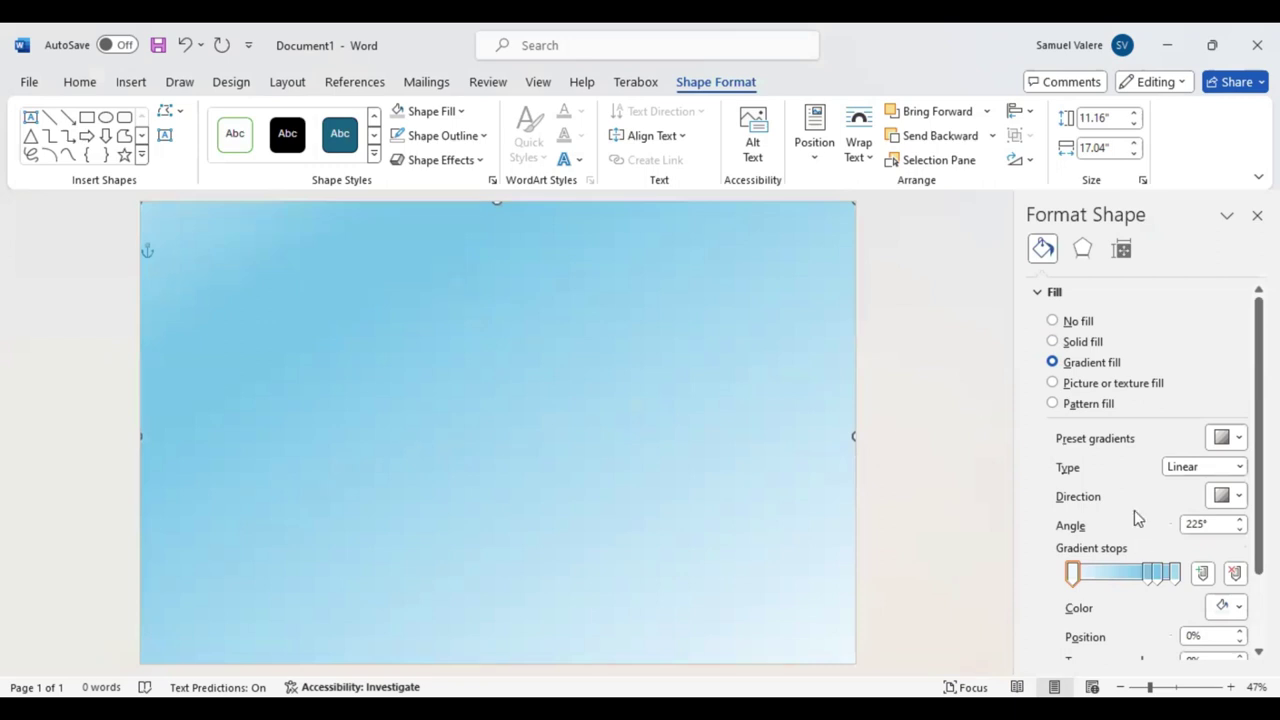
# Remove the middle gradient stops so only two remain
pyautogui.scroll(-1, 1148, 523)
pyautogui.click(1155, 533)
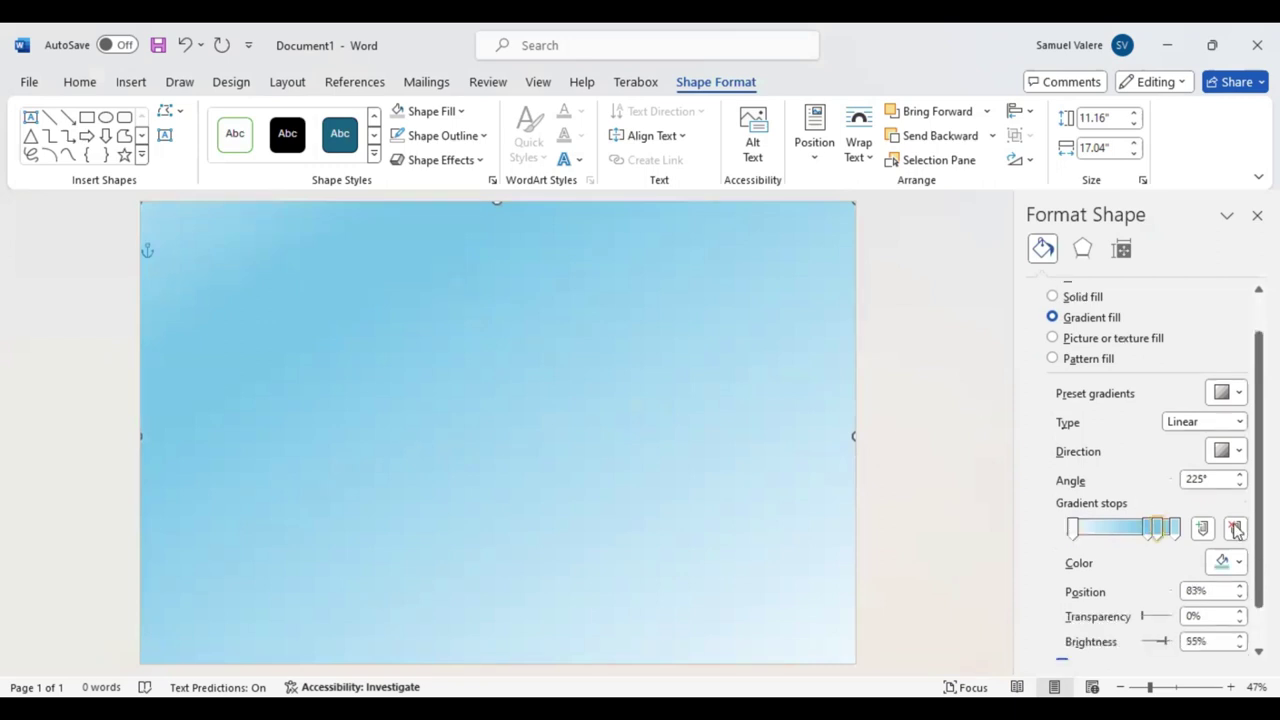
pyautogui.click(1234, 528)
pyautogui.click(1234, 528)
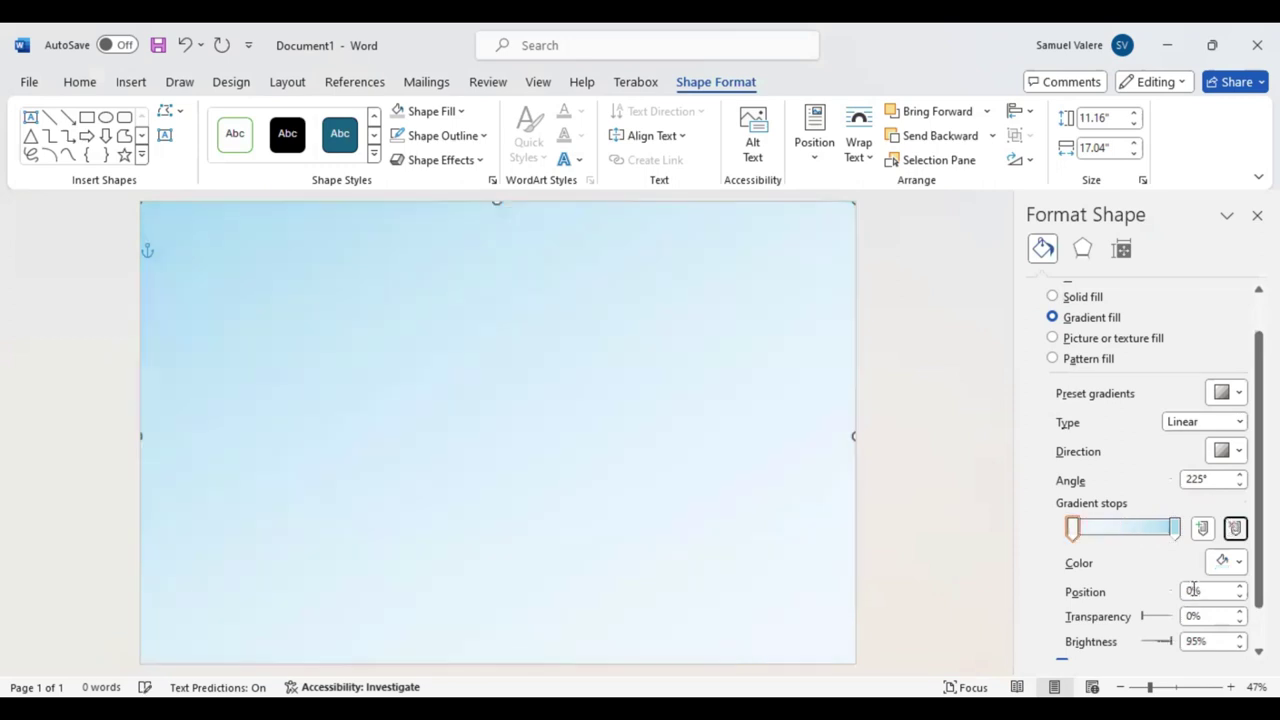
# Set the first gradient stop's colour to light gray
pyautogui.click(1240, 567)
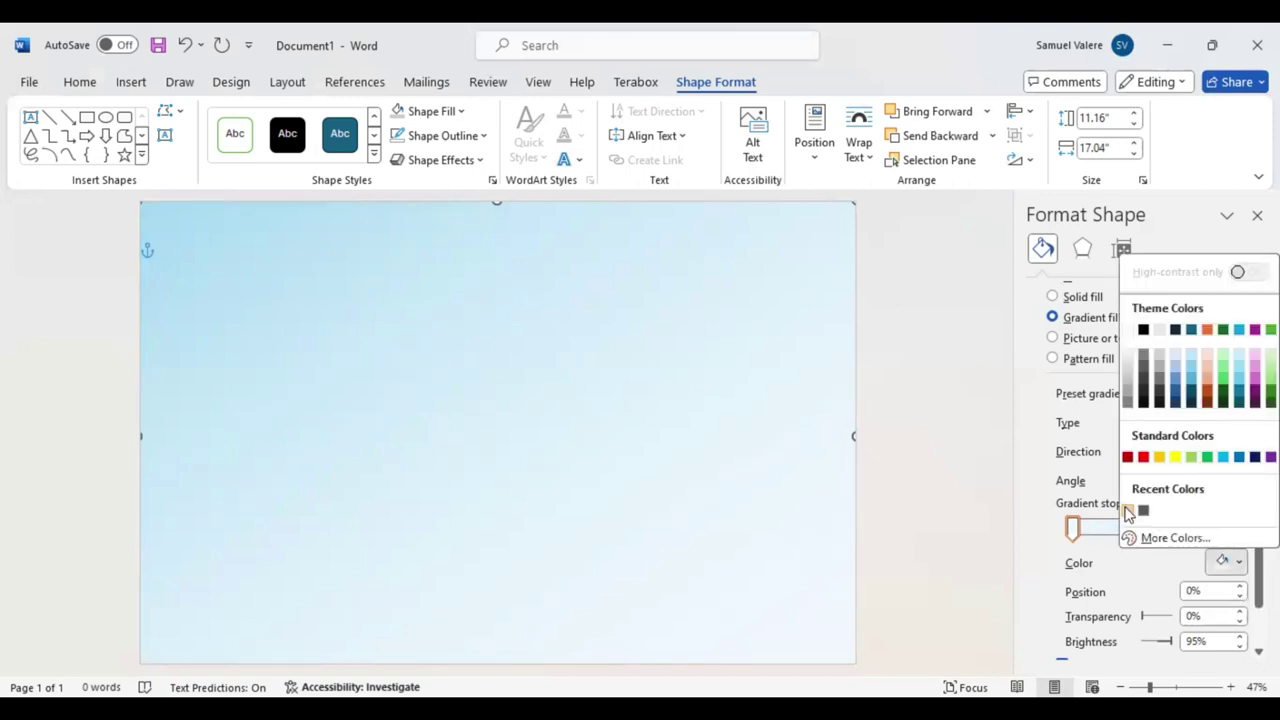
pyautogui.click(1128, 512)
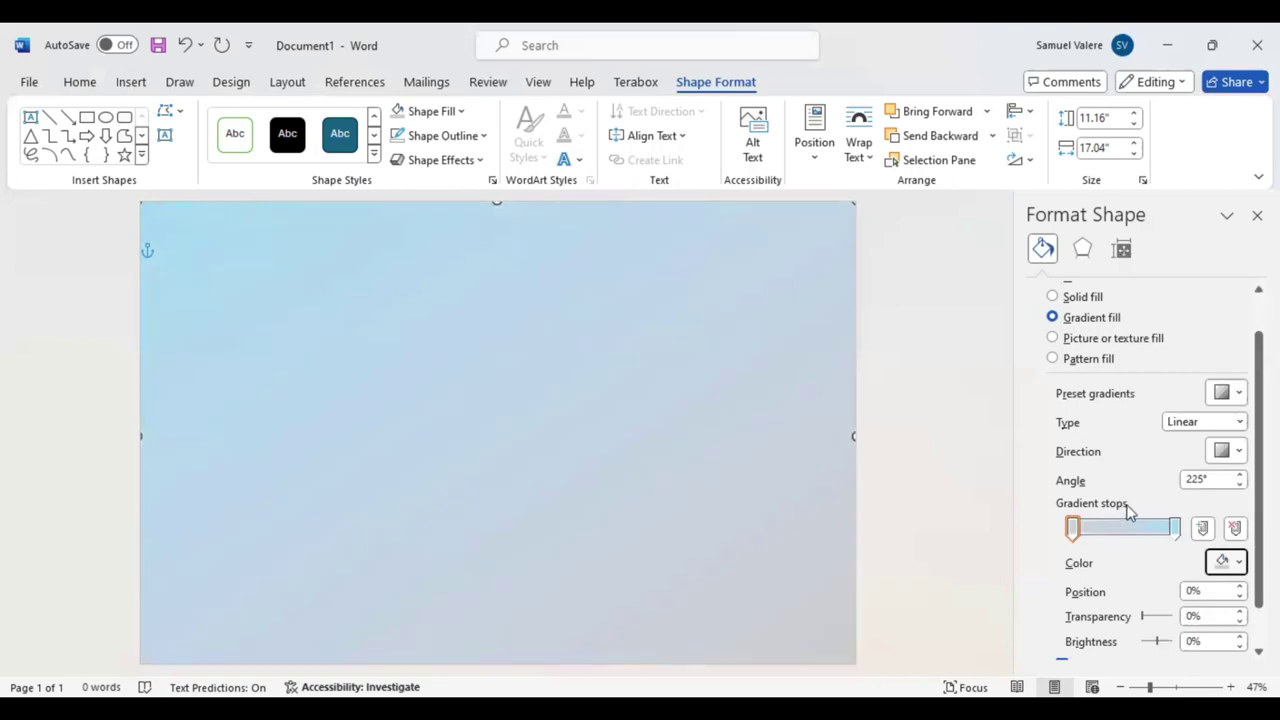
pyautogui.click(1175, 528)
pyautogui.click(1073, 530)
pyautogui.click(1073, 530)
pyautogui.click(1234, 563)
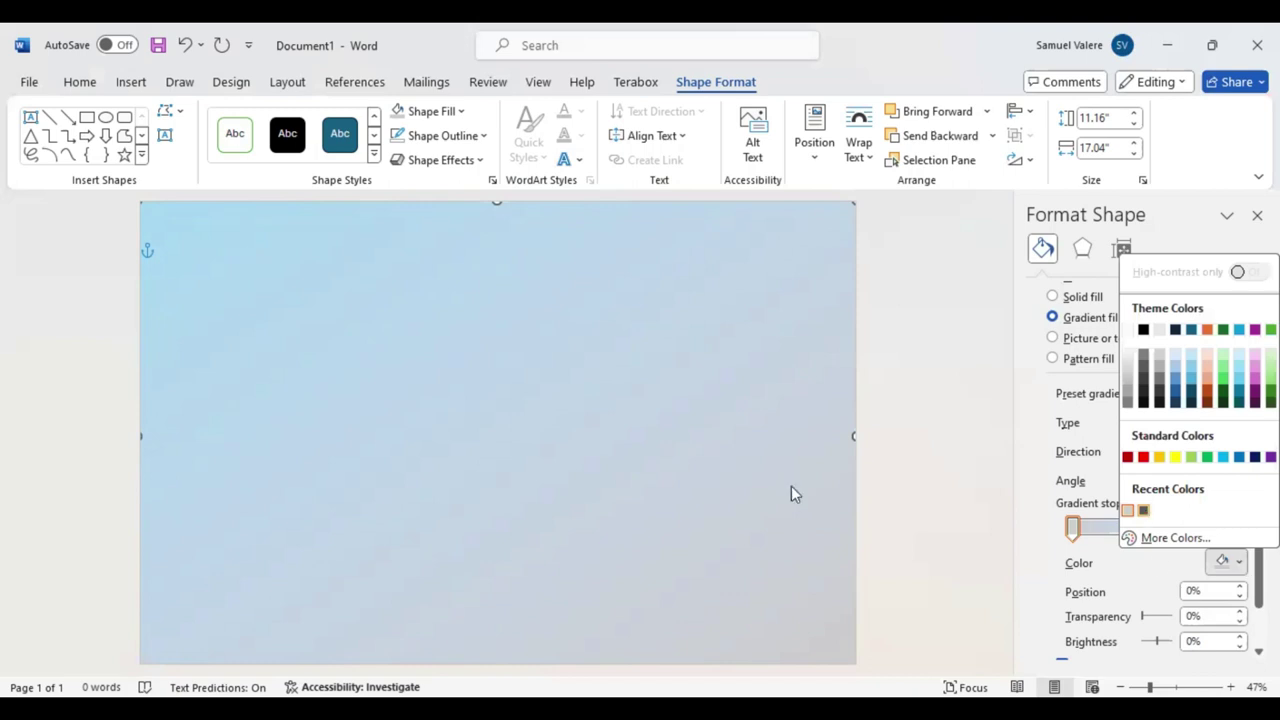
# Raise the end stop's brightness and place the gradient stops at 1% and 99%
pyautogui.scroll(-1, 1113, 545)
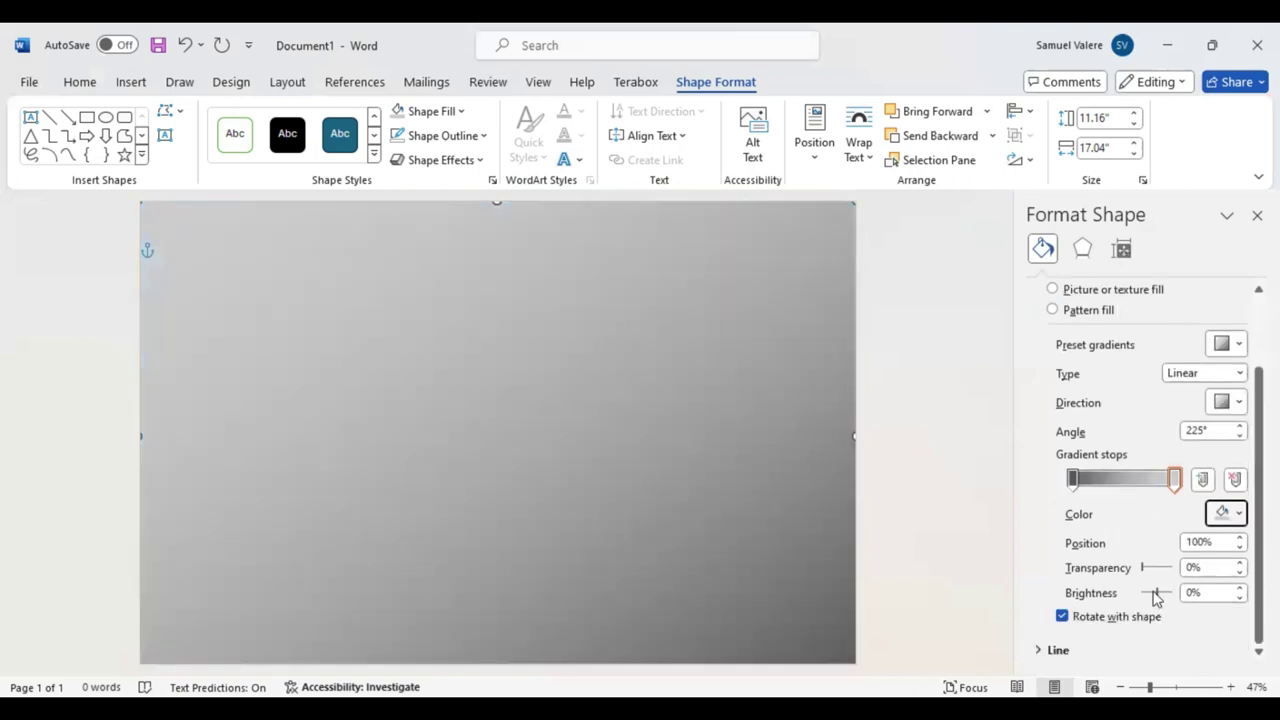
pyautogui.moveTo(1160, 596); pyautogui.dragTo(1169, 596)
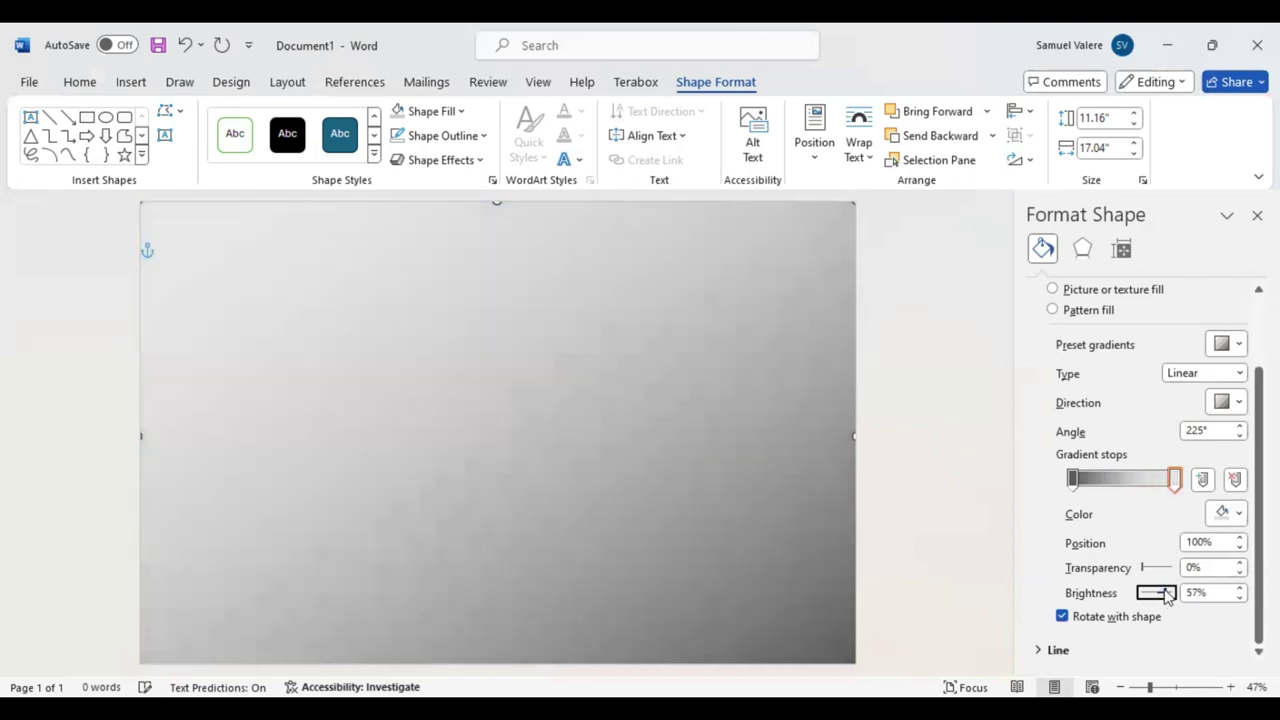
pyautogui.click(1074, 480)
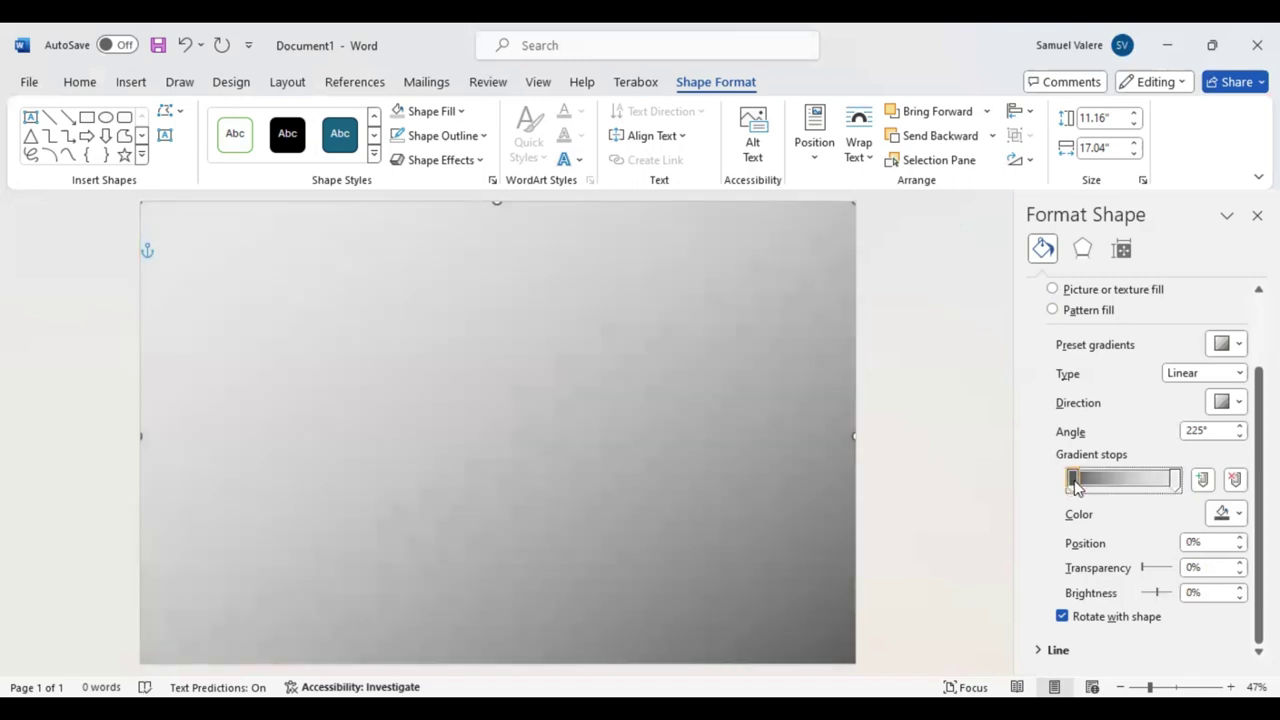
pyautogui.moveTo(1075, 482); pyautogui.dragTo(1077, 482)
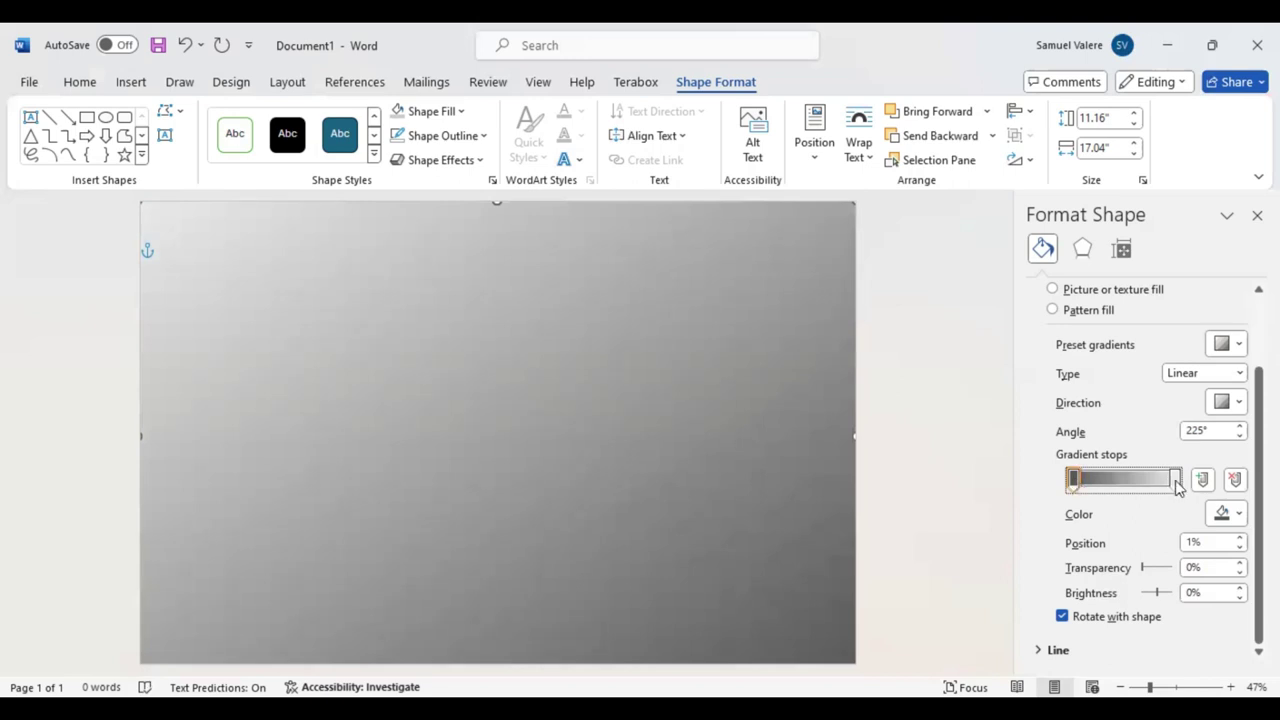
pyautogui.moveTo(1177, 484); pyautogui.dragTo(1170, 484)
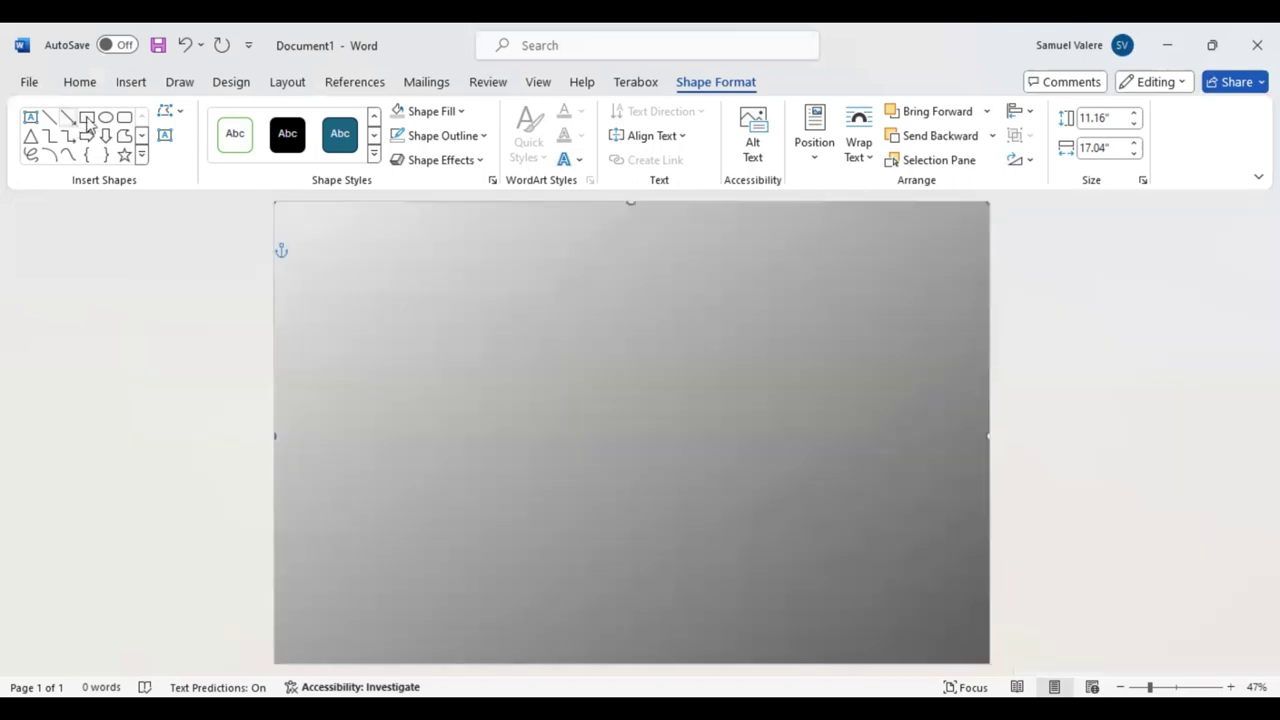
# Draw a second rectangle inset evenly inside the gray background, about 8.96" by 14.98"
pyautogui.click(87, 118)
pyautogui.moveTo(345, 237); pyautogui.dragTo(573, 379)
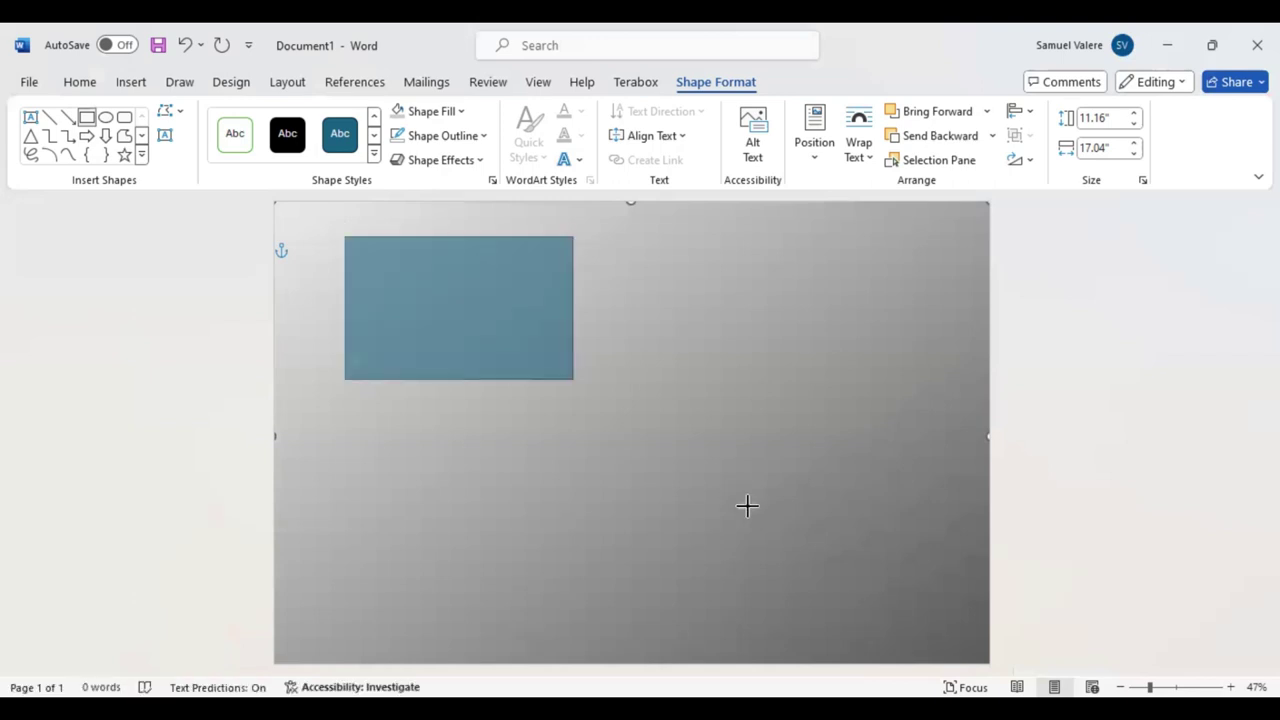
pyautogui.moveTo(747, 506); pyautogui.dragTo(957, 641)
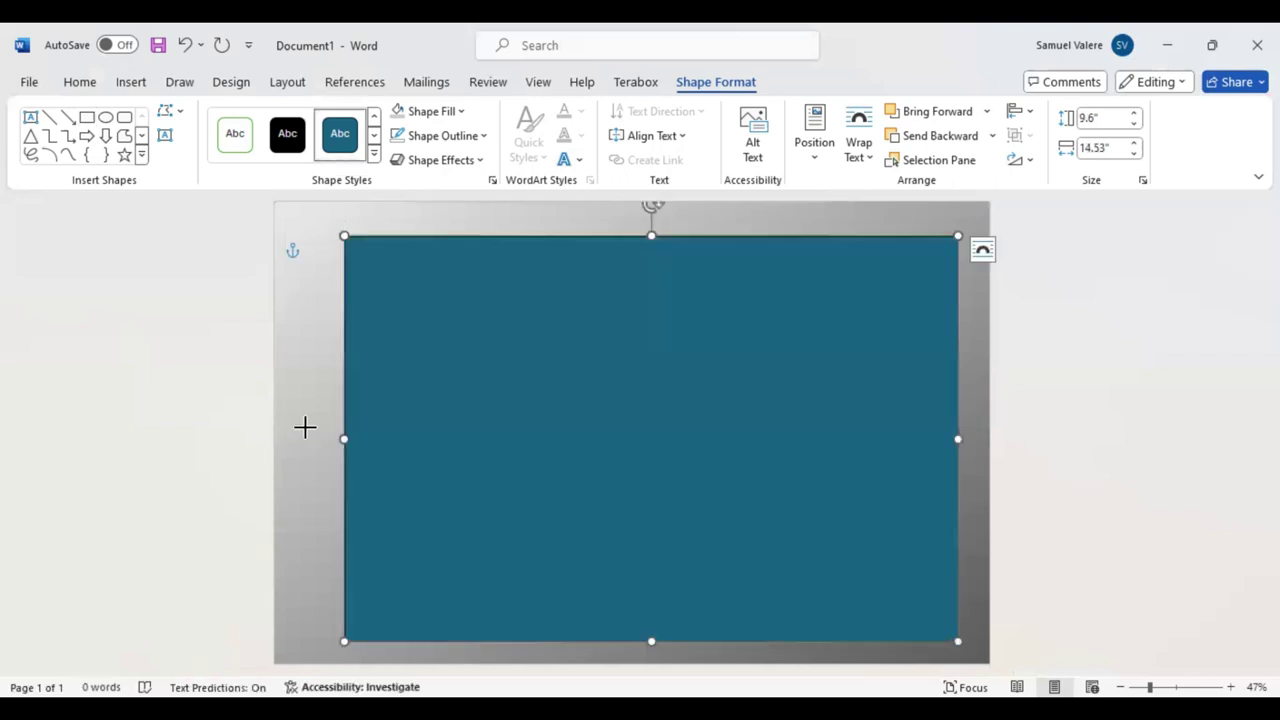
pyautogui.moveTo(344, 438); pyautogui.dragTo(306, 428)
pyautogui.moveTo(957, 438); pyautogui.dragTo(946, 436)
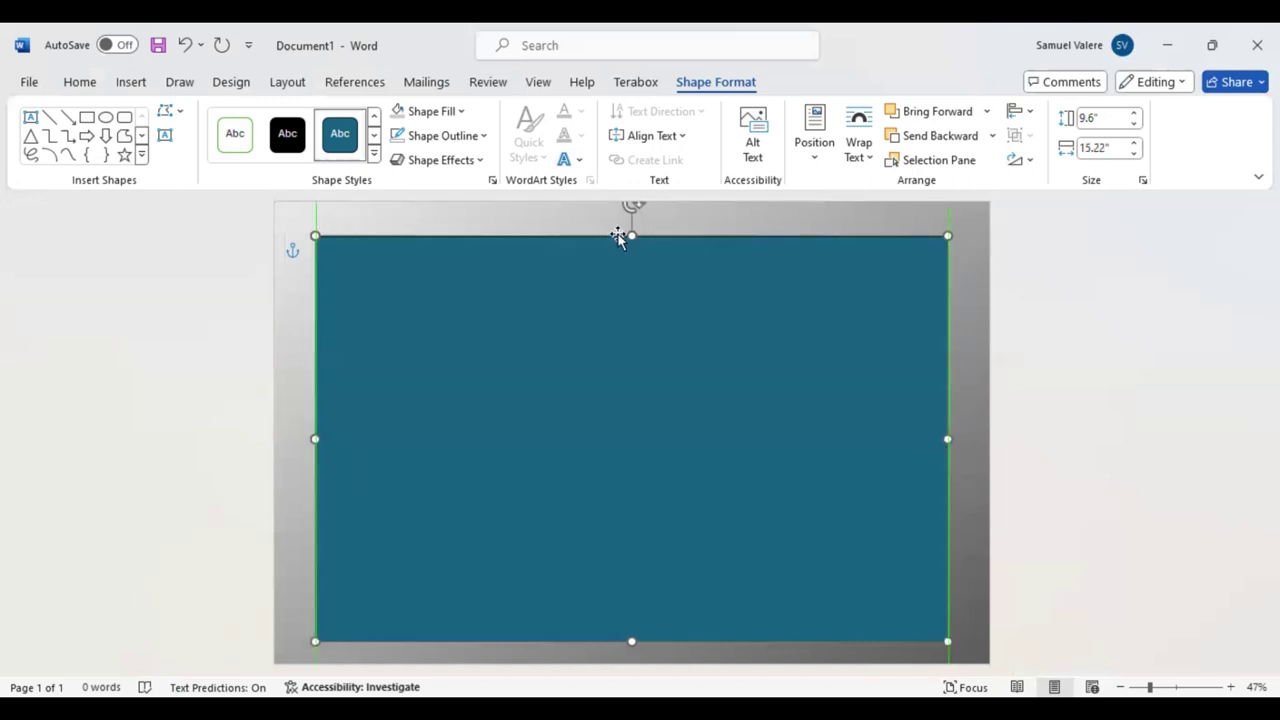
pyautogui.moveTo(632, 236)
pyautogui.mouseDown()
pyautogui.moveTo(631, 212)
pyautogui.moveTo(632, 244)
pyautogui.mouseUp()
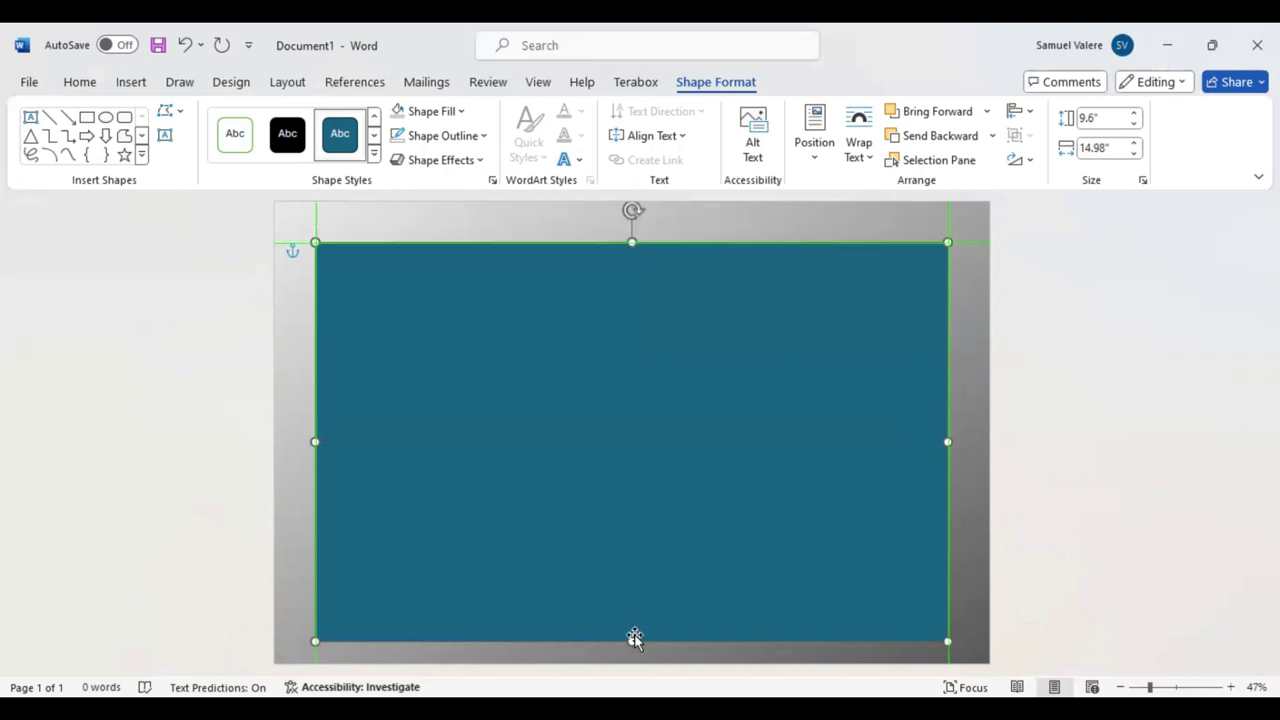
pyautogui.moveTo(632, 630); pyautogui.dragTo(632, 620)
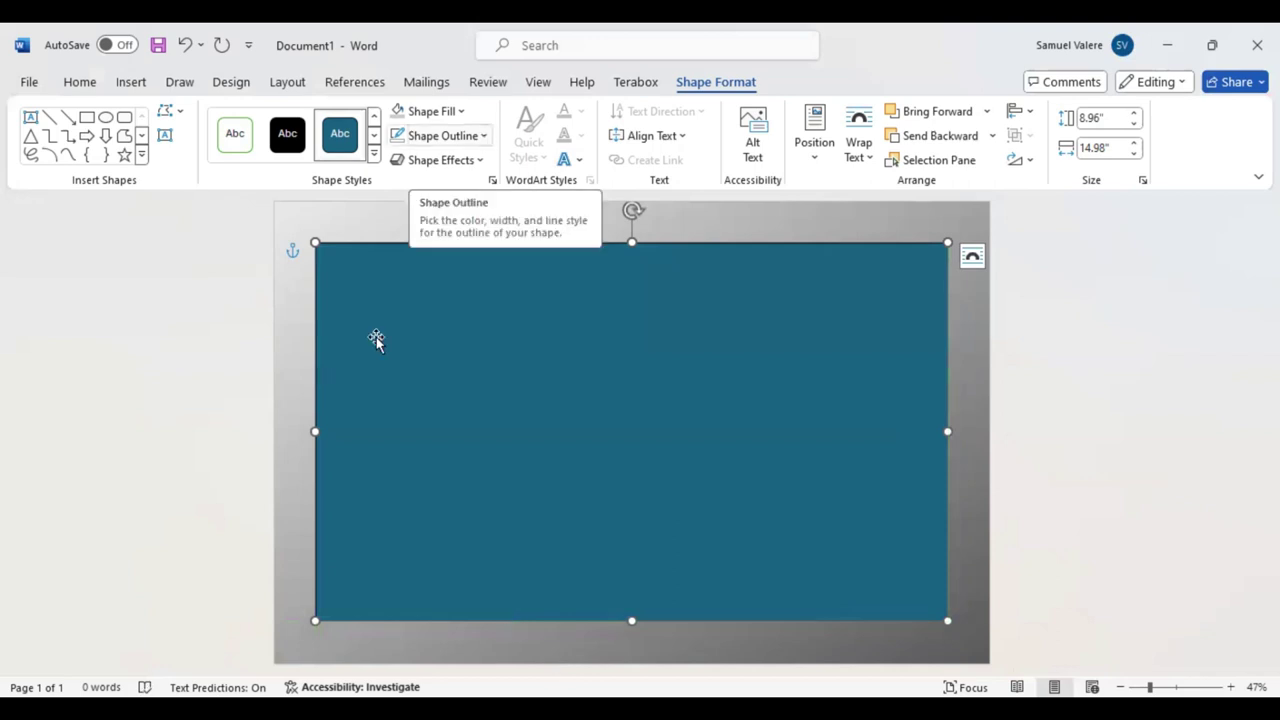
# Give the inner rectangle a gold outline, enlarge it to 9.49" by 15.43" and centre it
pyautogui.click(443, 135)
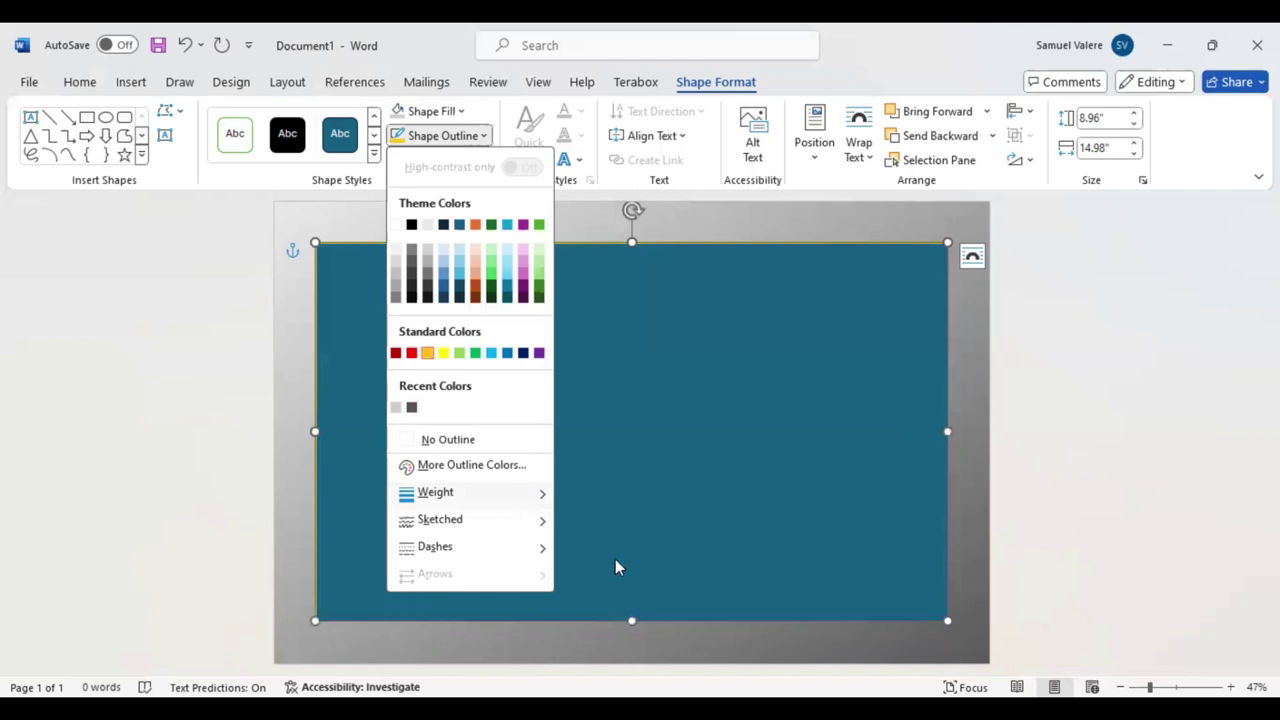
pyautogui.moveTo(435, 492)
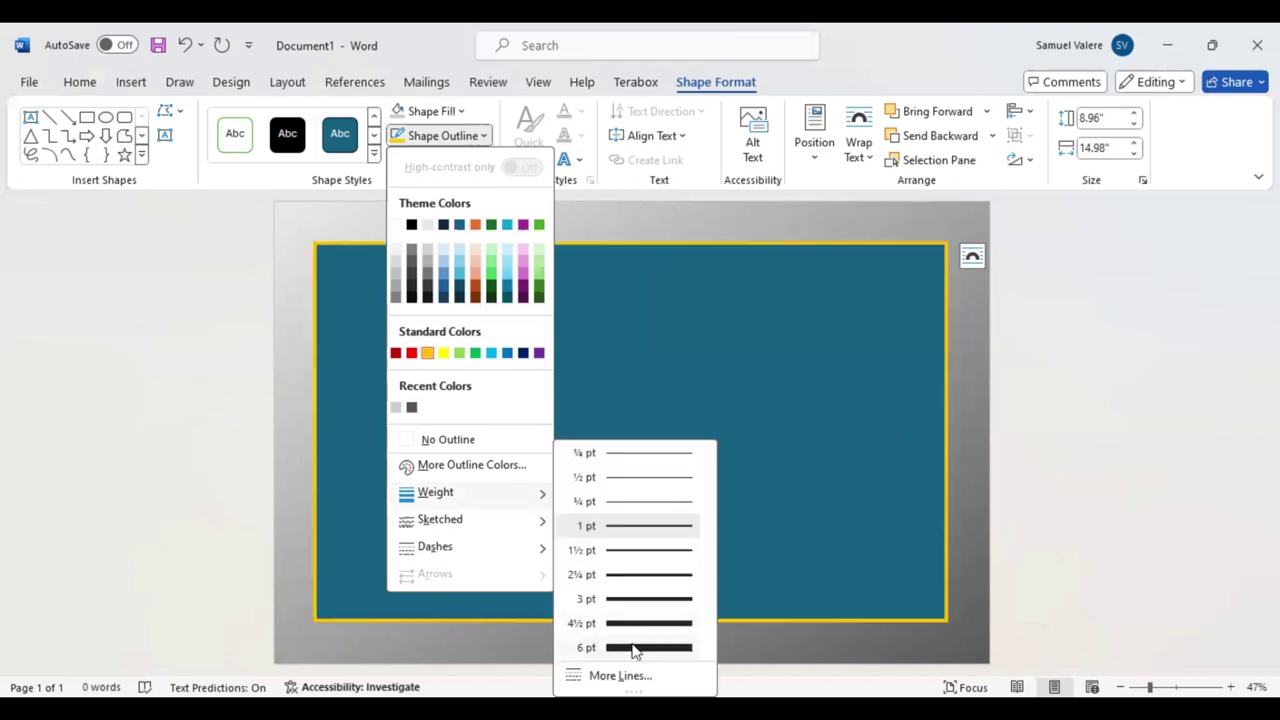
pyautogui.click(736, 588)
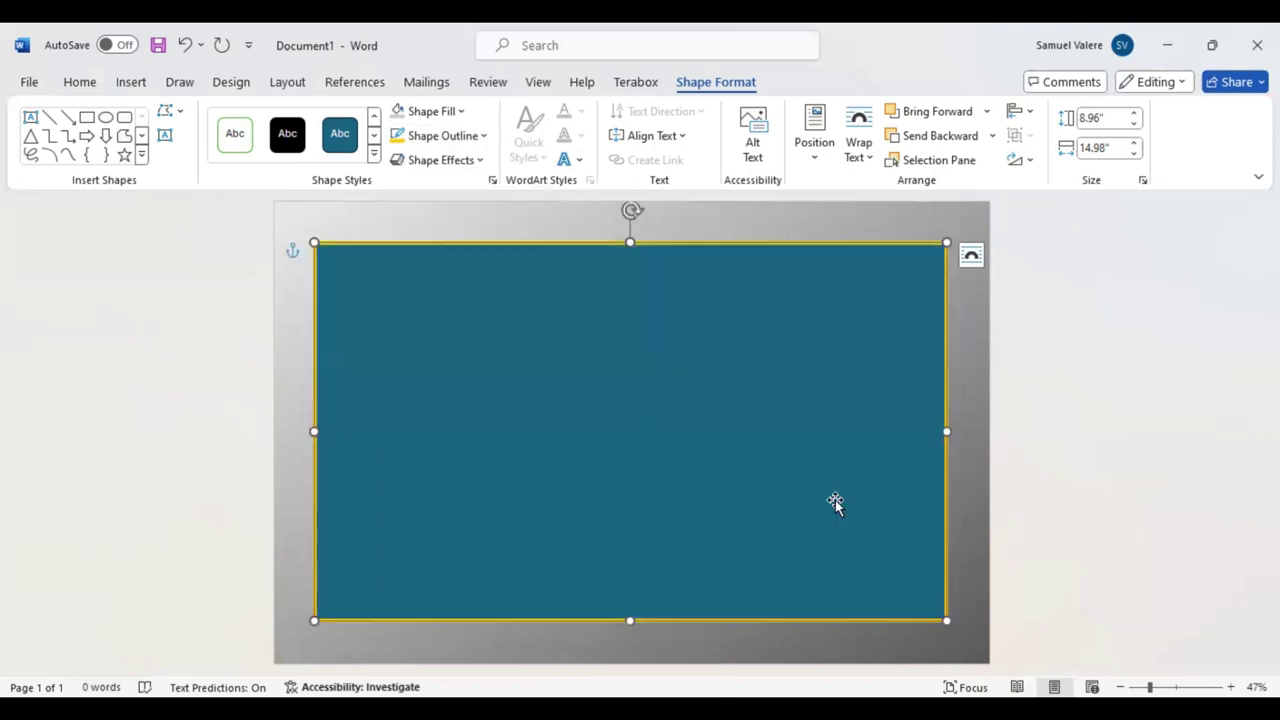
pyautogui.moveTo(947, 432); pyautogui.dragTo(965, 431)
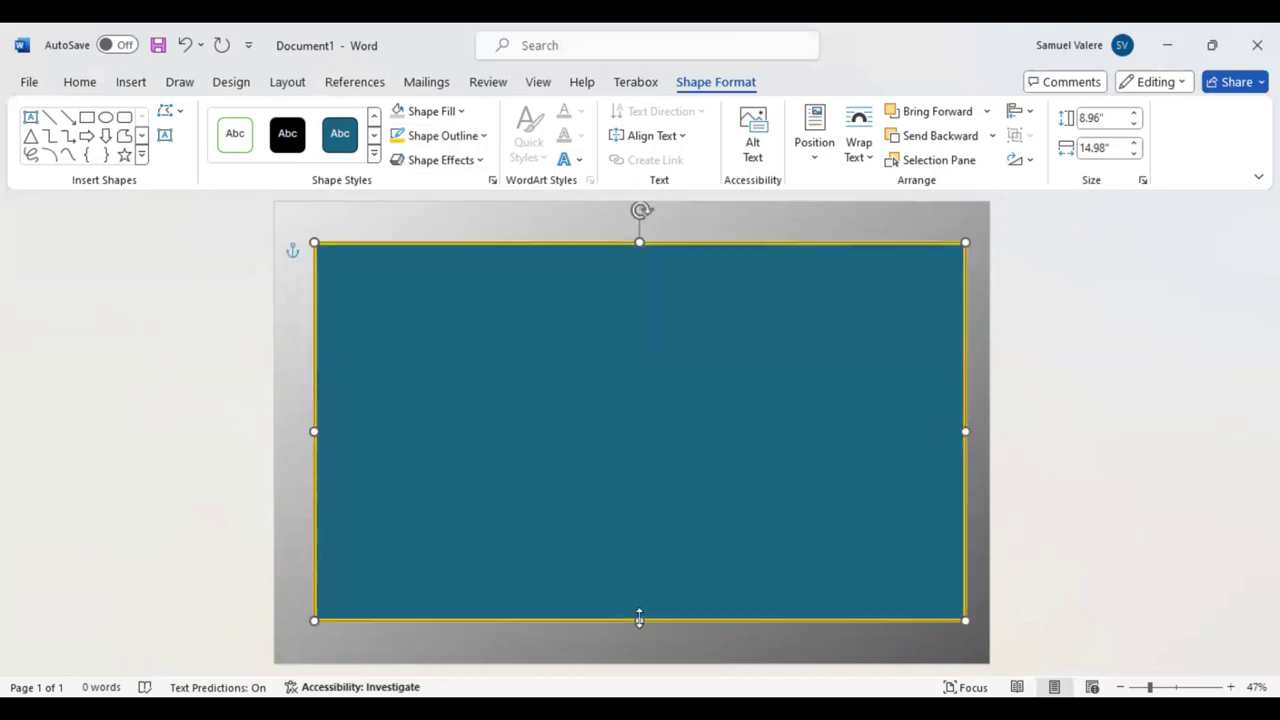
pyautogui.moveTo(639, 620); pyautogui.dragTo(639, 642)
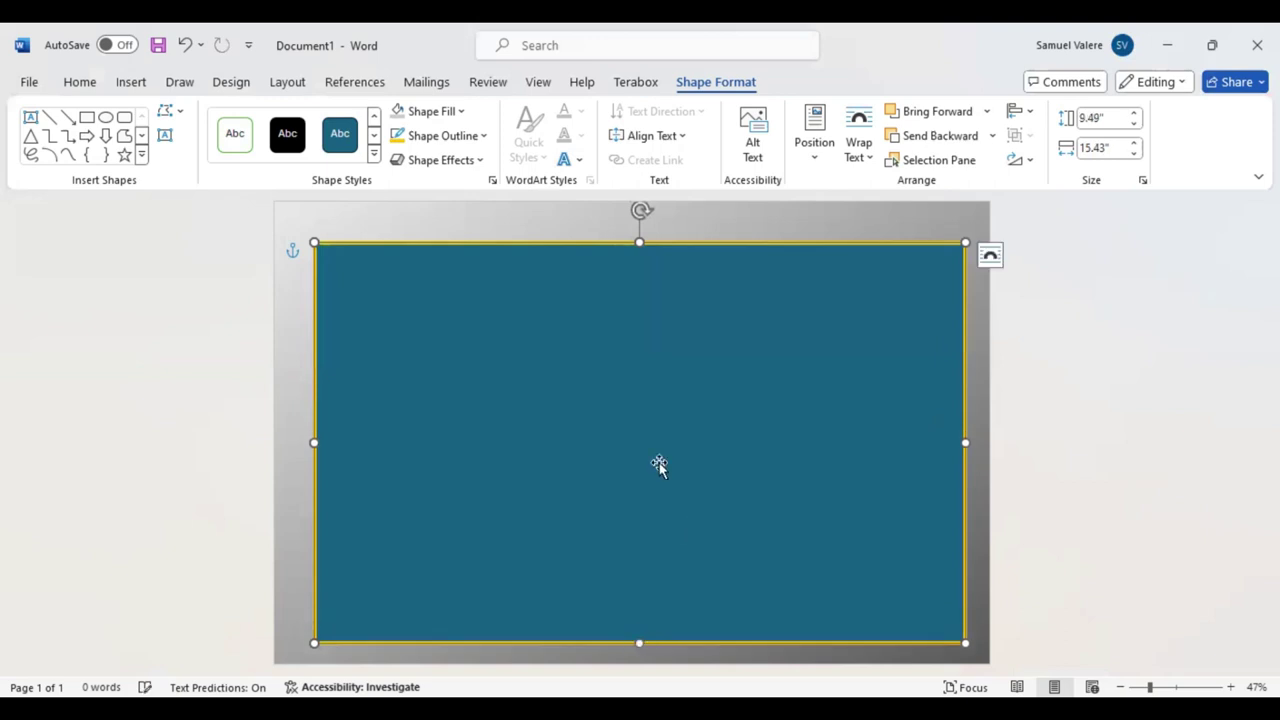
pyautogui.moveTo(660, 463)
pyautogui.mouseDown()
pyautogui.moveTo(634, 460)
pyautogui.moveTo(635, 445)
pyautogui.mouseUp()
pyautogui.moveTo(695, 512); pyautogui.dragTo(711, 566)
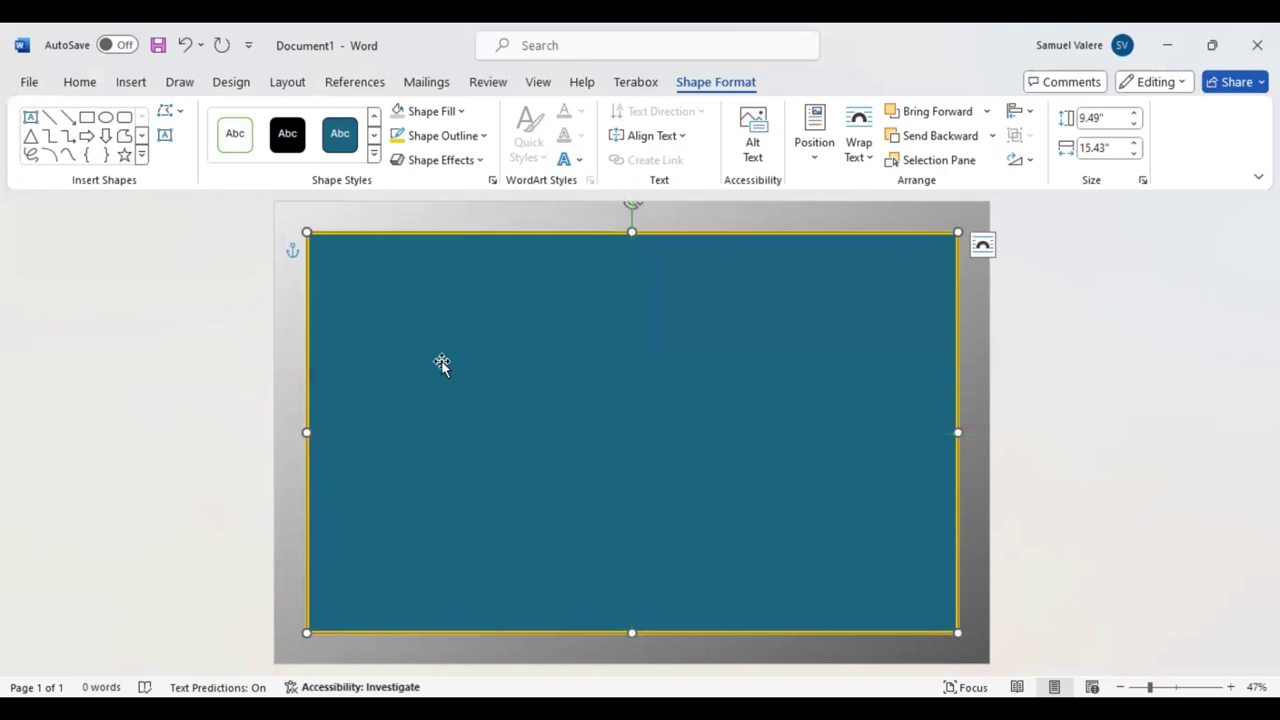
# Fill the inner rectangle light grey at 50% transparency and draw a text box near its top
pyautogui.click(460, 112)
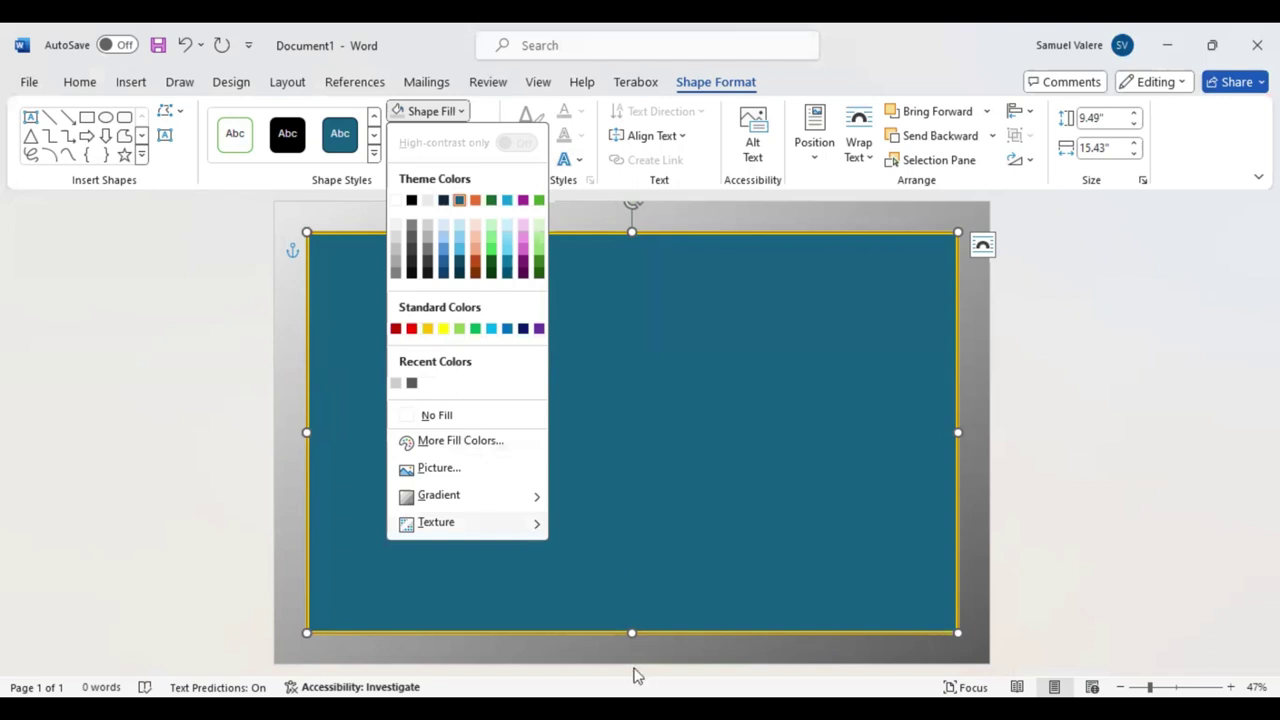
pyautogui.moveTo(439, 495)
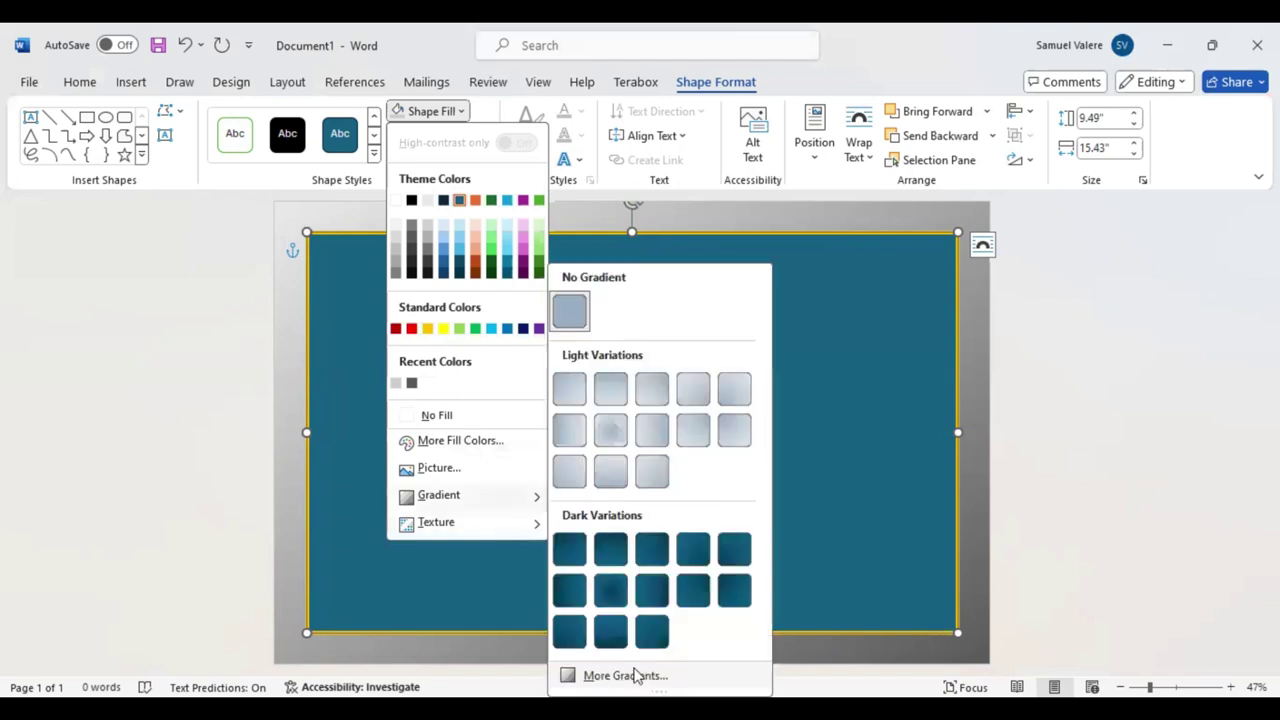
pyautogui.click(634, 676)
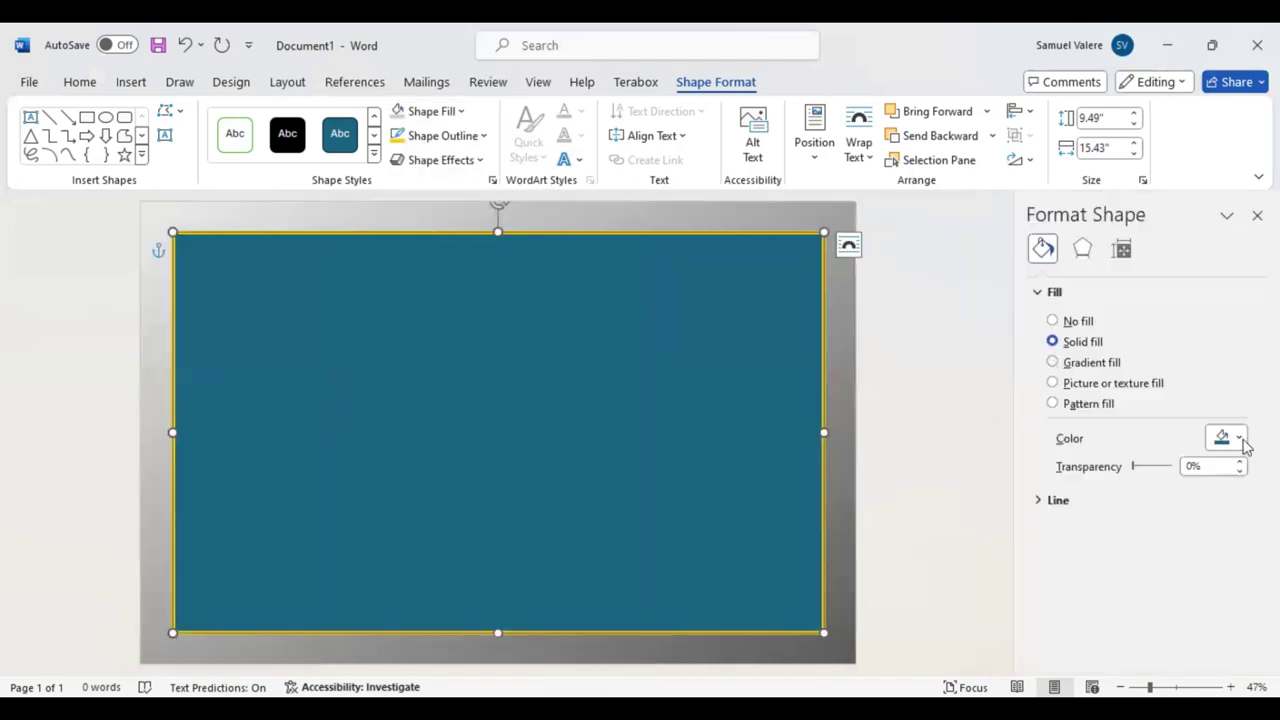
pyautogui.click(1240, 443)
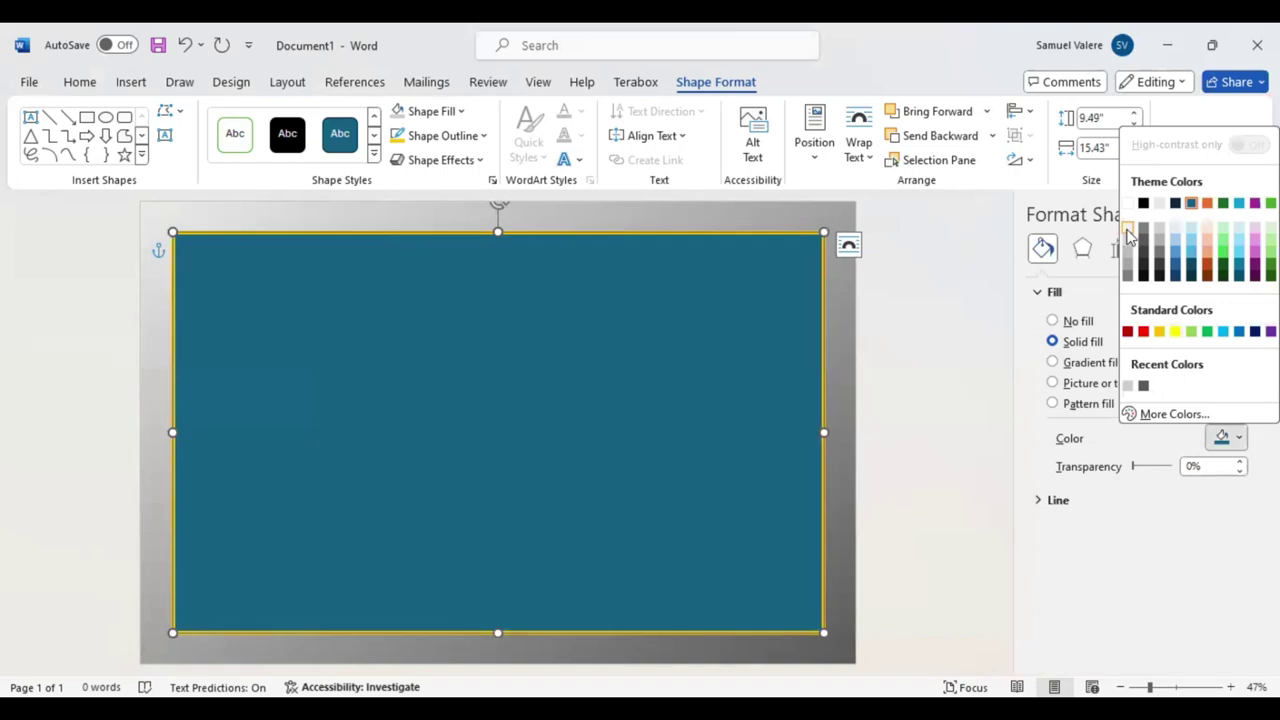
pyautogui.click(1128, 234)
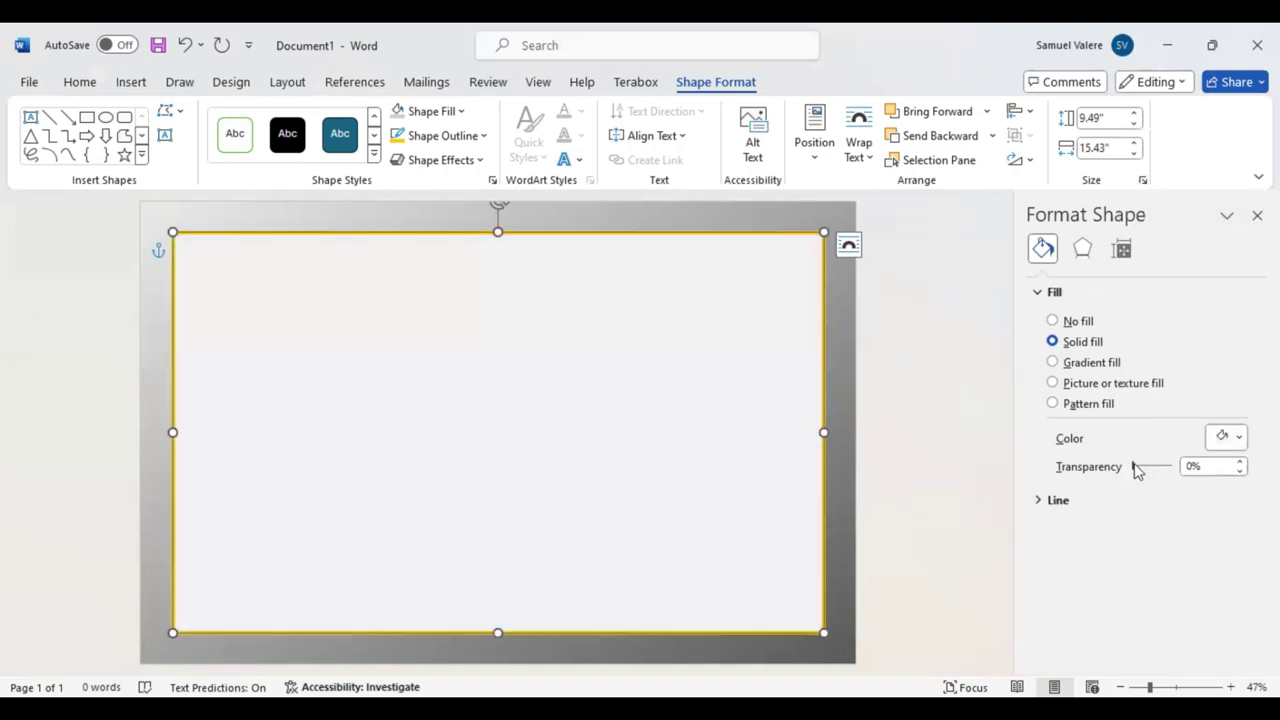
pyautogui.moveTo(1137, 470); pyautogui.dragTo(1154, 470)
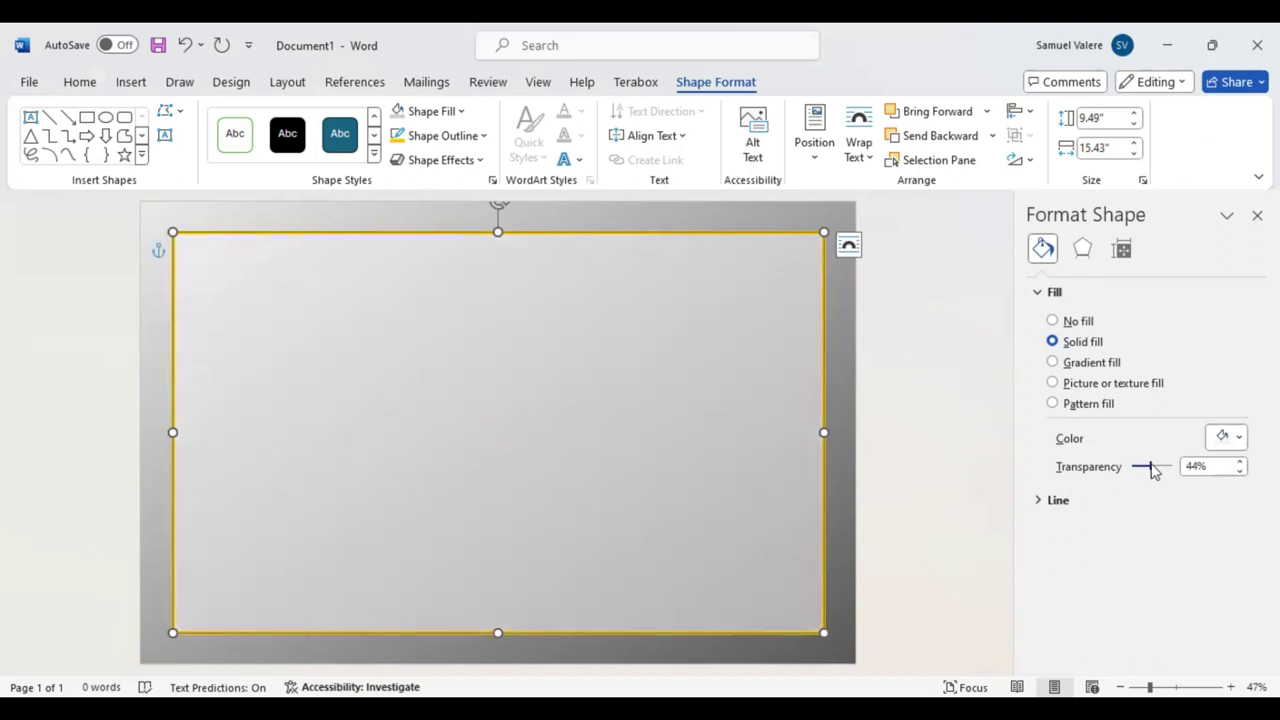
pyautogui.moveTo(1154, 470); pyautogui.dragTo(1156, 470)
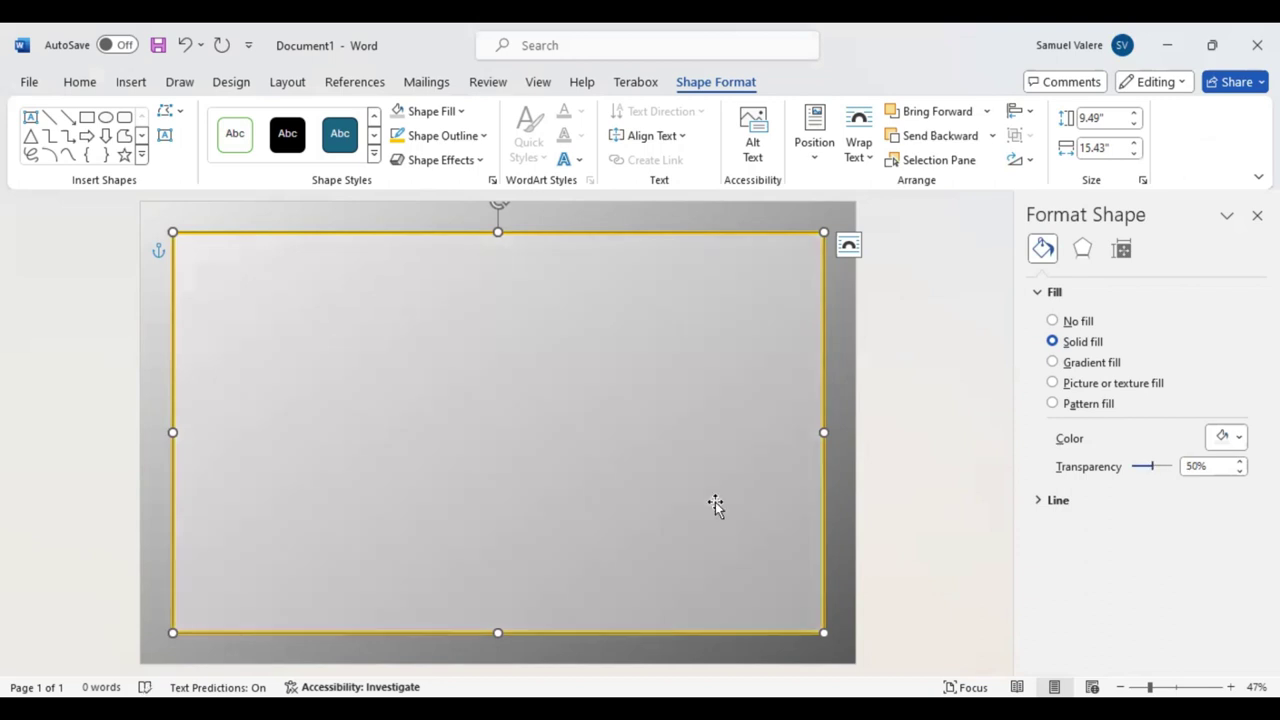
pyautogui.click(1257, 215)
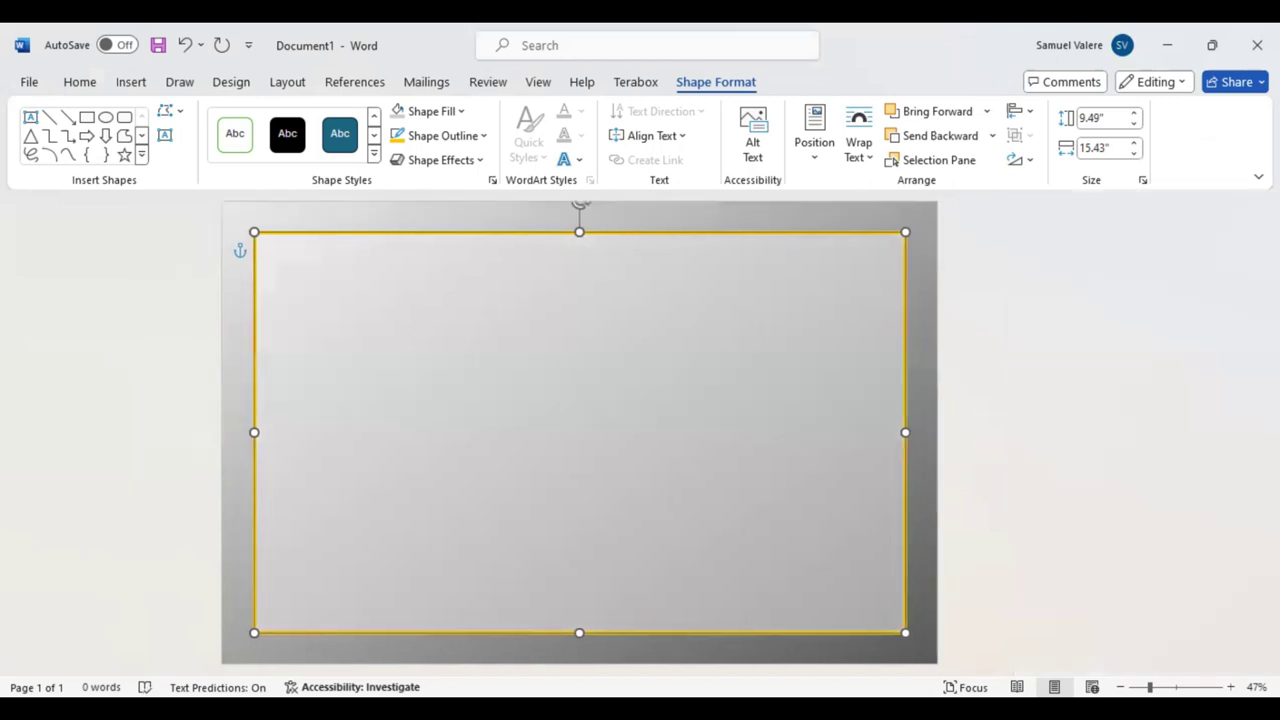
pyautogui.click(165, 138)
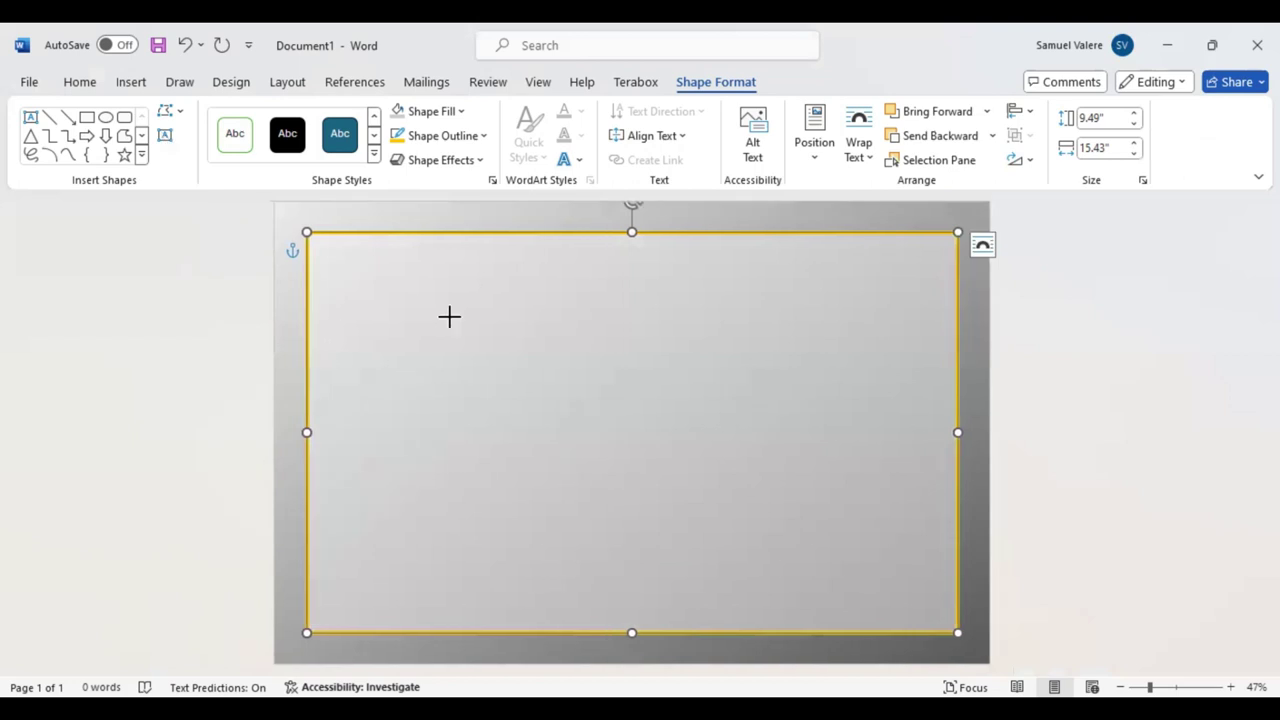
pyautogui.moveTo(407, 275); pyautogui.dragTo(726, 316)
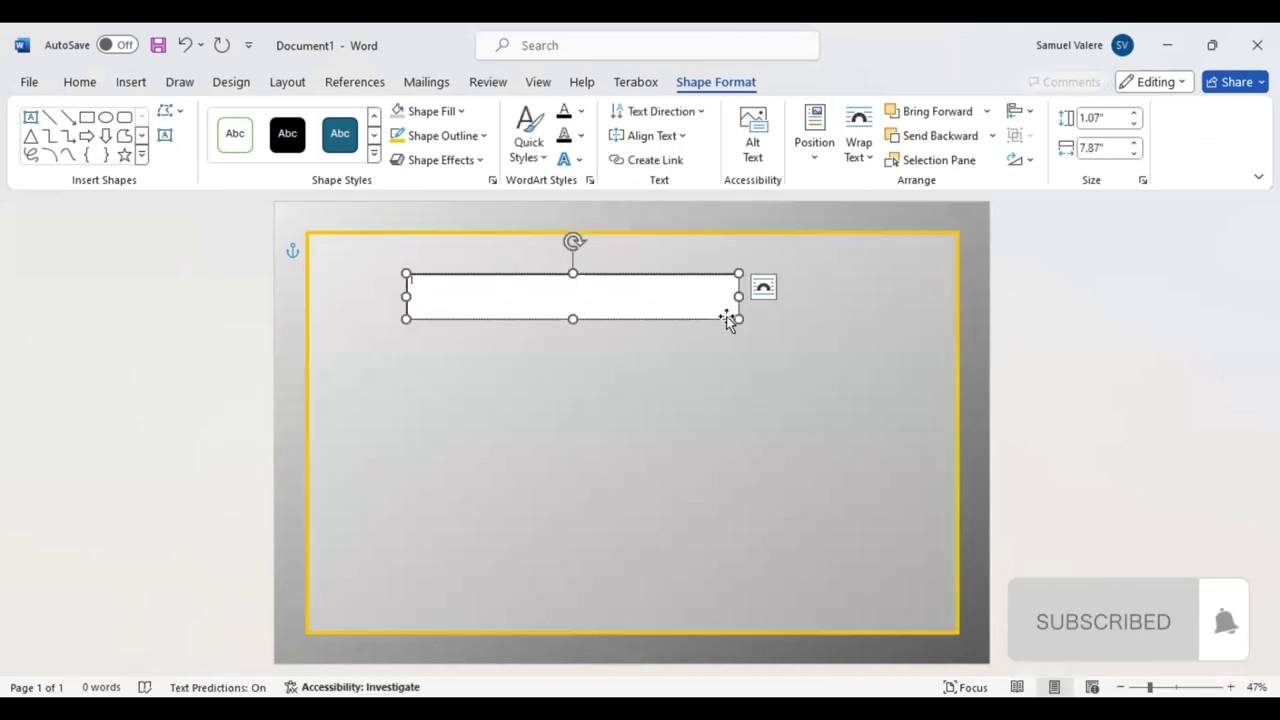
# Type 'Certificate' in the text box and centre it
pyautogui.write('Ge')
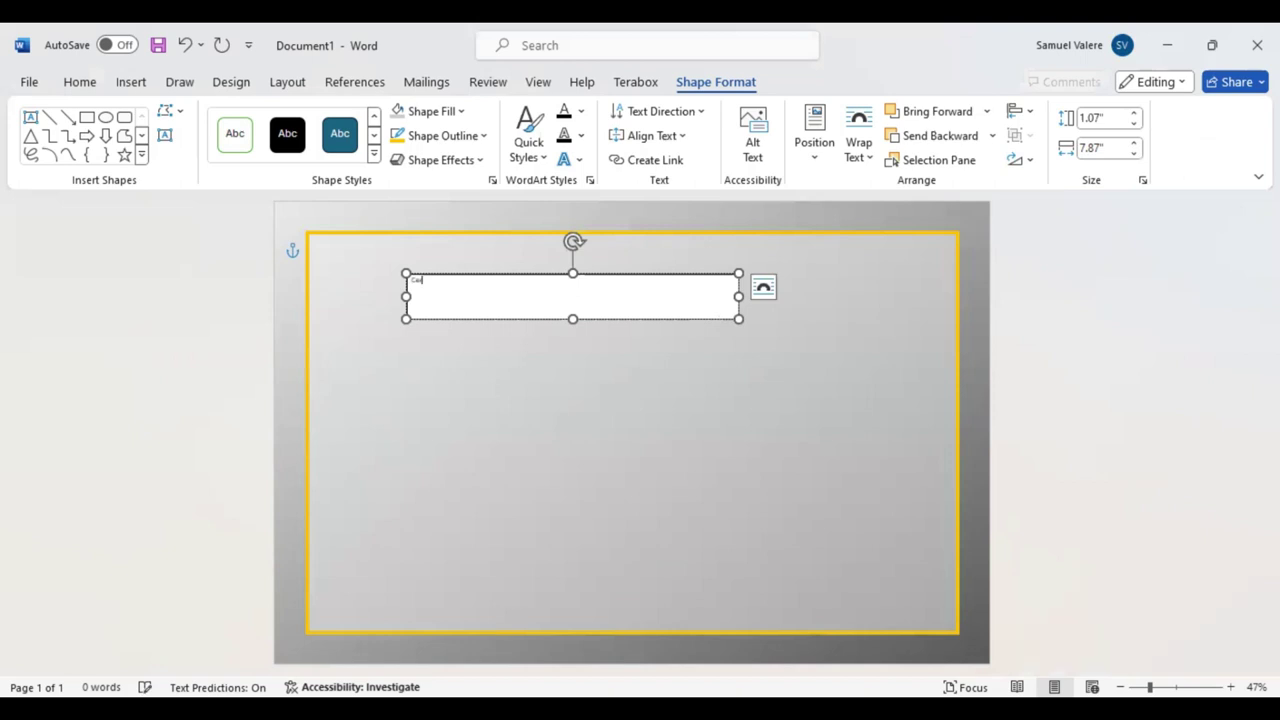
pyautogui.write('ficate')
pyautogui.hotkey('ctrl', 'a')
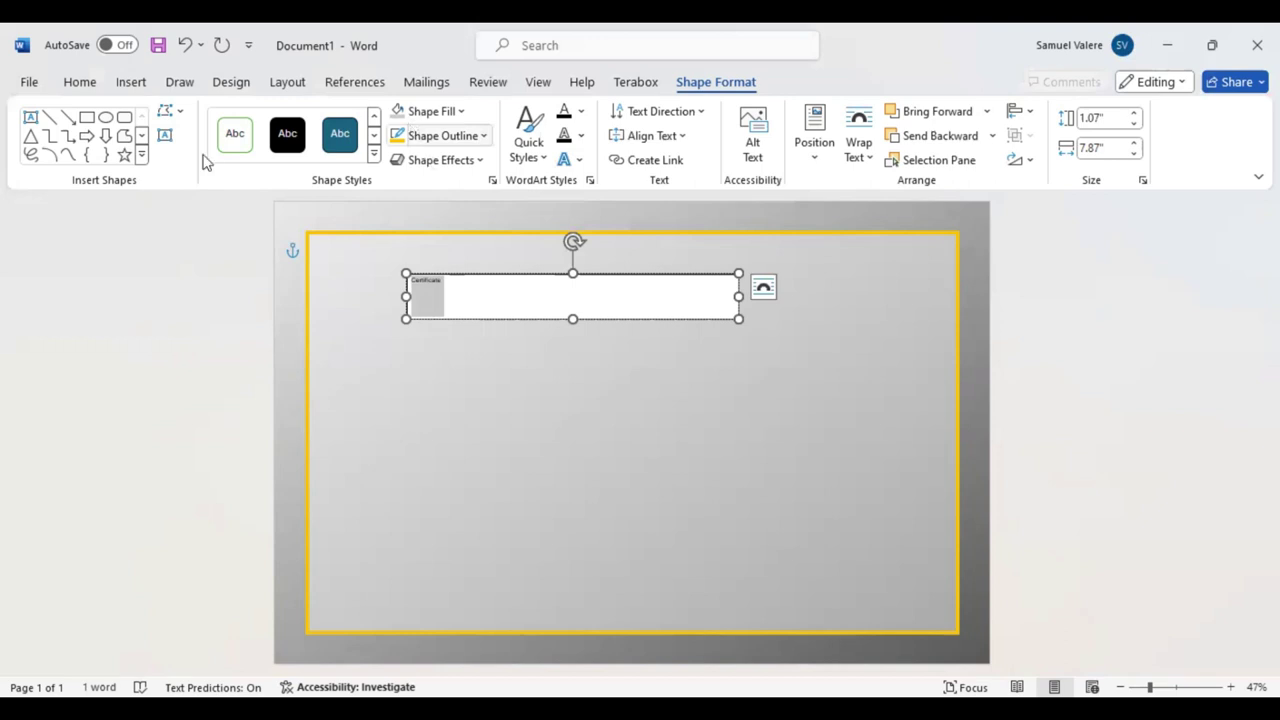
pyautogui.hotkey('ctrl', 'e')
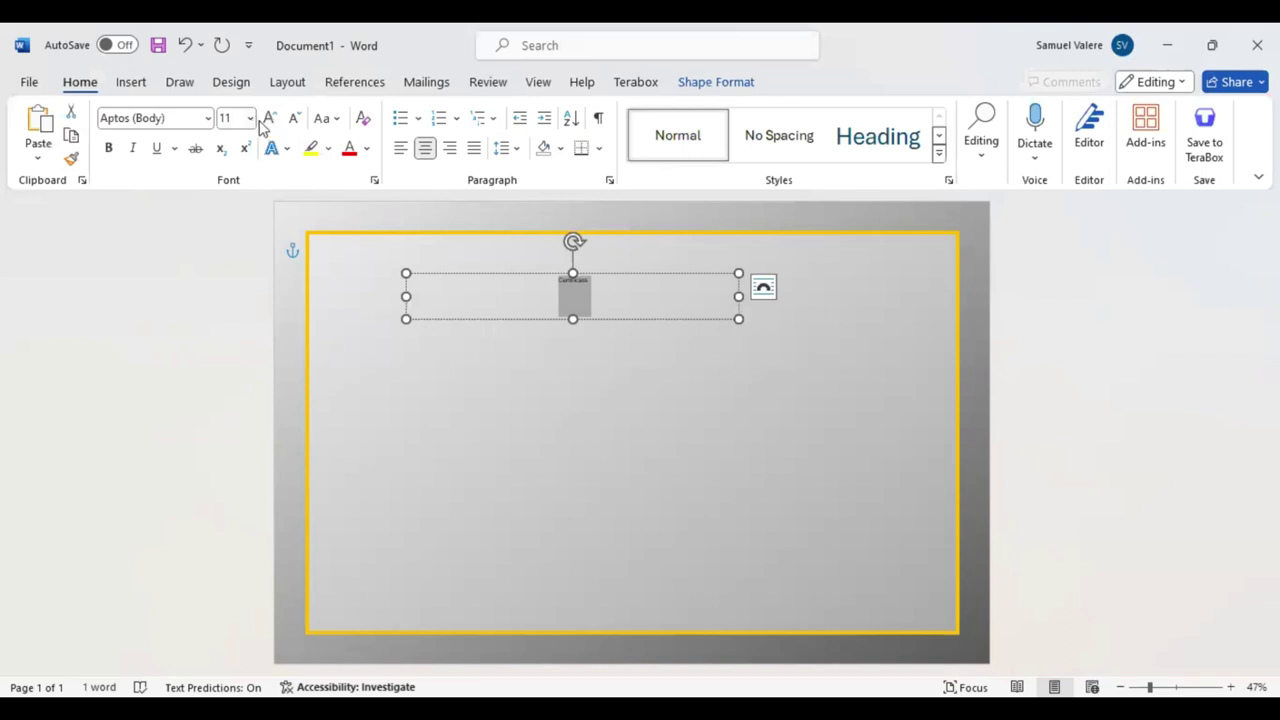
# Set the heading in the Harrington font and enlarge it to 72 pt
pyautogui.click(268, 118)
pyautogui.click(268, 118)
pyautogui.click(268, 118)
pyautogui.click(189, 119)
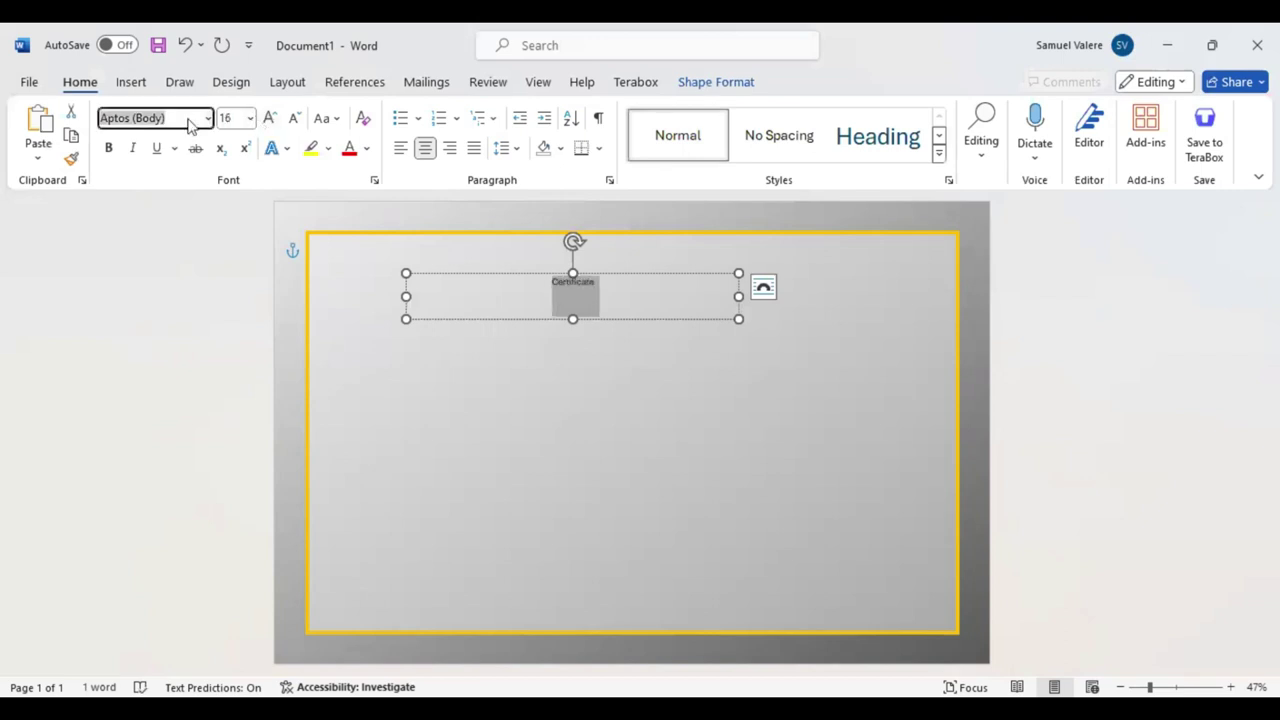
pyautogui.write('Harrington')
pyautogui.press('Return')
pyautogui.click(294, 118)
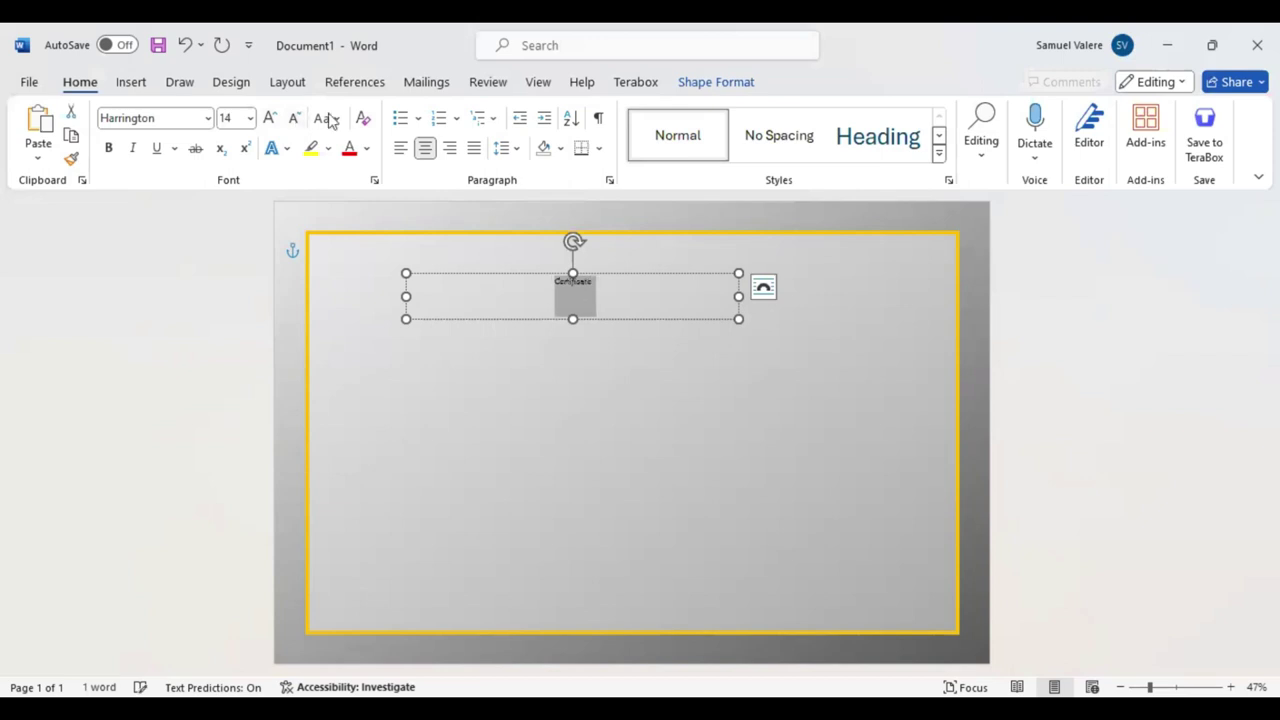
pyautogui.click(271, 118)
pyautogui.click(271, 118)
pyautogui.click(271, 118)
pyautogui.click(271, 118)
pyautogui.click(271, 118)
pyautogui.click(271, 118)
pyautogui.click(271, 118)
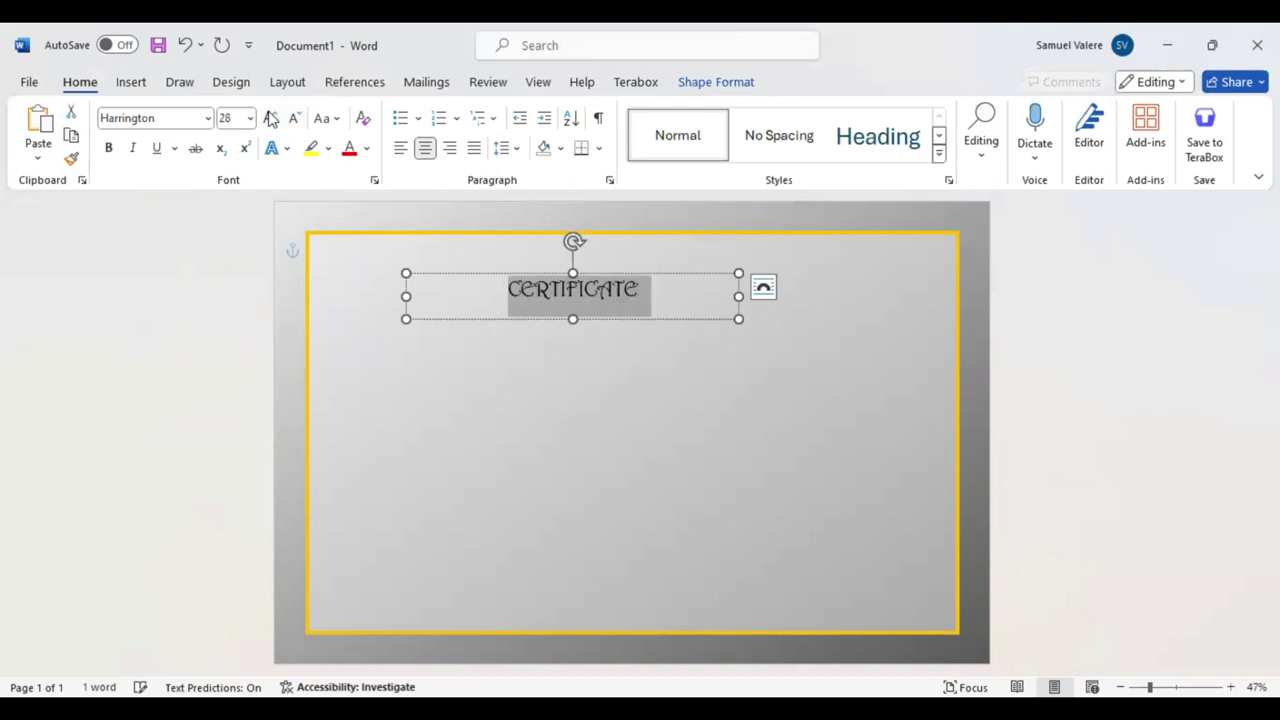
pyautogui.click(271, 118)
pyautogui.click(271, 118)
pyautogui.click(271, 118)
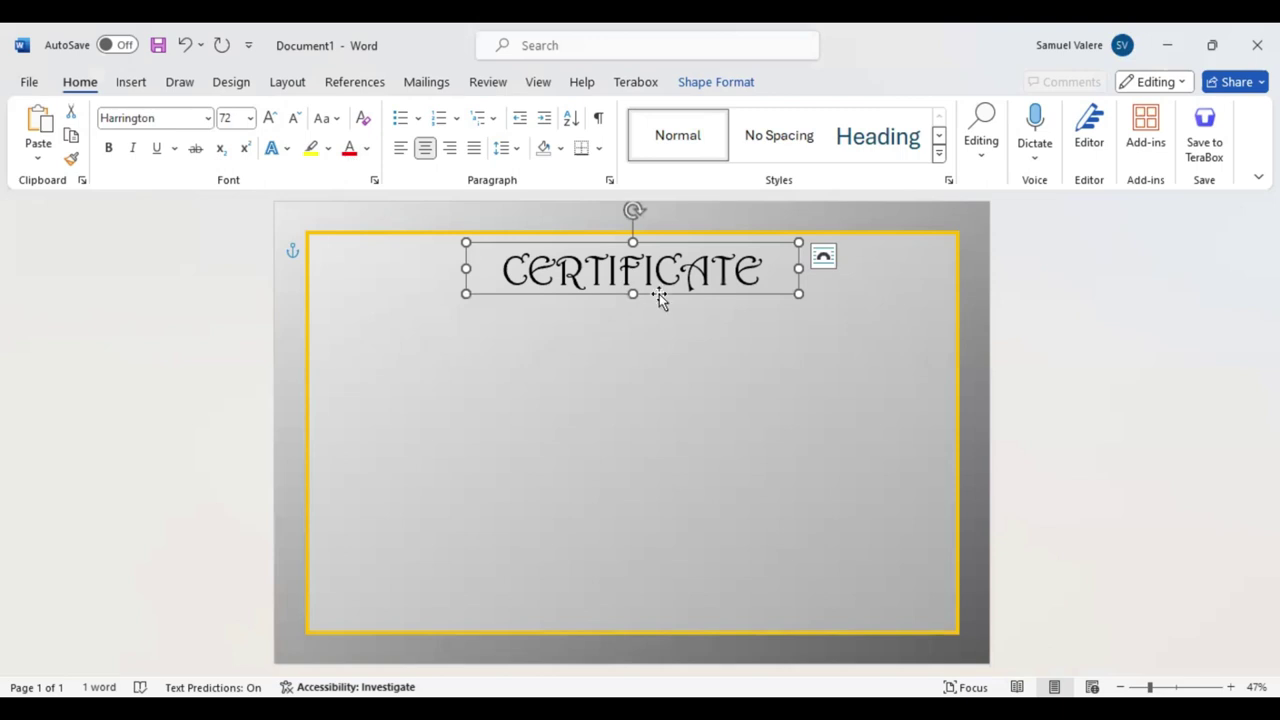
# Copy the heading box just below it and retype the copy as 'Of Appreciation'
pyautogui.moveTo(659, 294); pyautogui.dragTo(669, 352)
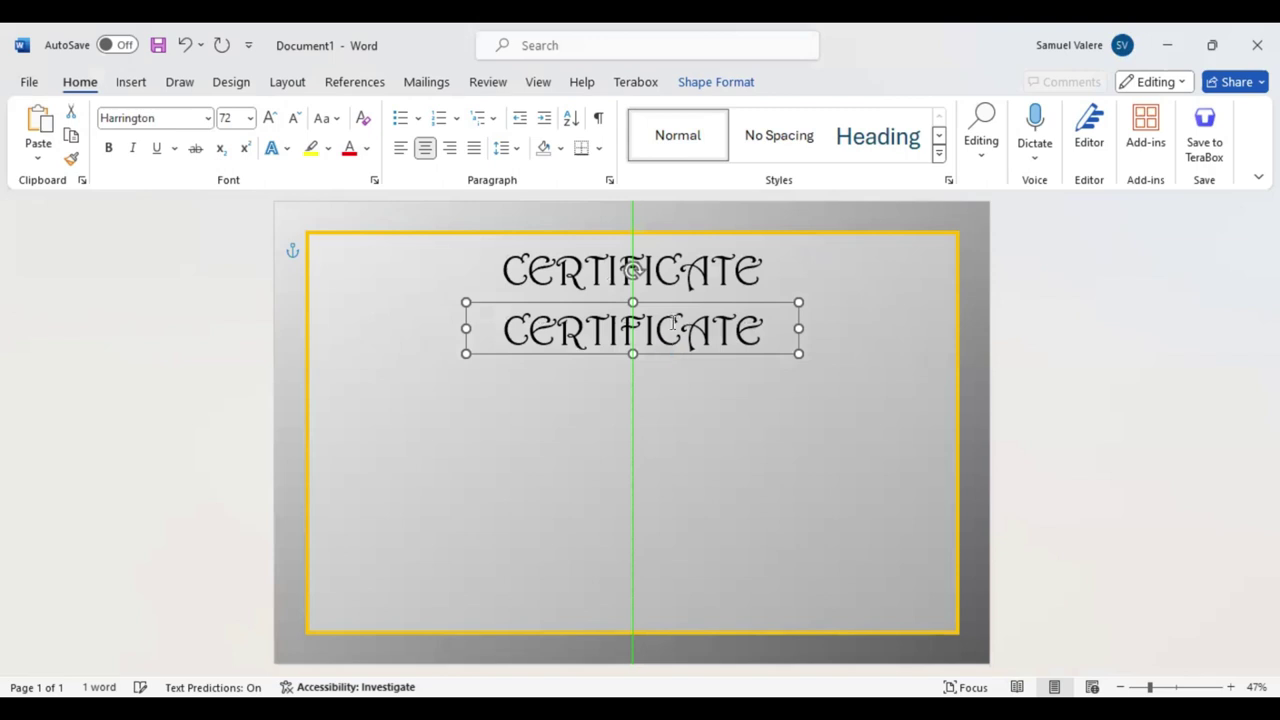
pyautogui.doubleClick(675, 322)
pyautogui.write('OF ap')
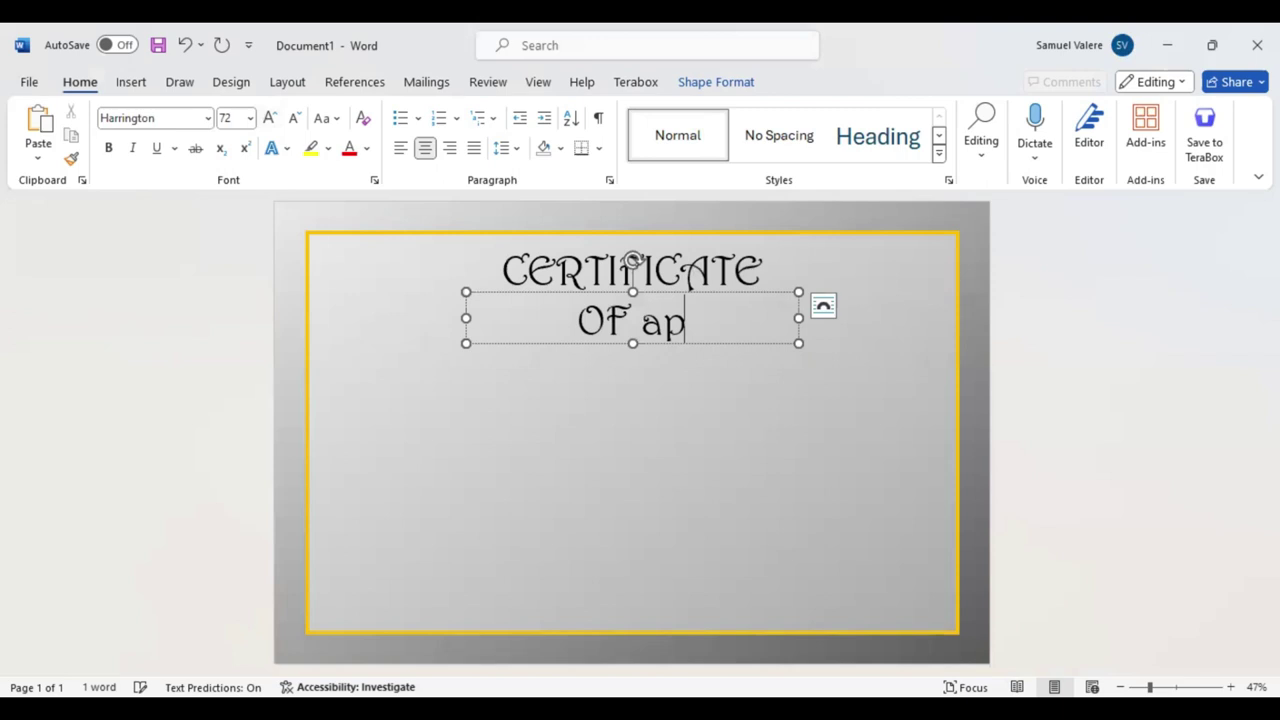
pyautogui.press('BackSpace')
pyautogui.press('BackSpace')
pyautogui.write('A')
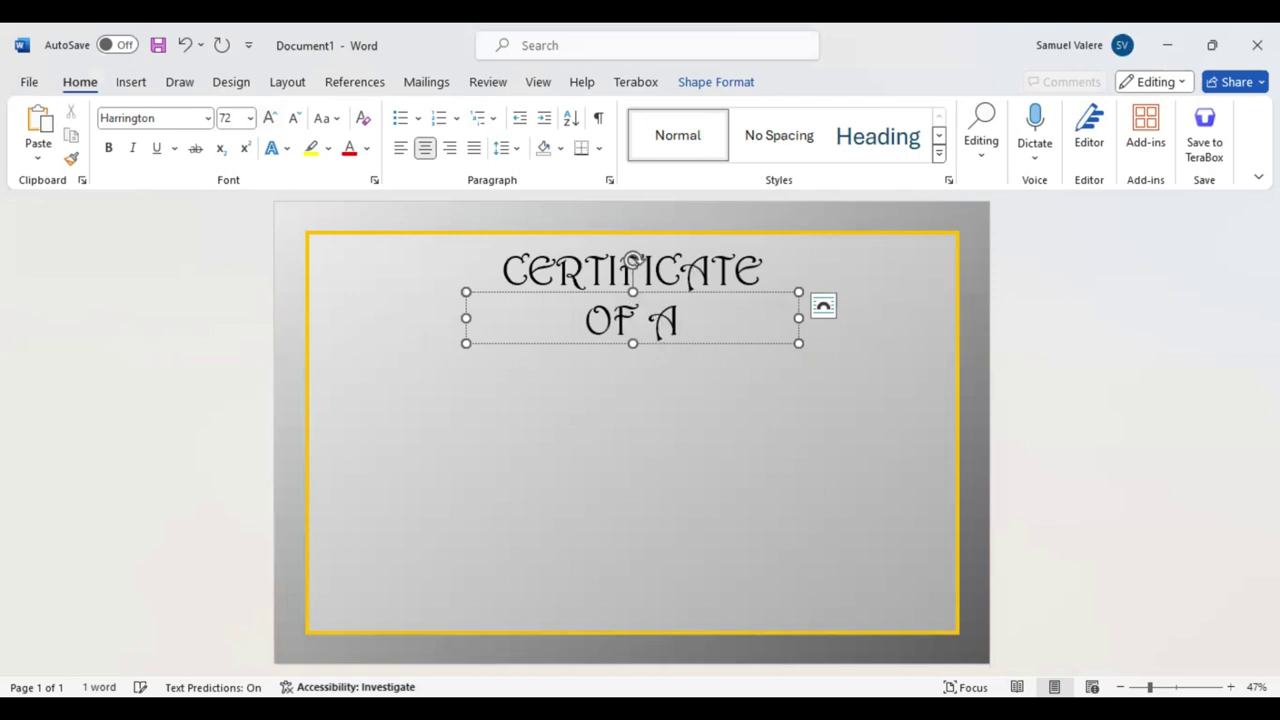
pyautogui.write('ppreciatio')
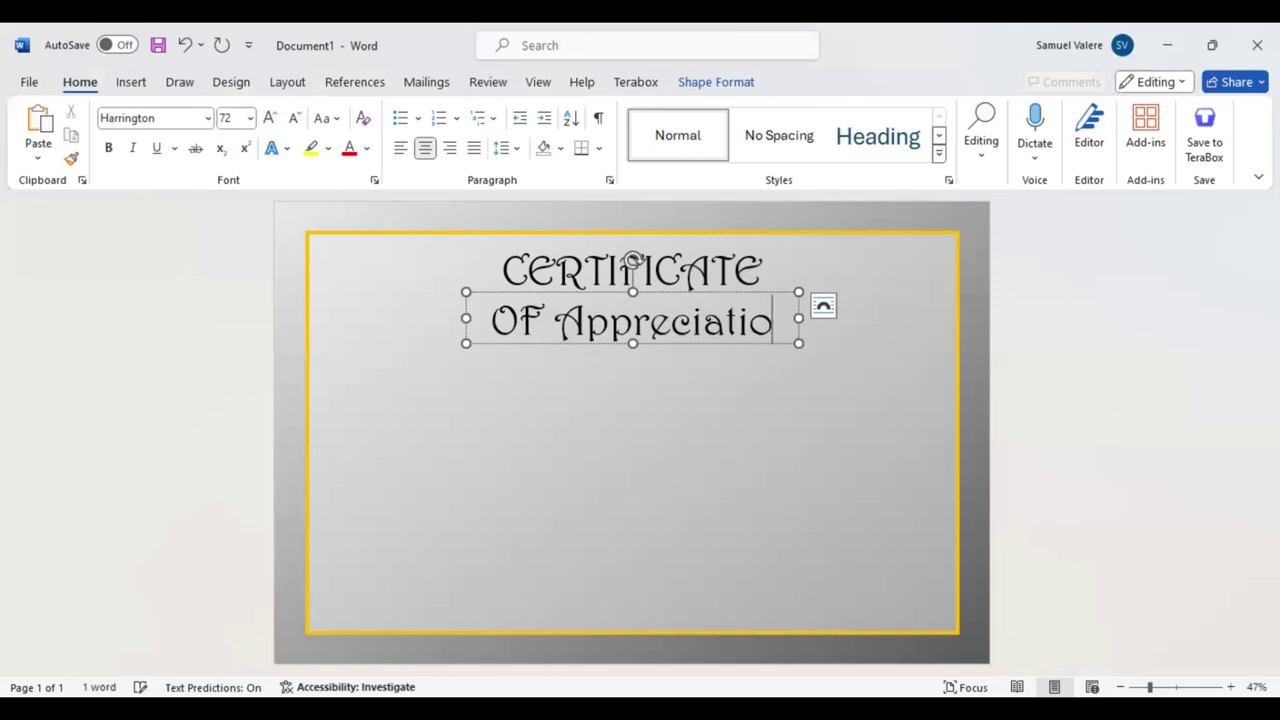
pyautogui.write('n')
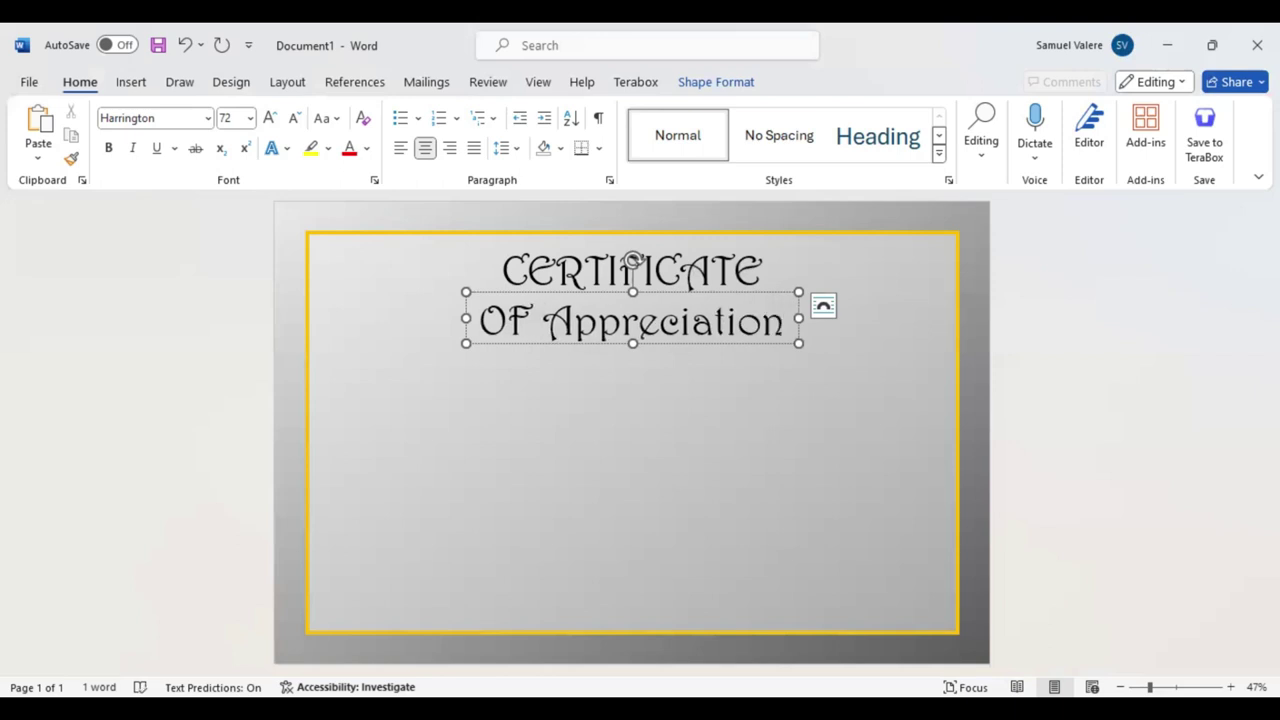
# Shrink the subtitle text down to 36 pt
pyautogui.tripleClick(712, 302)
pyautogui.click(767, 259)
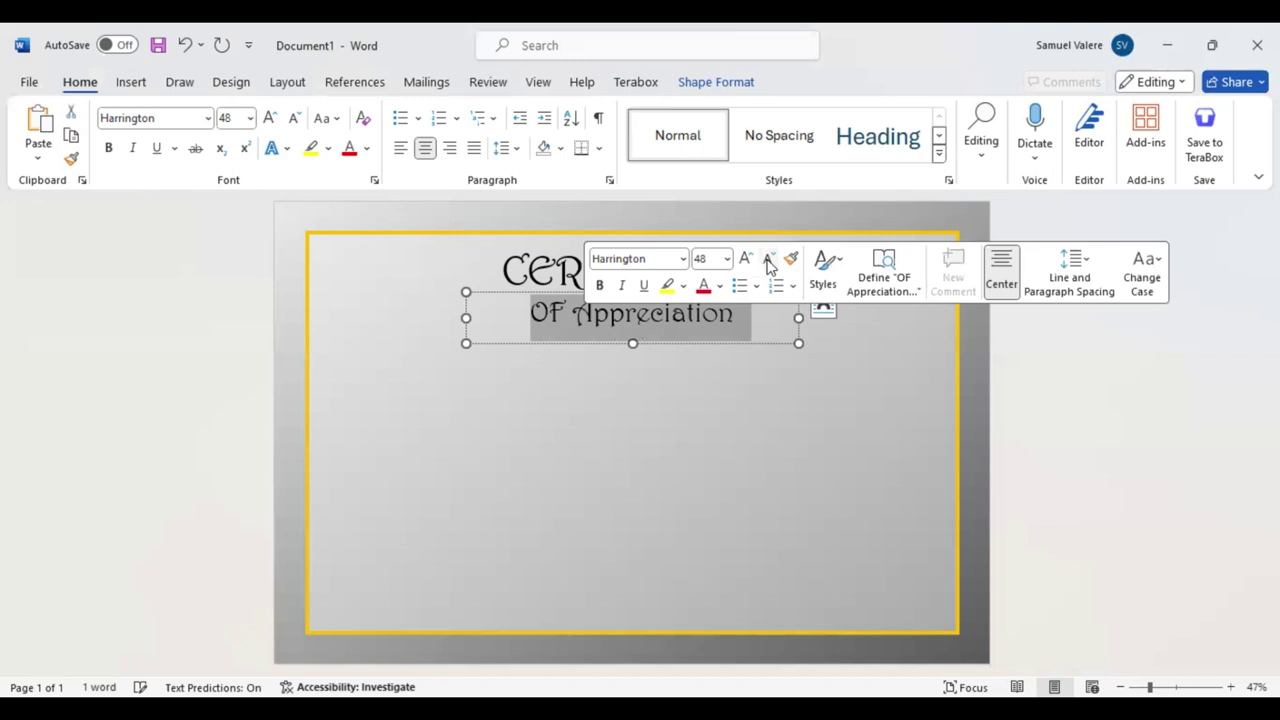
pyautogui.click(767, 259)
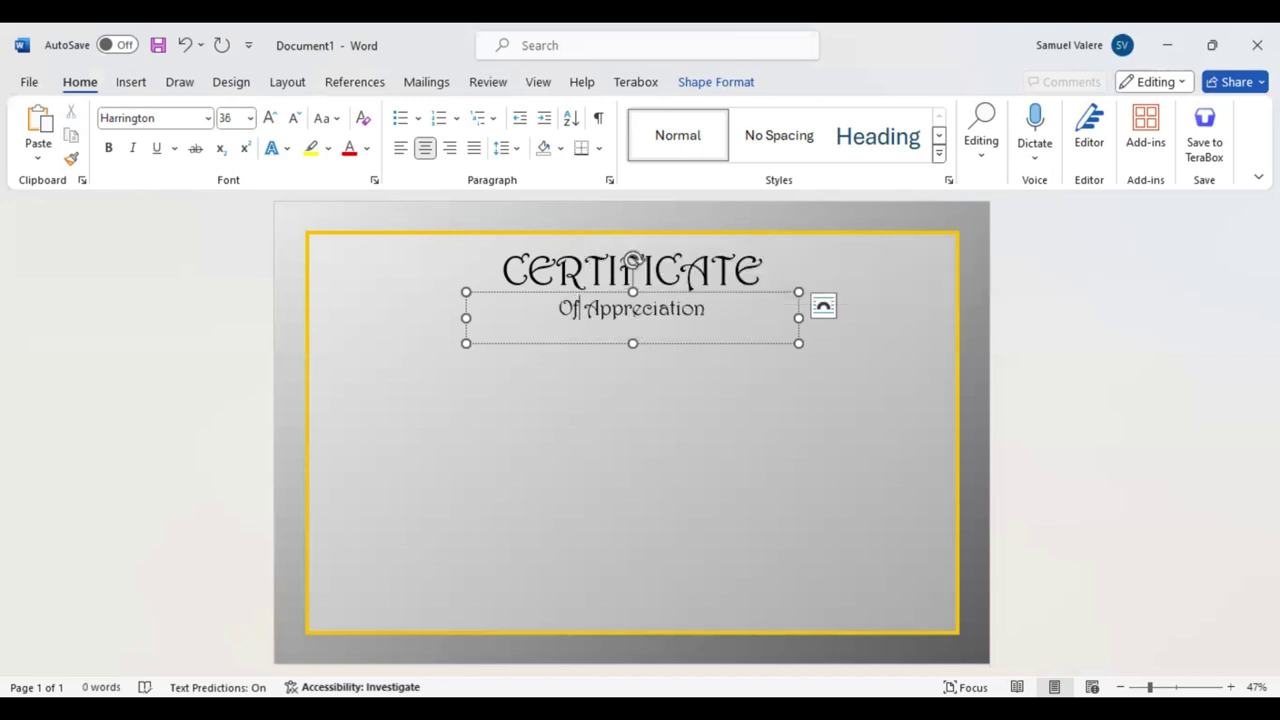
pyautogui.press('Escape')
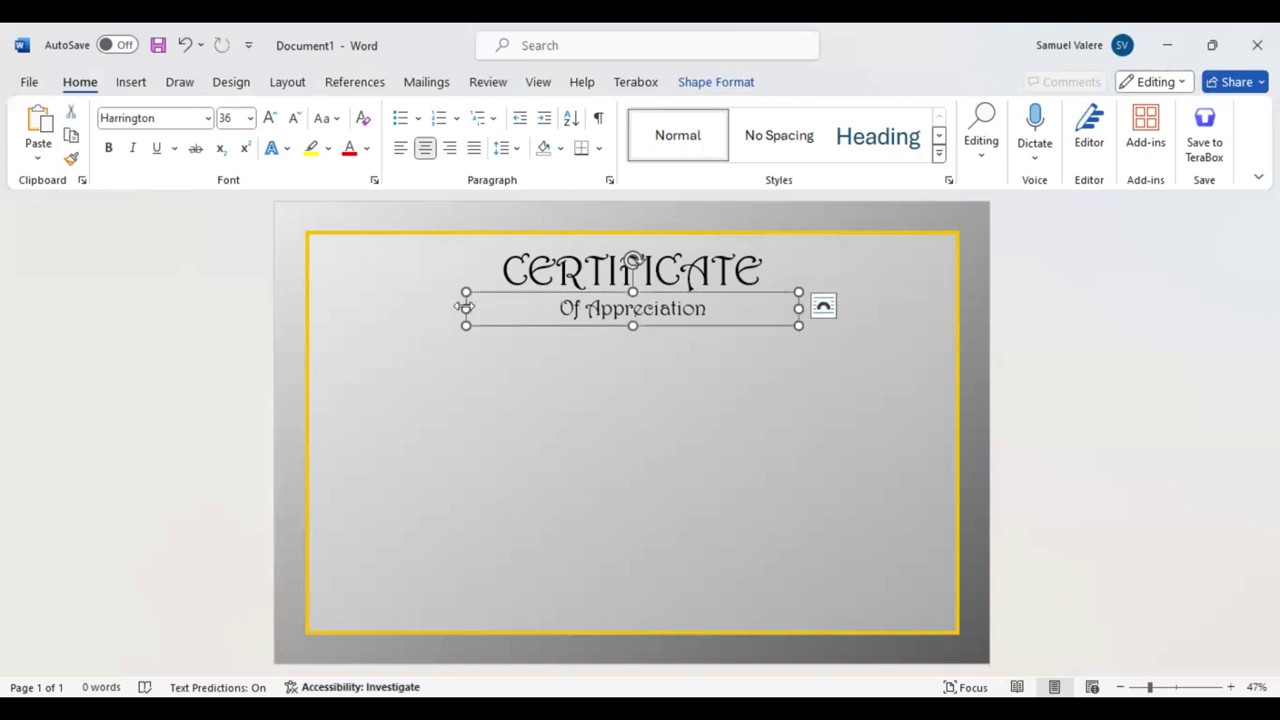
# Narrow the subtitle box, reduce its text to 28 pt and centre it under the heading
pyautogui.moveTo(464, 306)
pyautogui.mouseDown()
pyautogui.moveTo(635, 308)
pyautogui.moveTo(615, 288)
pyautogui.mouseUp()
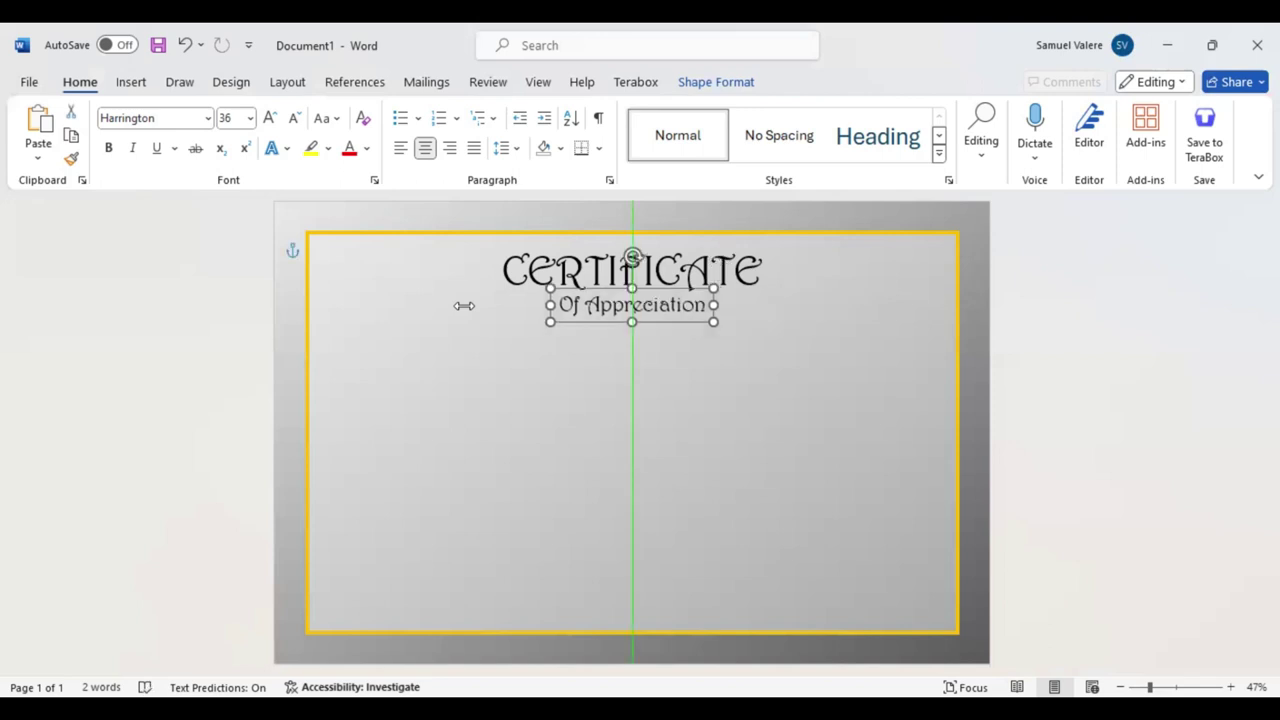
pyautogui.doubleClick(627, 304)
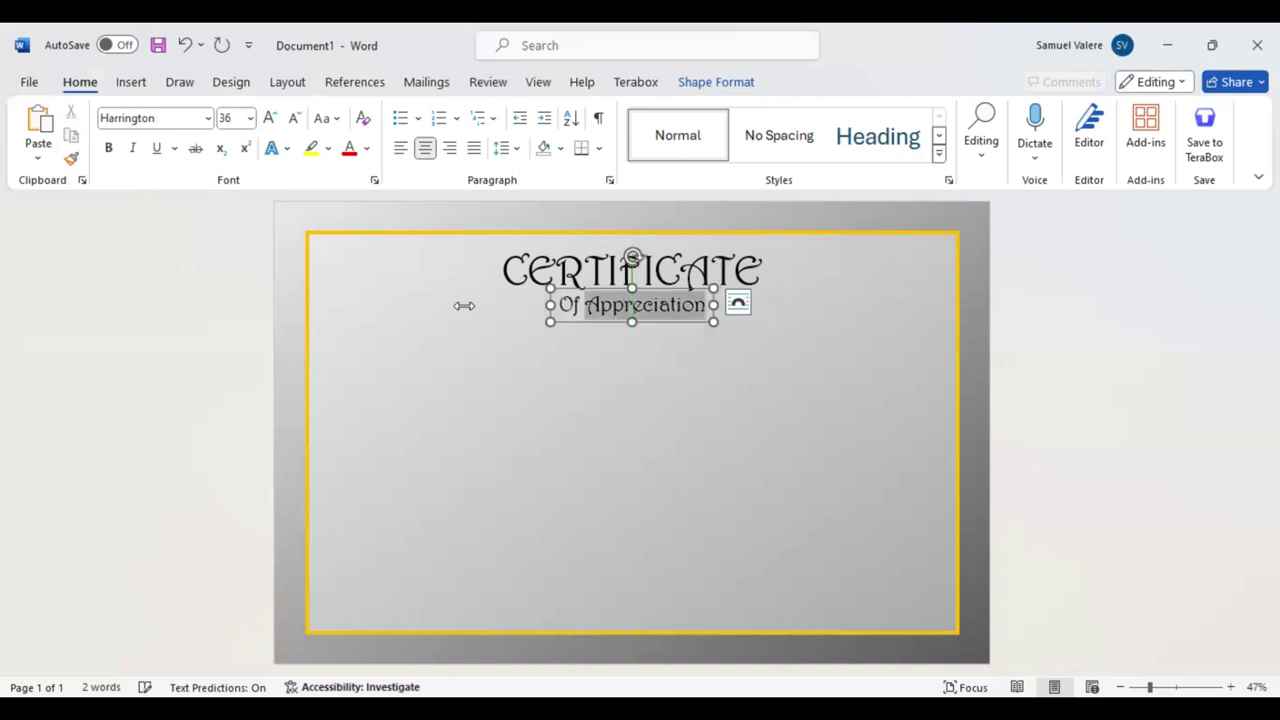
pyautogui.hotkey('ctrl', 'a')
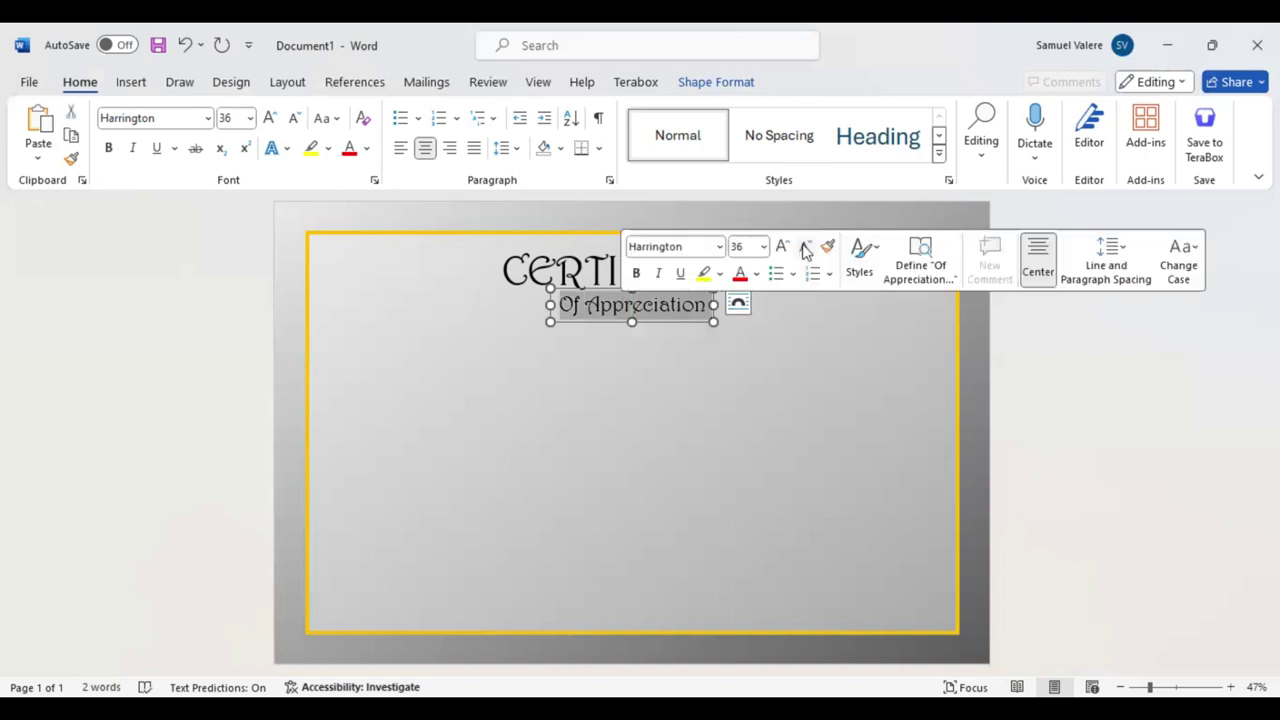
pyautogui.click(806, 250)
pyautogui.press('Up')
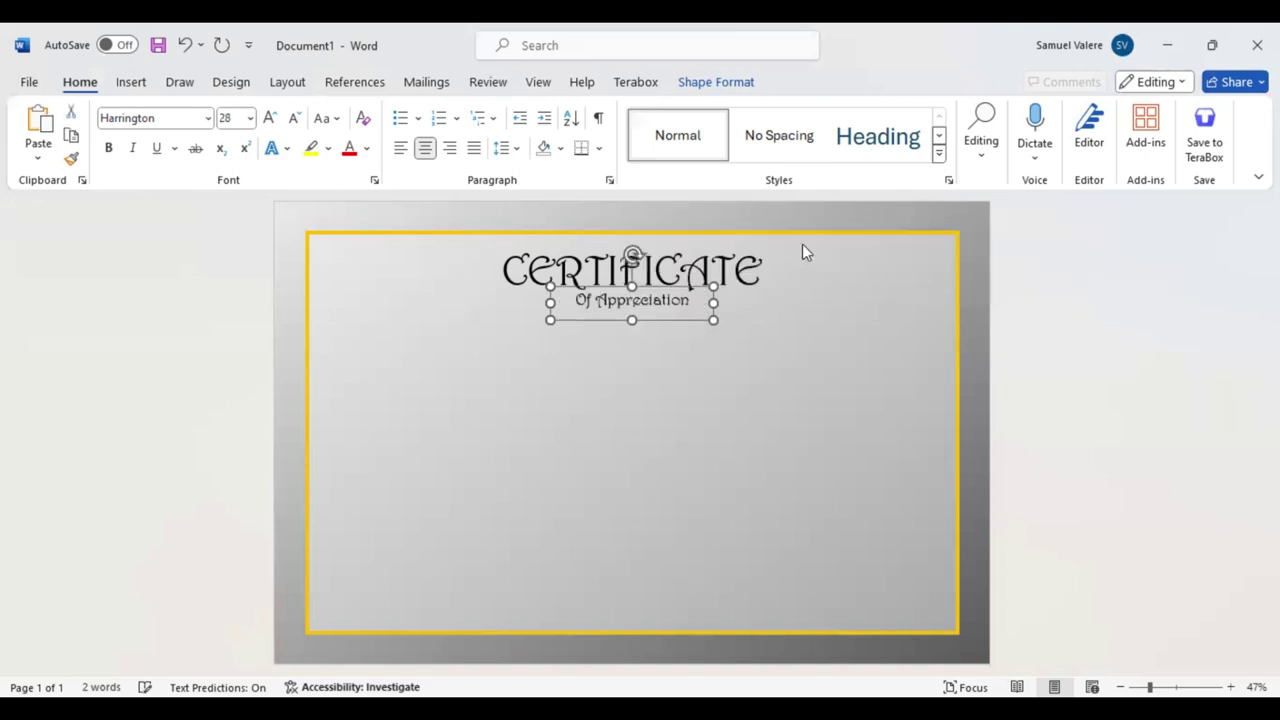
pyautogui.press('Up')
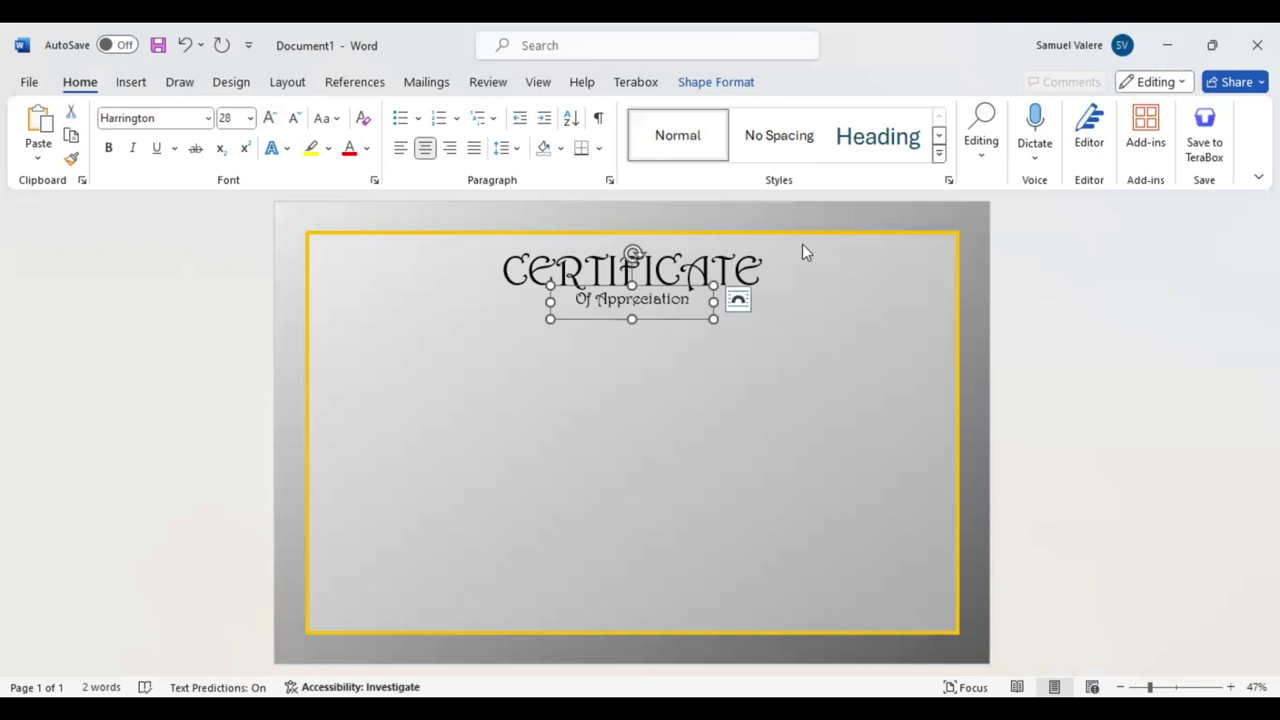
pyautogui.hotkey('shift', 'Left')
pyautogui.hotkey('shift', 'Left')
pyautogui.hotkey('shift', 'Left')
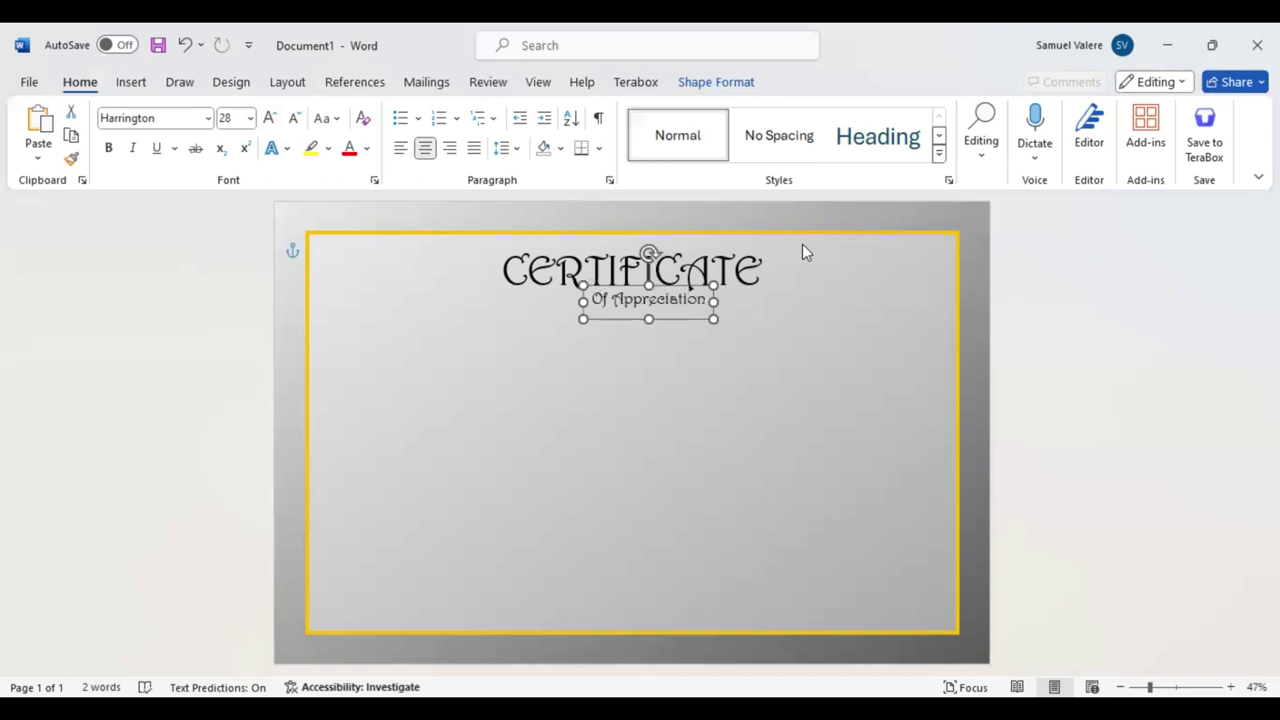
pyautogui.press('Left')
pyautogui.press('Left')
pyautogui.press('Left')
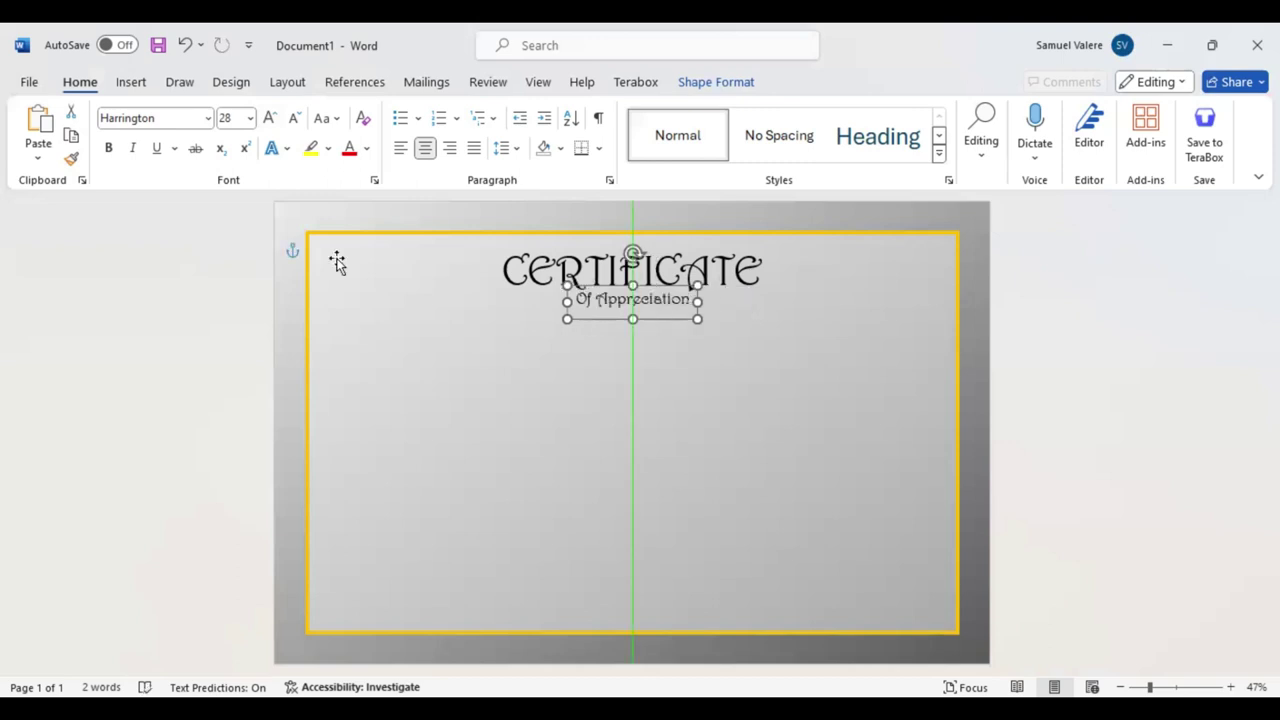
# Draw a short 2¼ pt line beside the 'Of Appreciation' subtitle
pyautogui.click(131, 84)
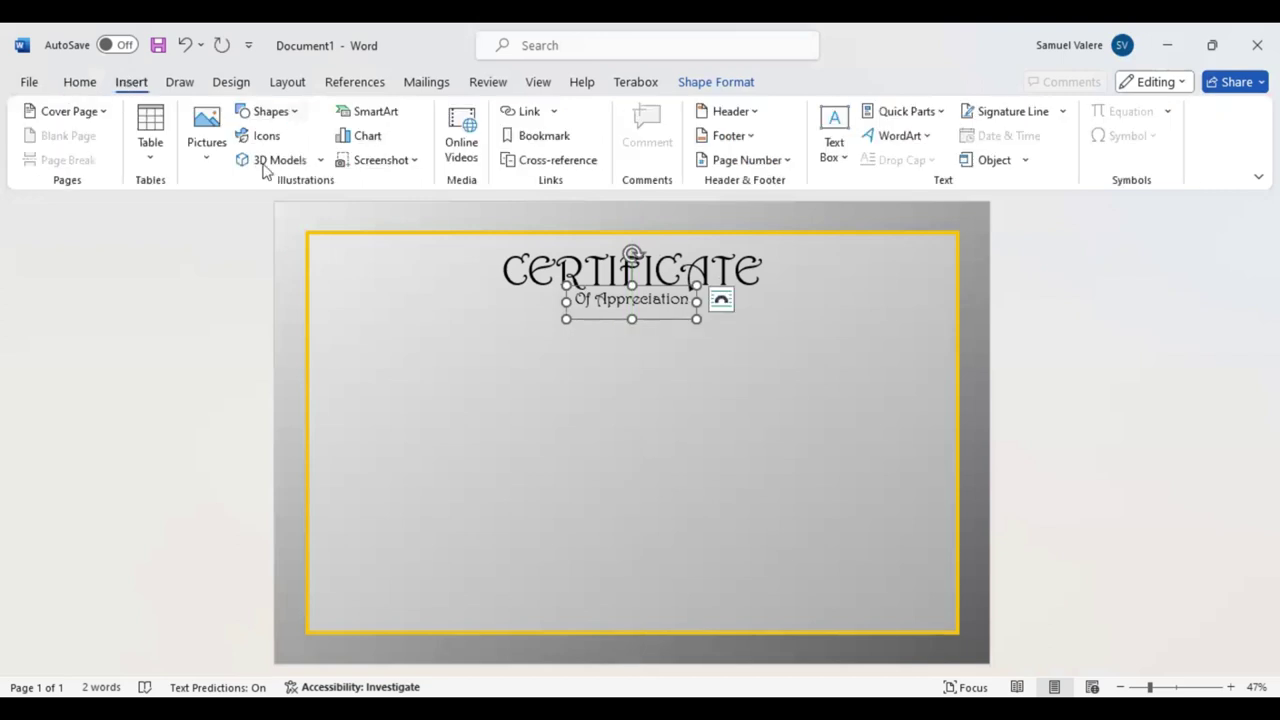
pyautogui.moveTo(412, 309); pyautogui.dragTo(449, 309)
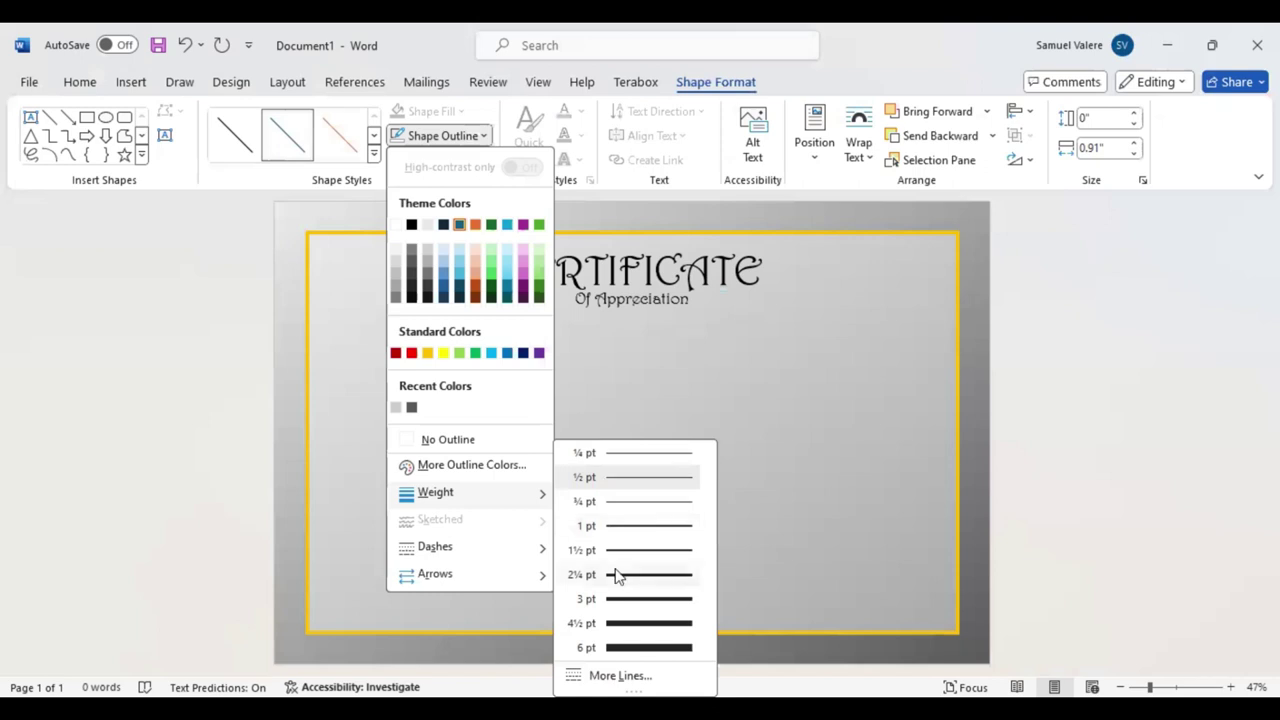
pyautogui.click(486, 140)
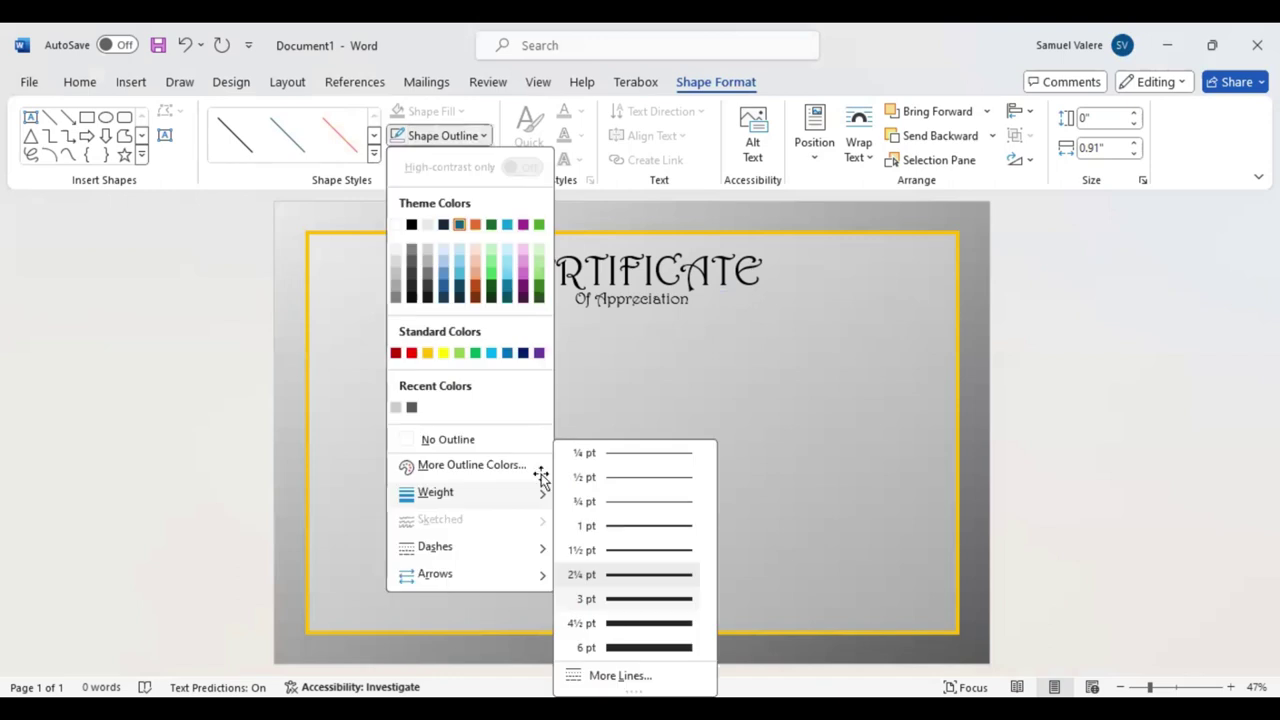
pyautogui.press('Escape')
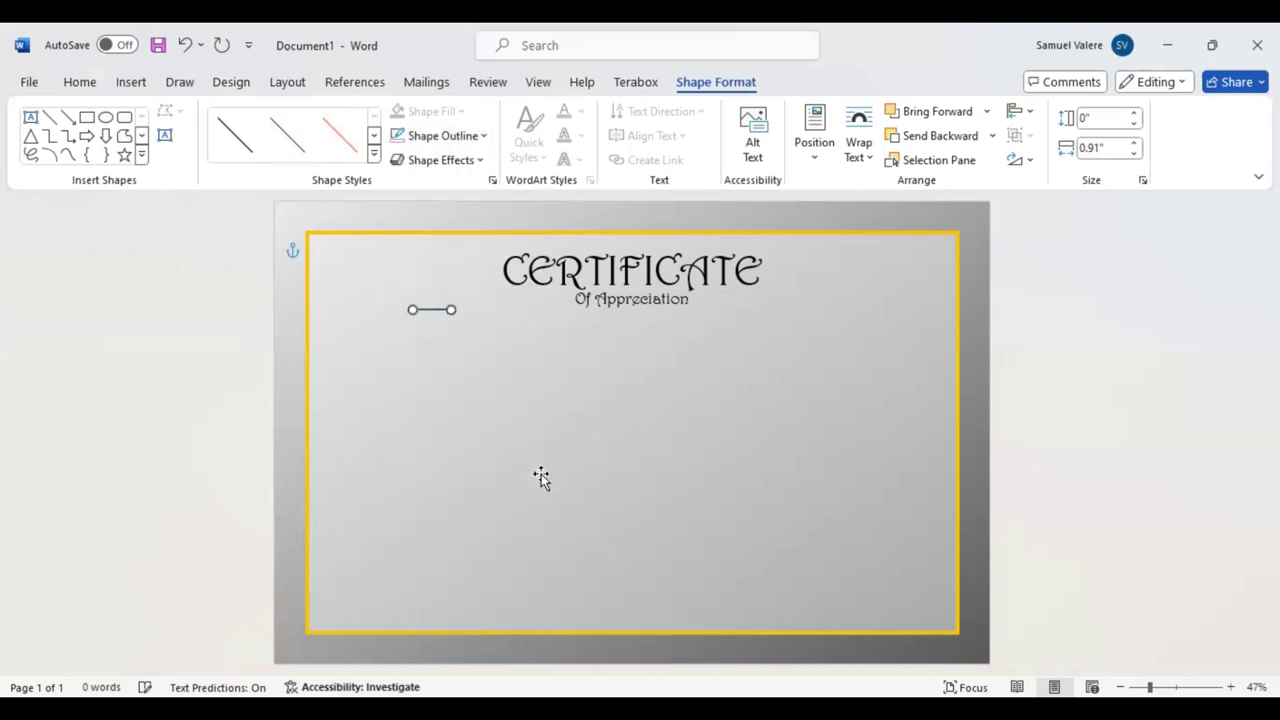
pyautogui.press('Up')
pyautogui.press('Right')
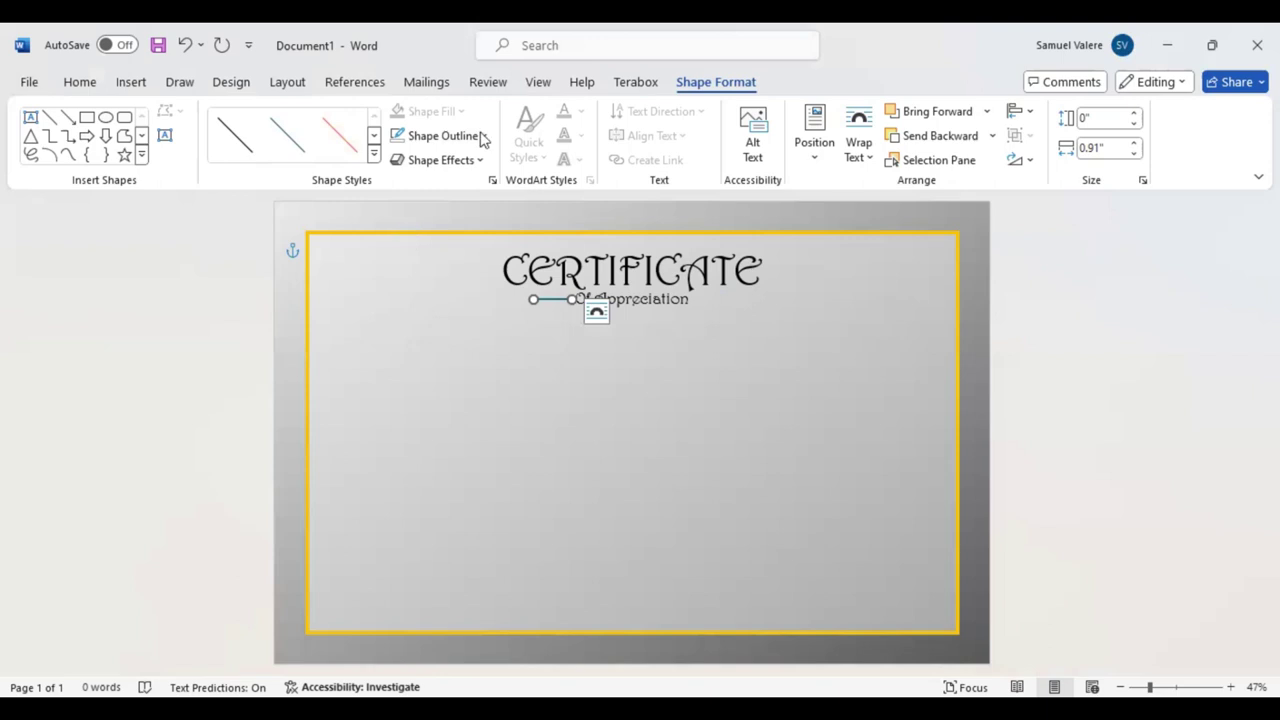
# Colour the line orange and nudge it into position next to the subtitle
pyautogui.click(483, 136)
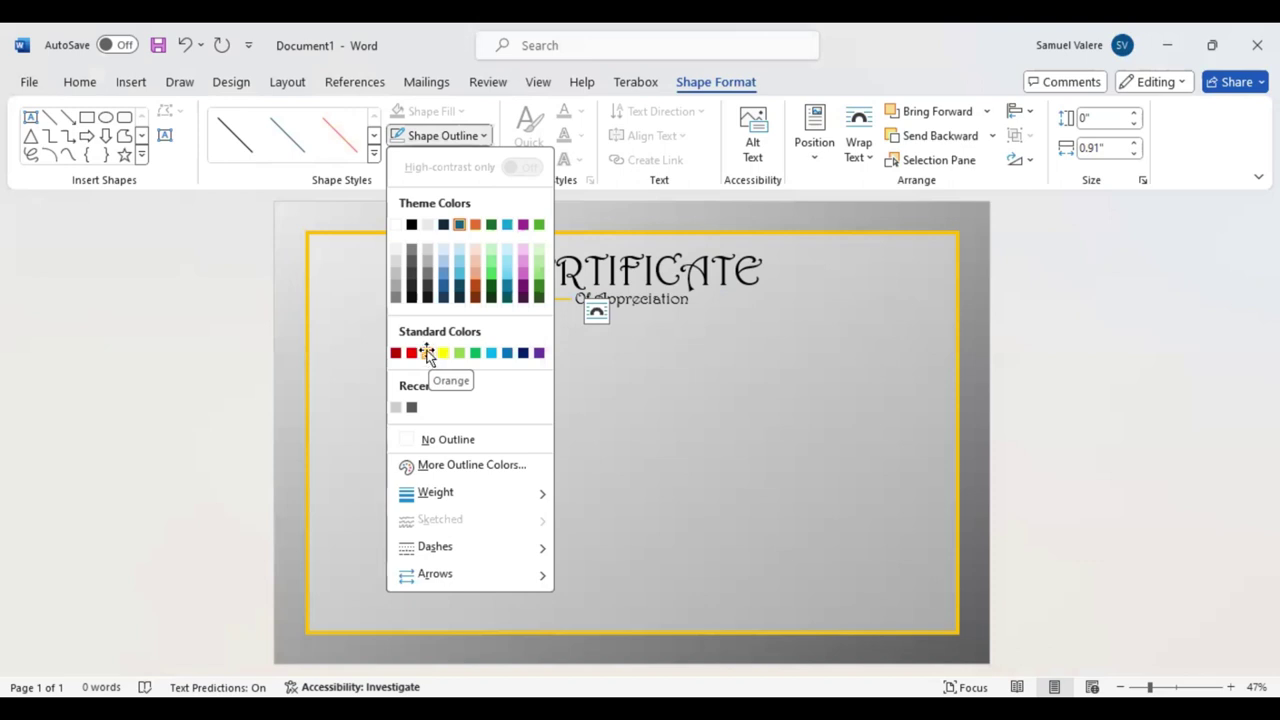
pyautogui.click(427, 352)
pyautogui.press('Up')
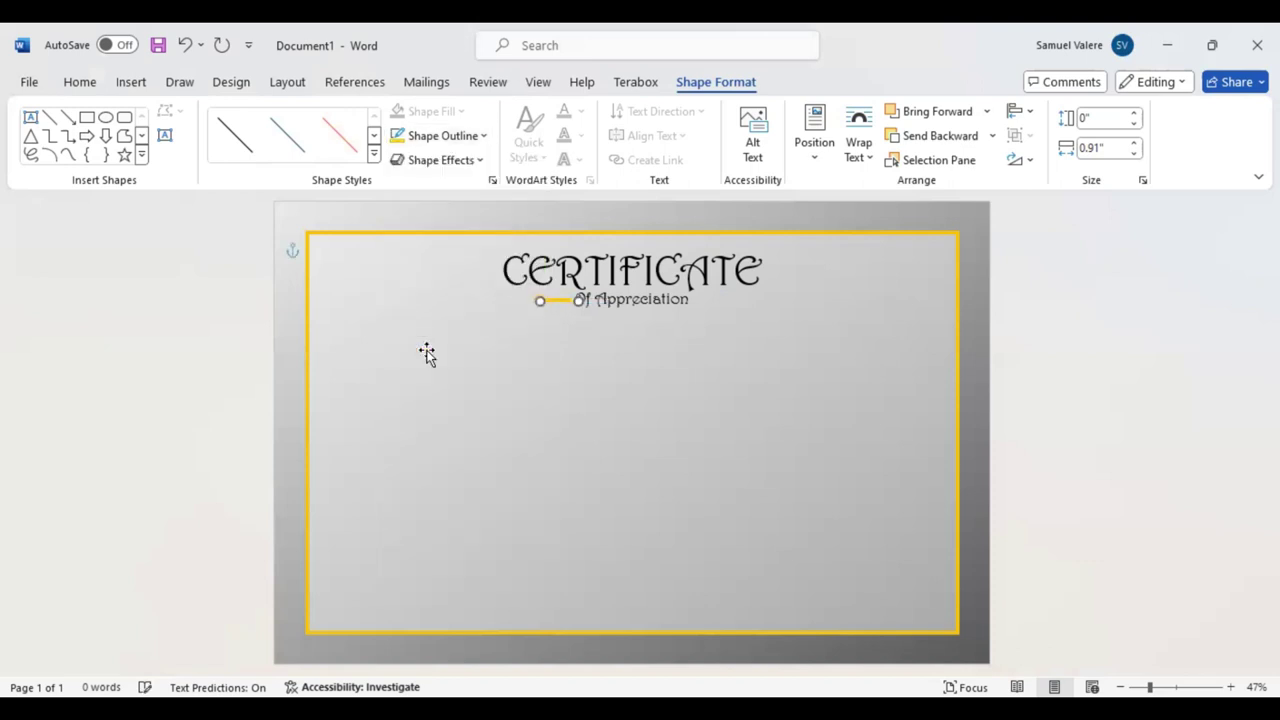
pyautogui.press('Up')
pyautogui.press('Right')
# Paste a copy of the orange line and place it on the subtitle's other side
pyautogui.hotkey('ctrl', 'v')
pyautogui.press('Right')
pyautogui.press('Right')
pyautogui.press('Right')
pyautogui.press('Left')
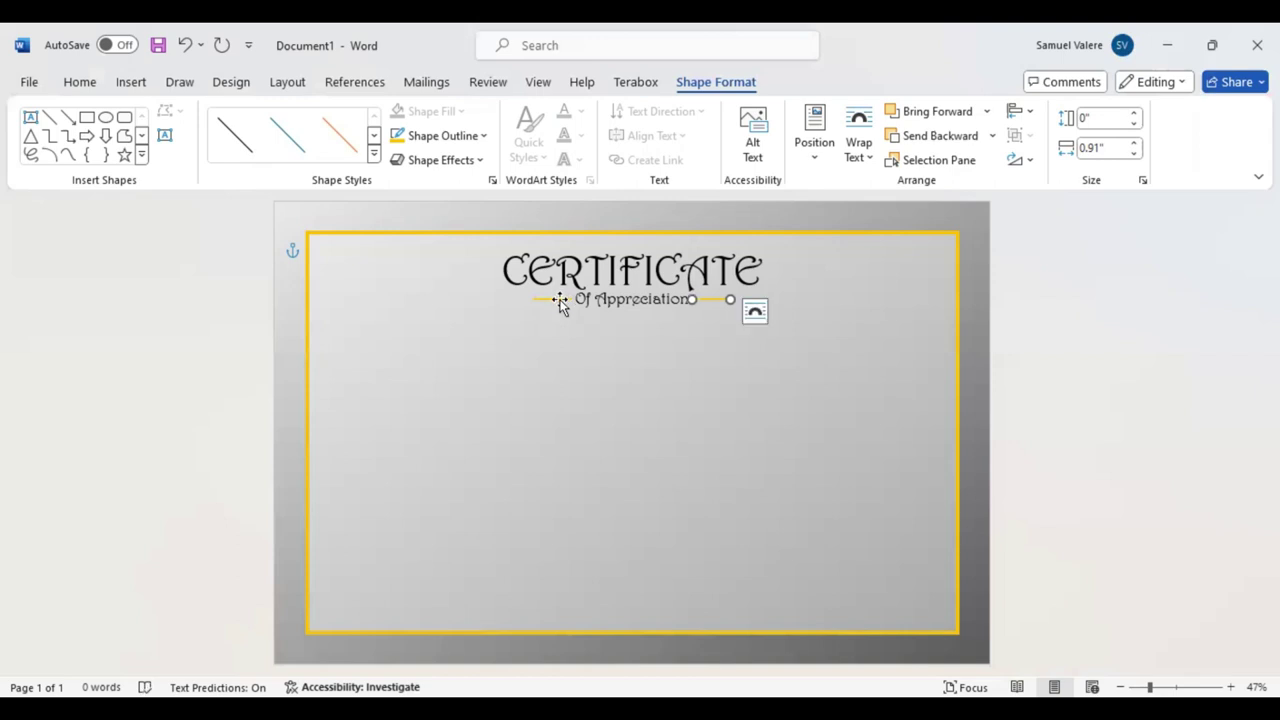
pyautogui.click(560, 300)
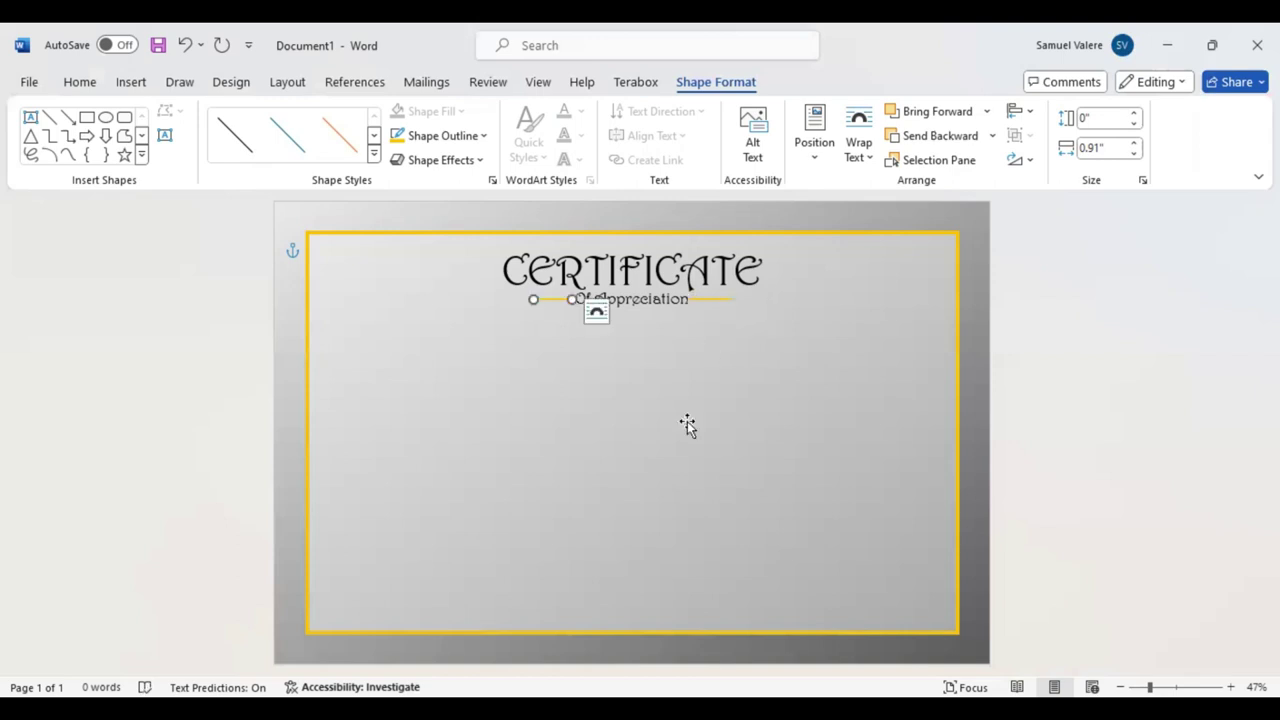
pyautogui.click(646, 318)
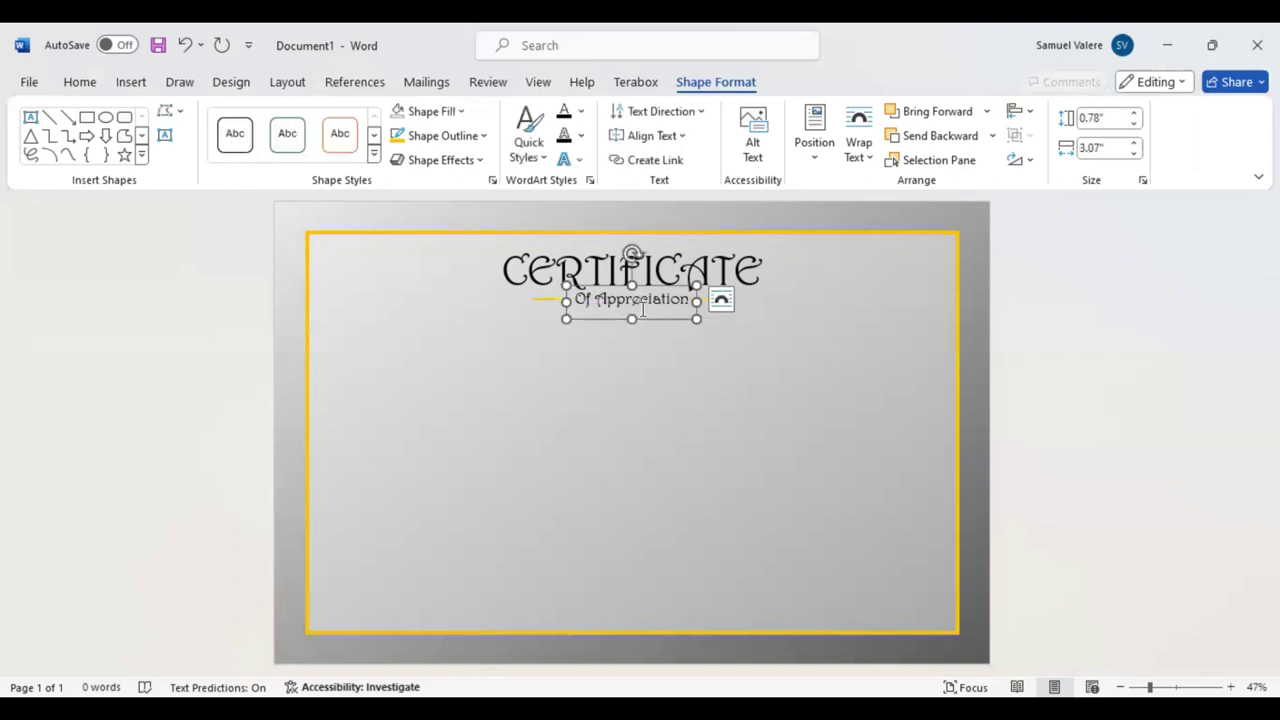
# Duplicate the subtitle box below it and retype it as 'This Certificate is Greatly Presented To'
pyautogui.moveTo(643, 311); pyautogui.dragTo(653, 385)
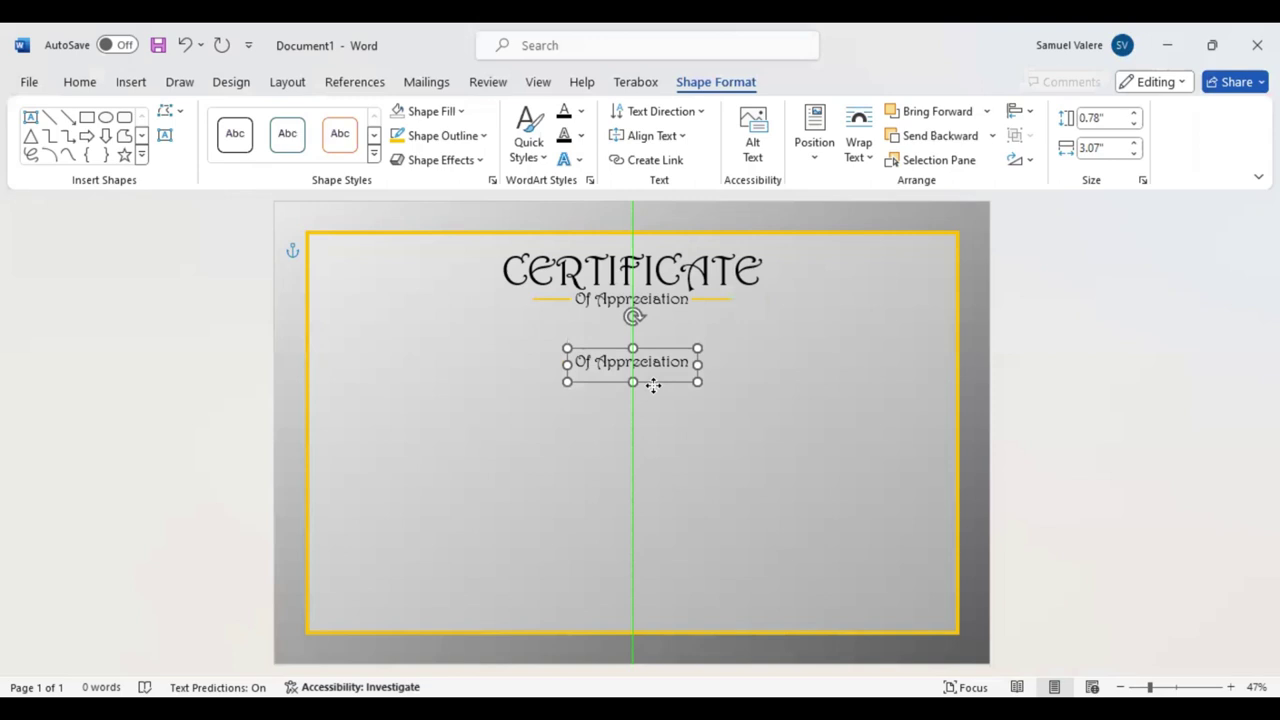
pyautogui.tripleClick(651, 360)
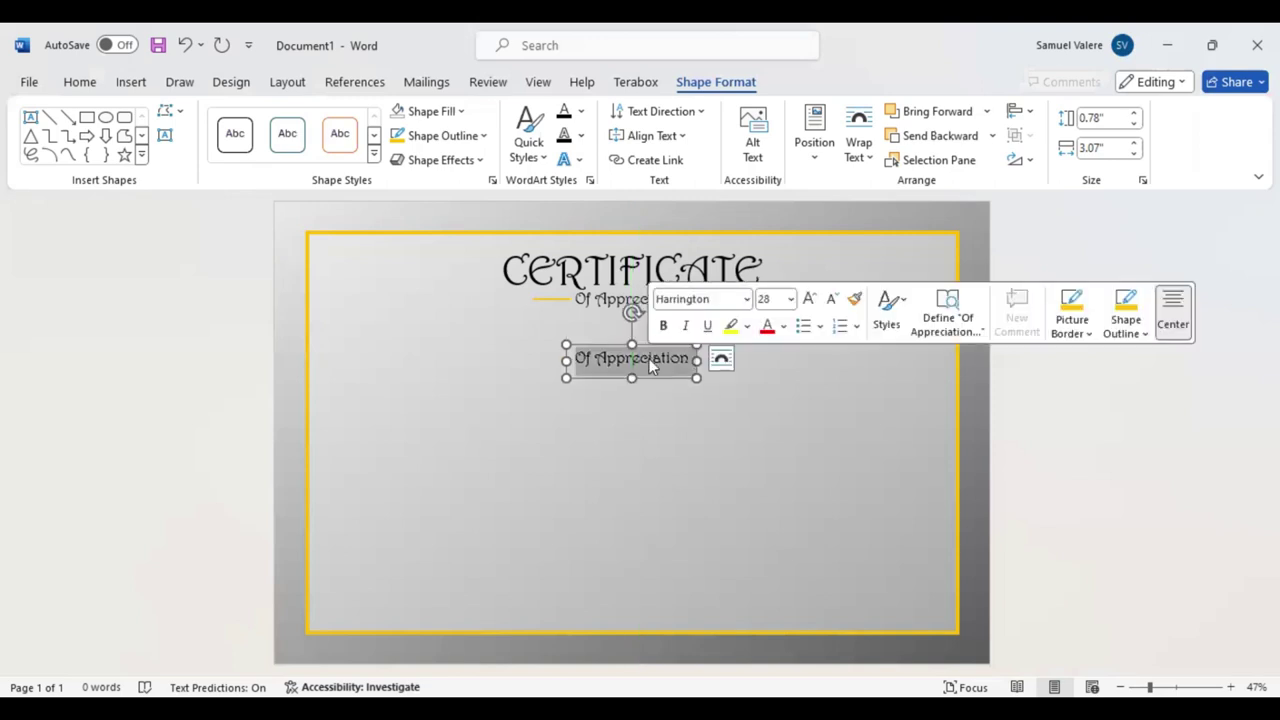
pyautogui.write('This')
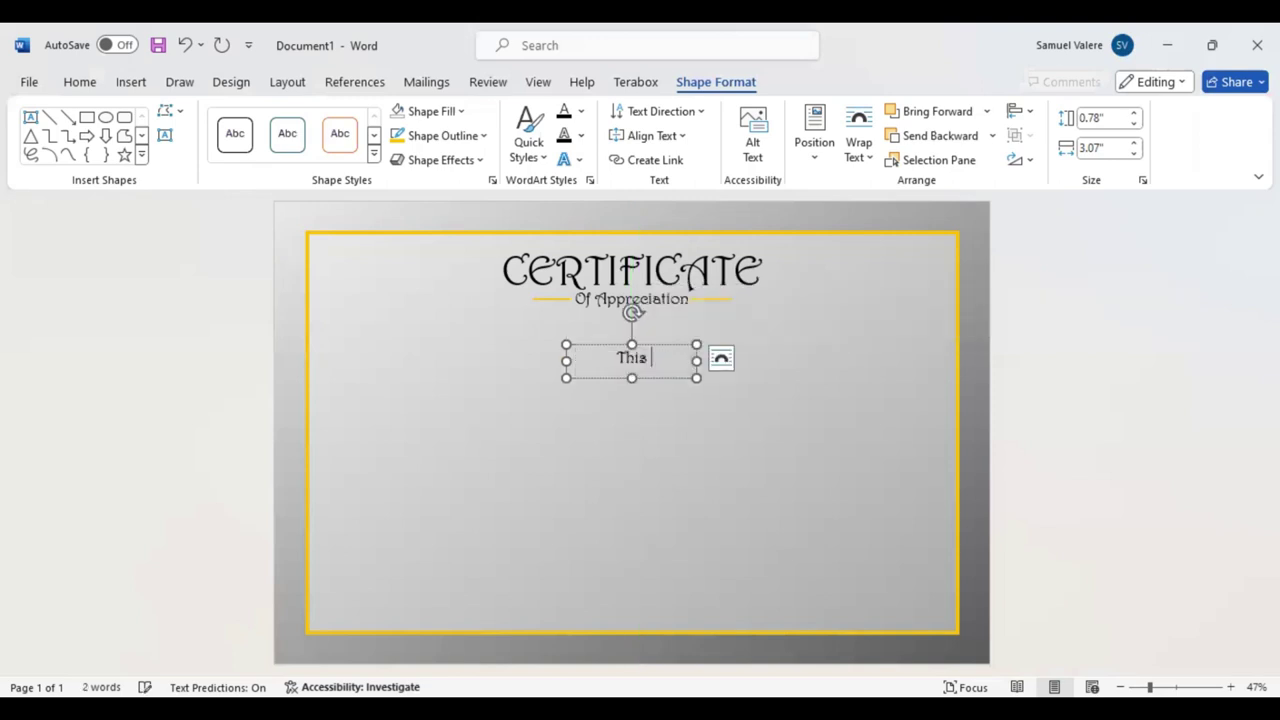
pyautogui.write(' Certific')
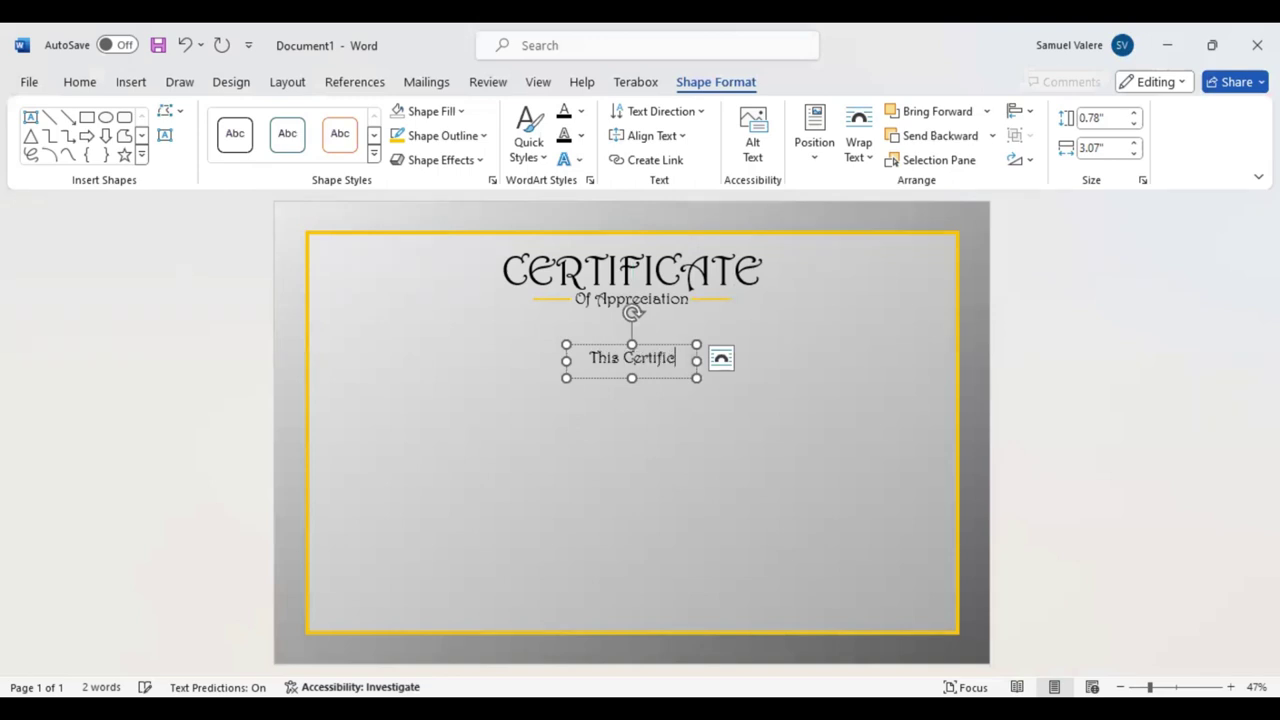
pyautogui.write('ate')
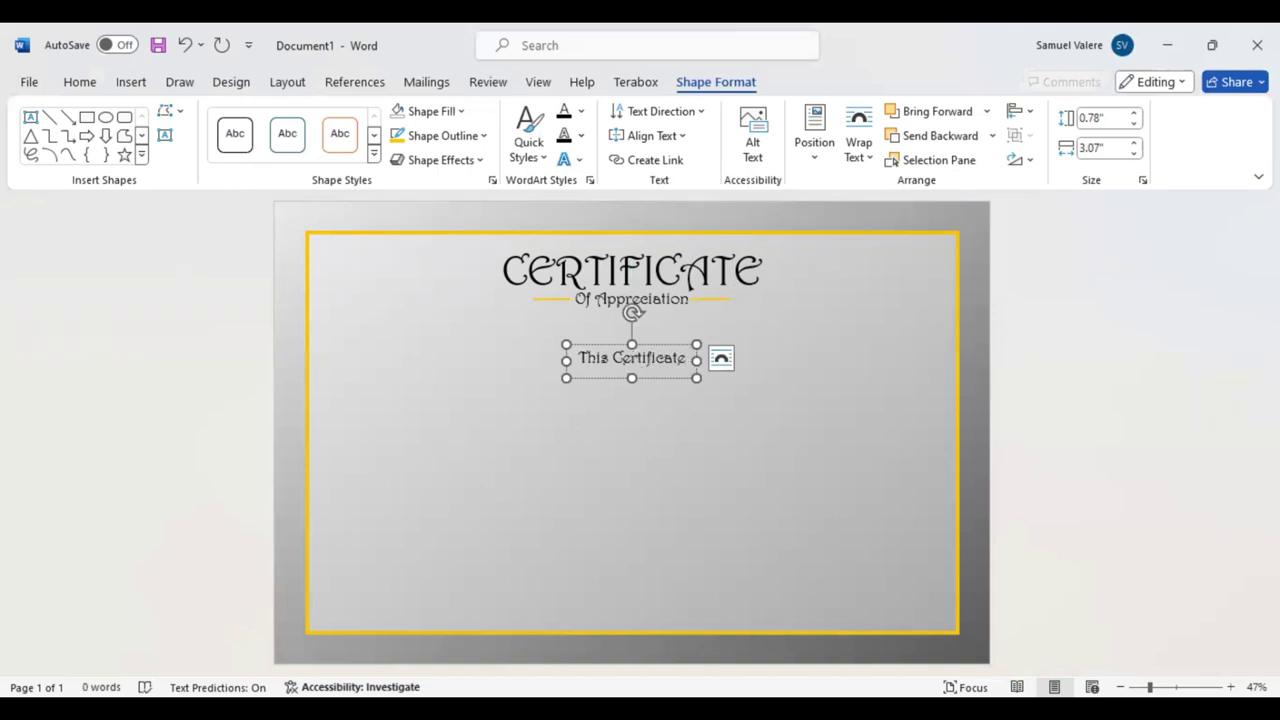
pyautogui.write('nted To')
pyautogui.press('BackSpace')
# Widen the sentence box to one line, centre it on the page, and select its text
pyautogui.moveTo(697, 361); pyautogui.dragTo(889, 363)
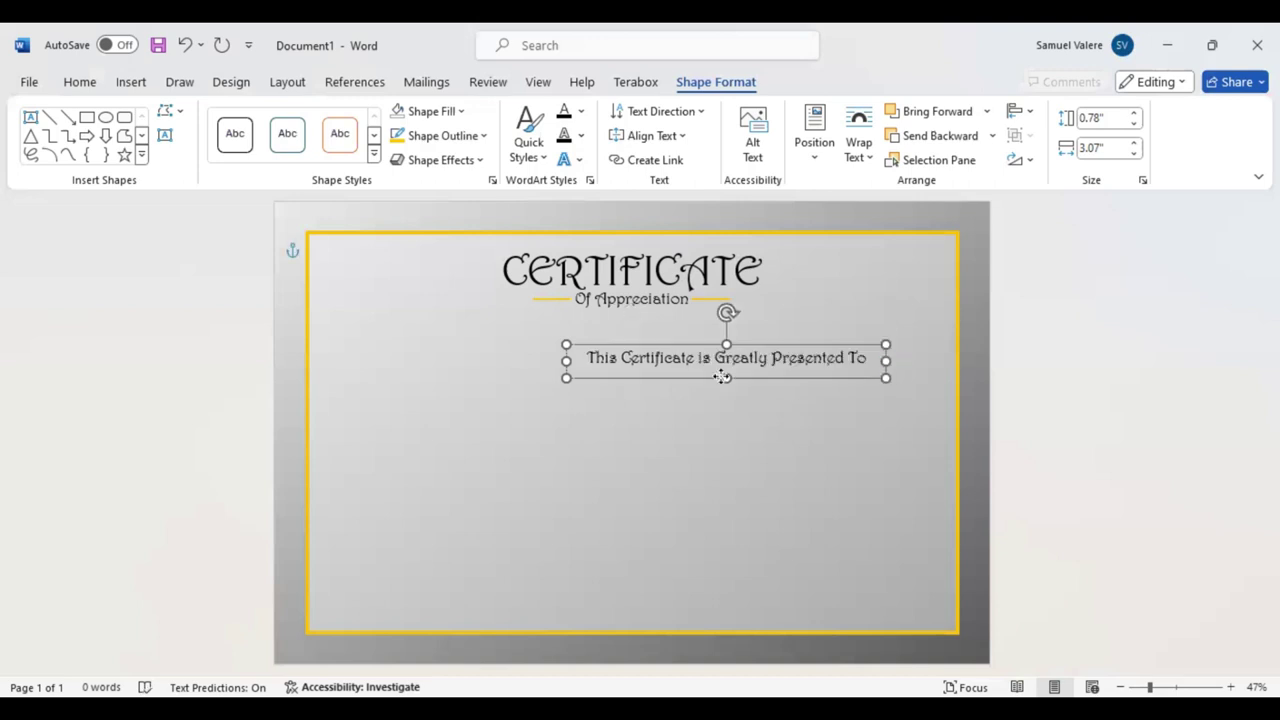
pyautogui.moveTo(723, 376); pyautogui.dragTo(634, 374)
pyautogui.doubleClick(650, 366)
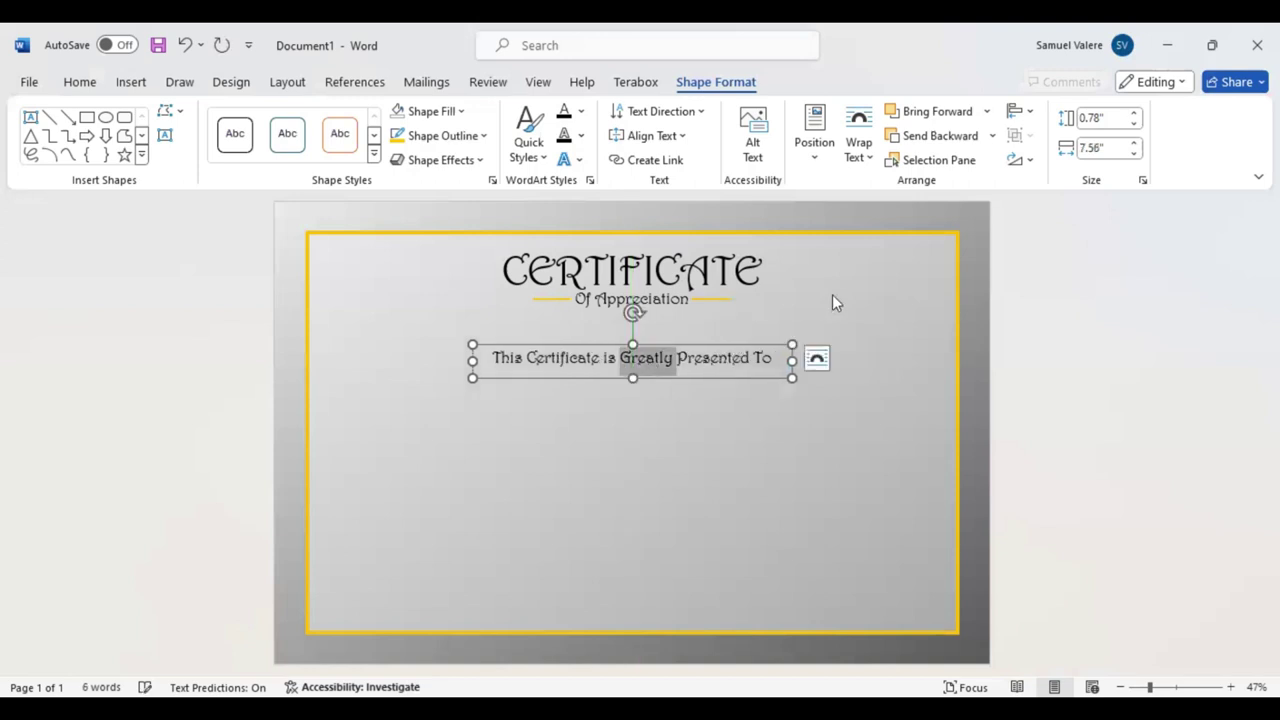
pyautogui.hotkey('ctrl', 'a')
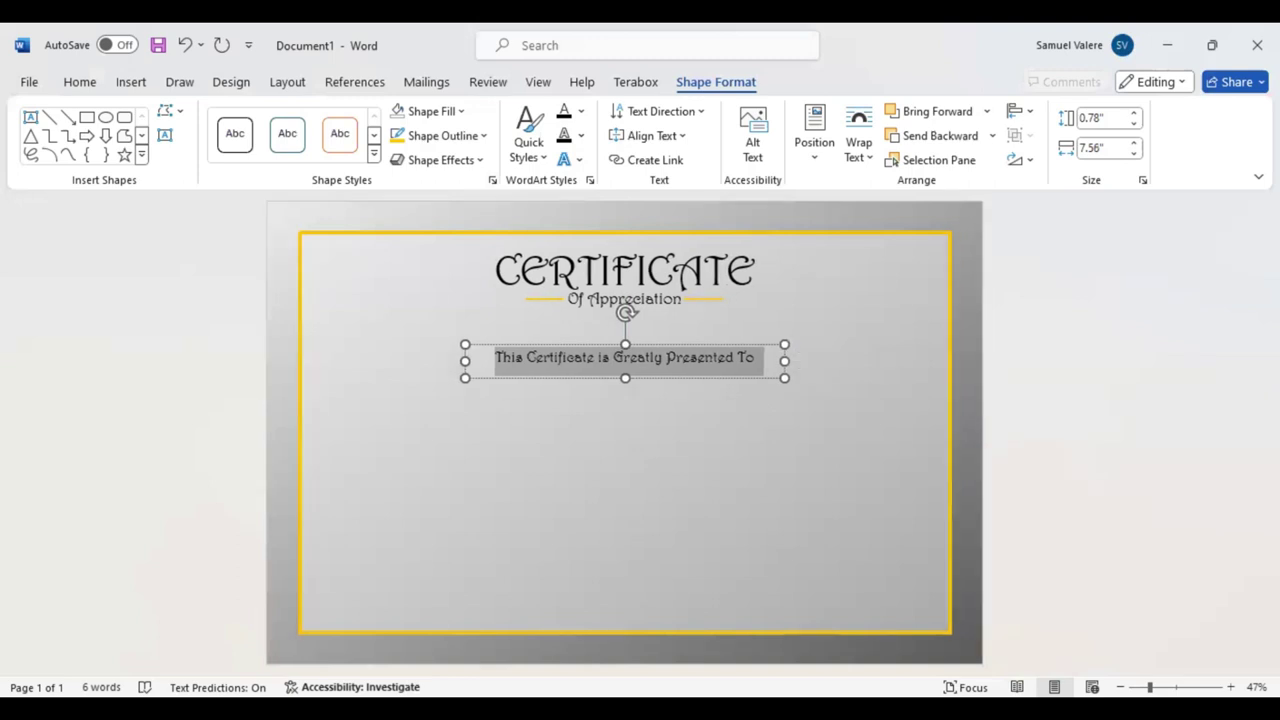
pyautogui.click(80, 84)
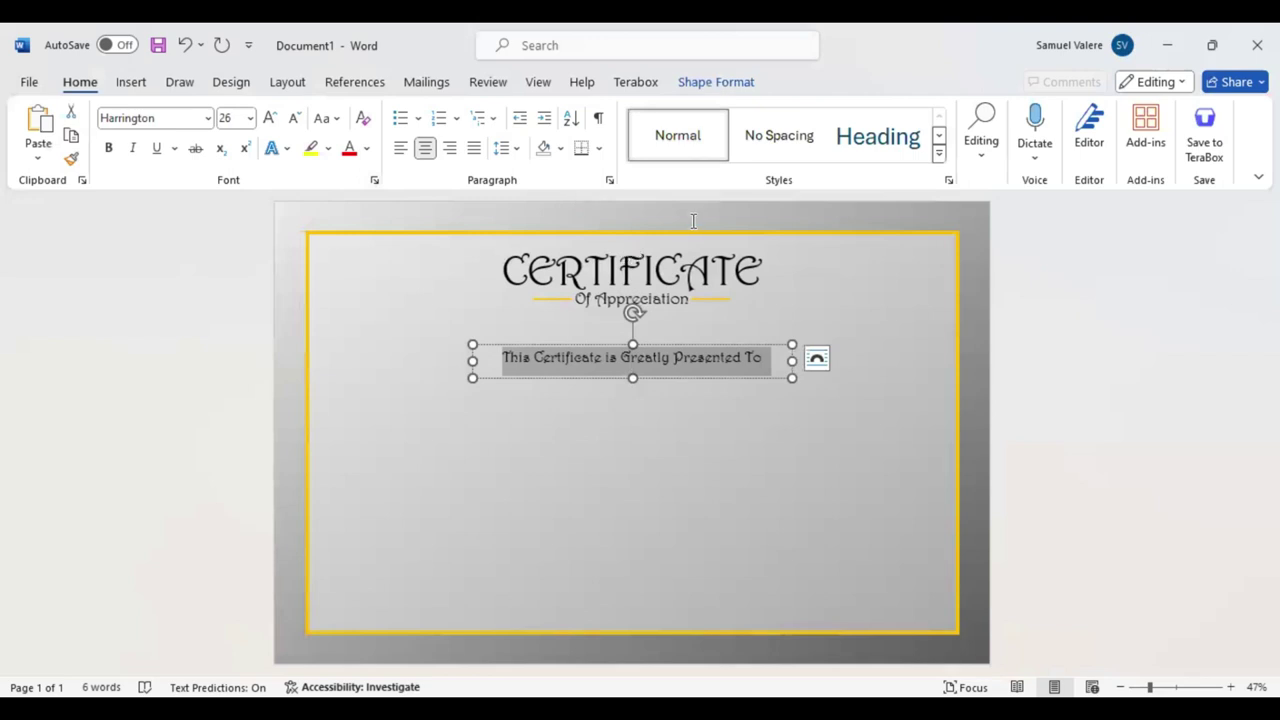
# Expand the sentence's character spacing by 6 pt
pyautogui.hotkey('ctrl', 'd')
pyautogui.press('BackSpace')
pyautogui.write('6')
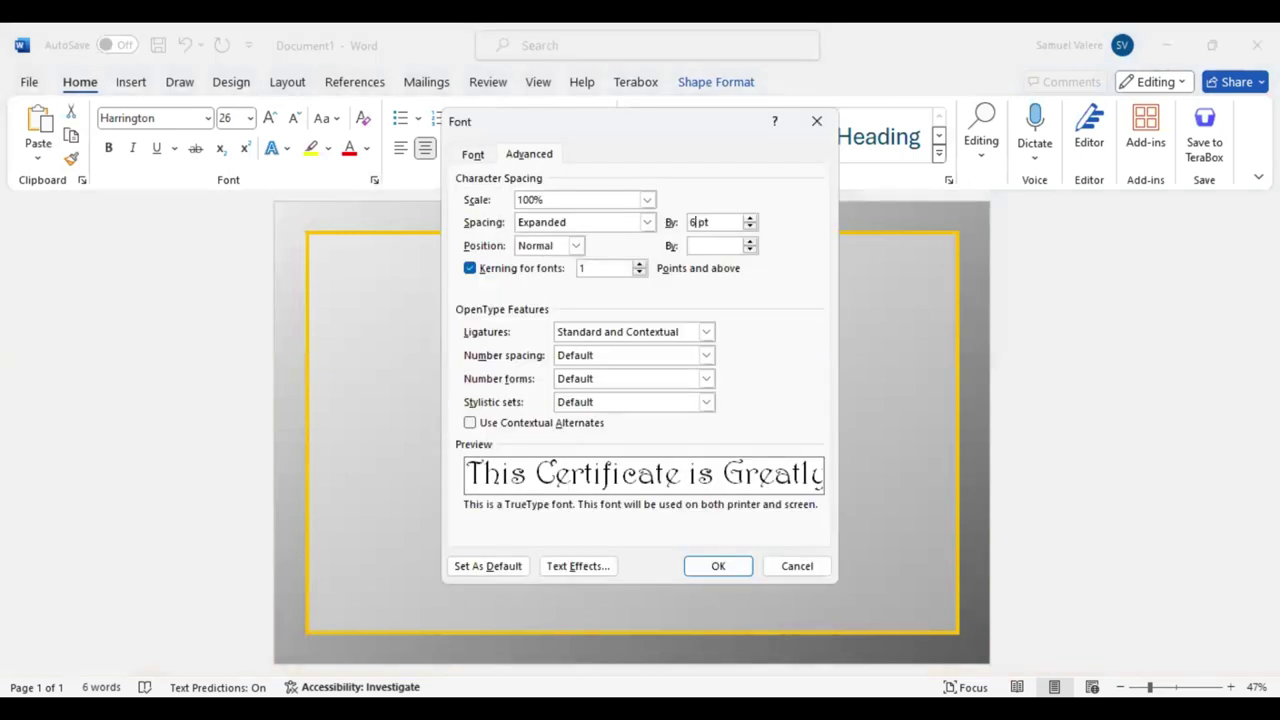
pyautogui.press('Return')
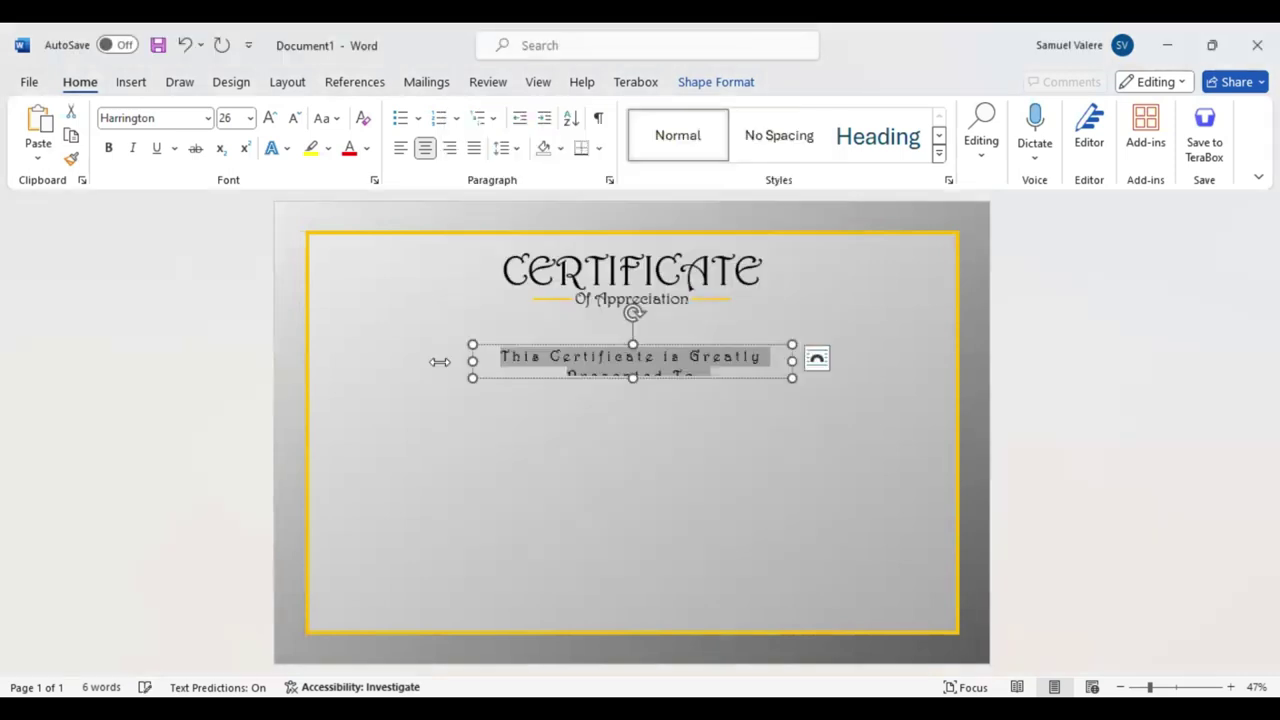
pyautogui.click(386, 360)
# Widen the sentence box so the spaced line fits, and recentre it on the page
pyautogui.moveTo(386, 360); pyautogui.dragTo(364, 360)
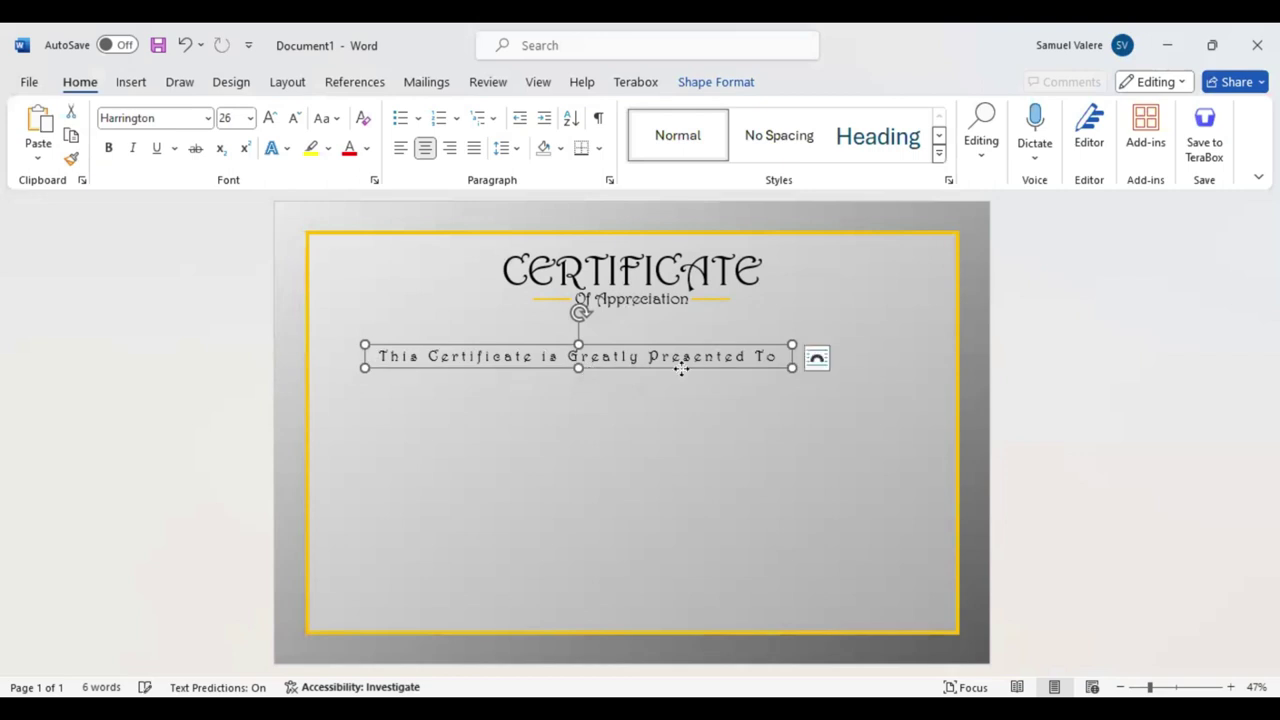
pyautogui.moveTo(644, 366); pyautogui.dragTo(634, 366)
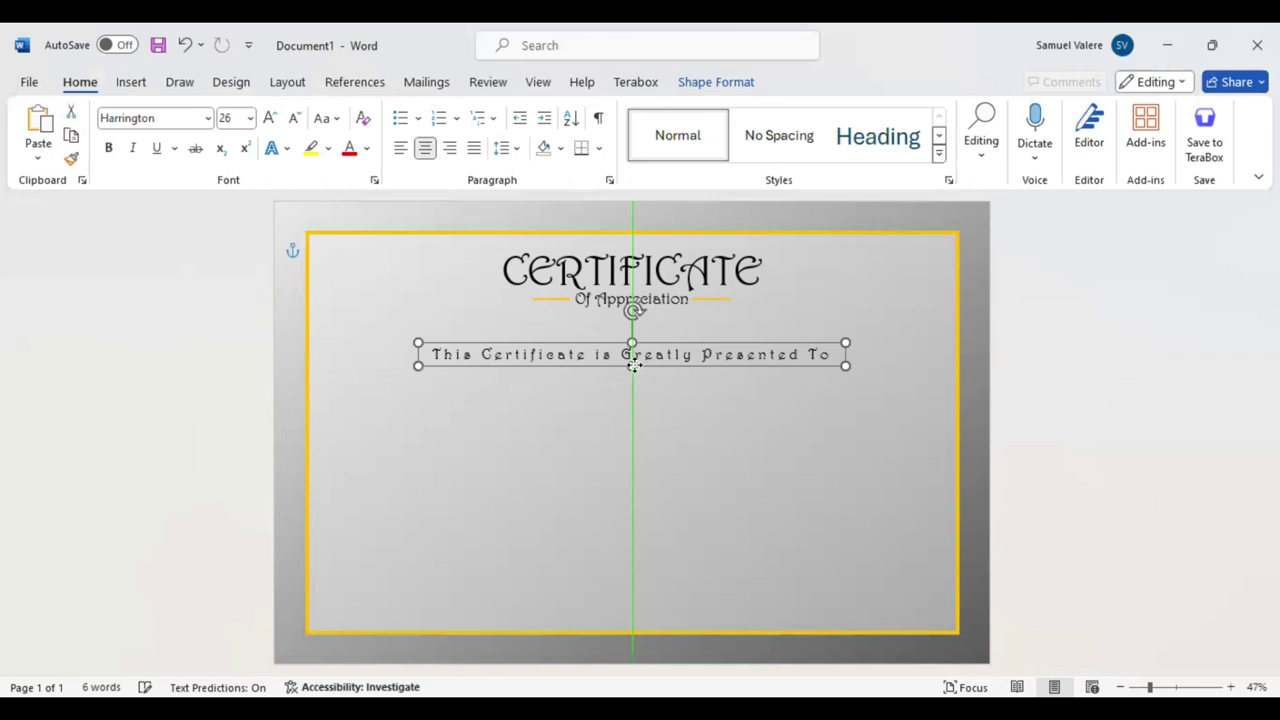
pyautogui.moveTo(634, 366); pyautogui.dragTo(634, 364)
pyautogui.press('Tab')
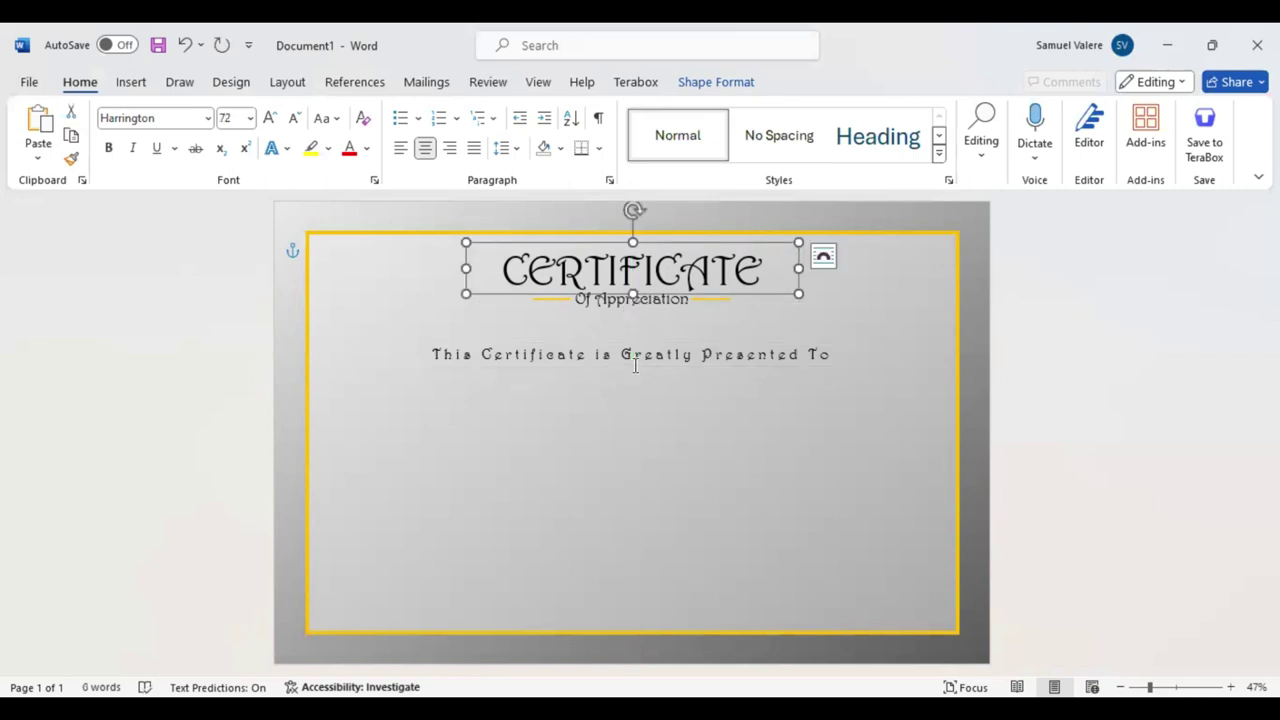
# Copy the CERTIFICATE heading box below the sentence line and retype it as 'Name Surname'
pyautogui.moveTo(727, 298); pyautogui.dragTo(717, 420)
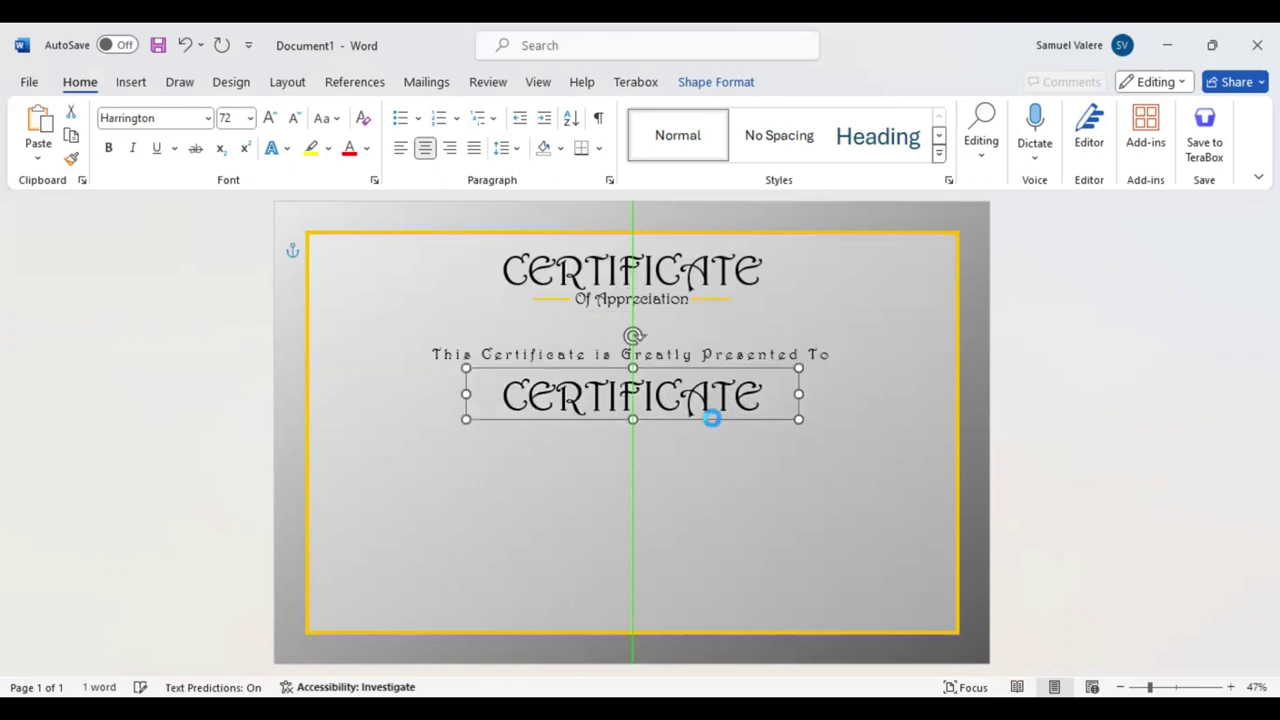
pyautogui.doubleClick(657, 404)
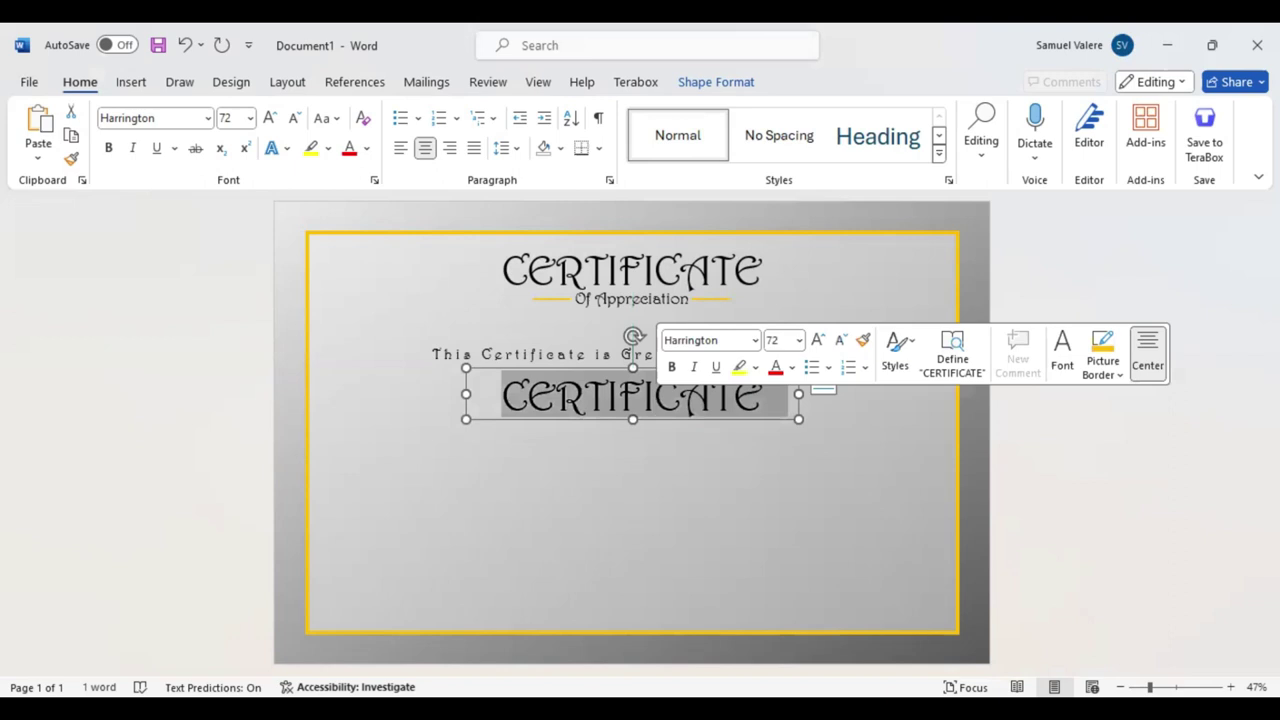
pyautogui.write('Name ')
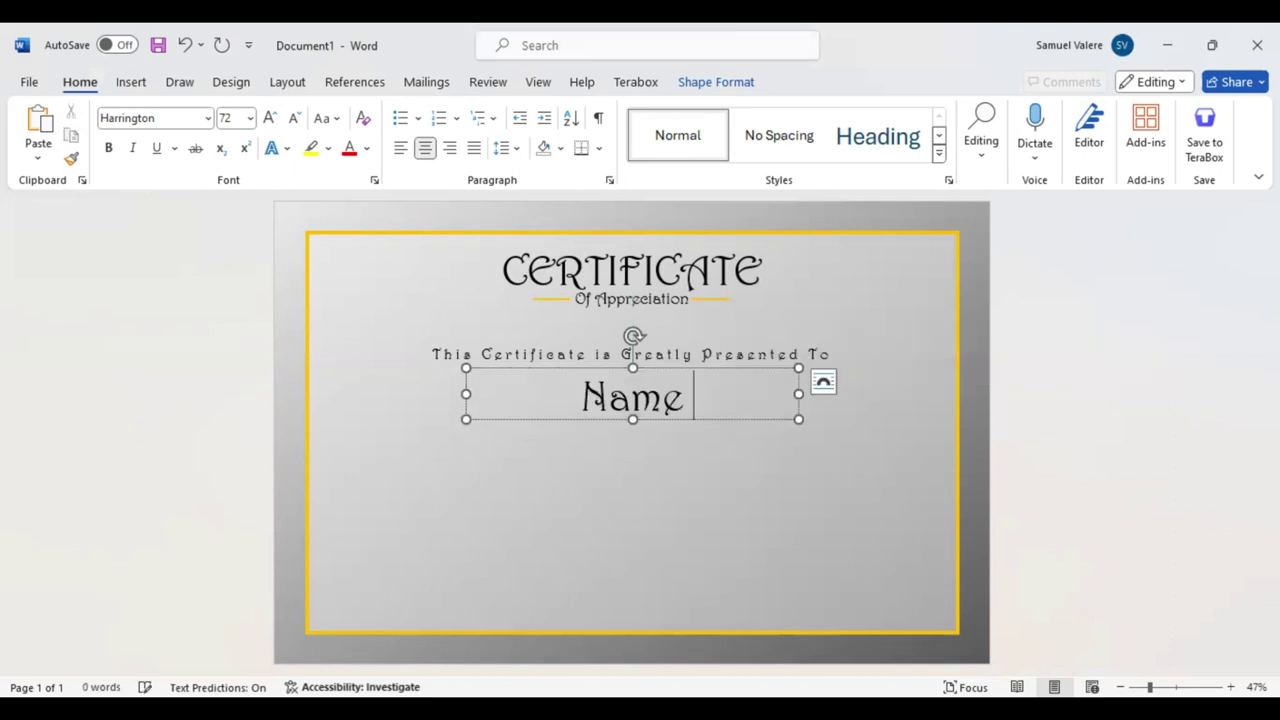
pyautogui.write('Surname')
pyautogui.hotkey('ctrl', 'shift', 'Left')
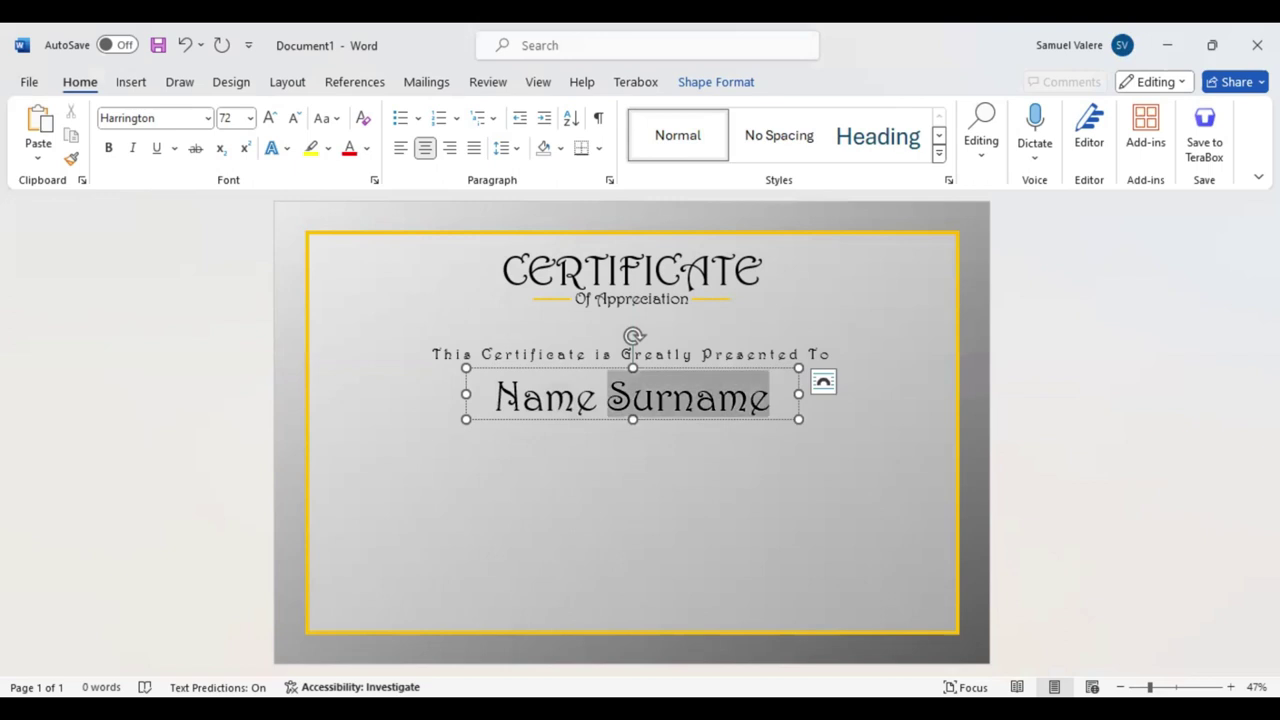
# Enlarge 'Name Surname' to 90-pt Harrington and recentre its box on the page
pyautogui.click(768, 341)
pyautogui.click(768, 341)
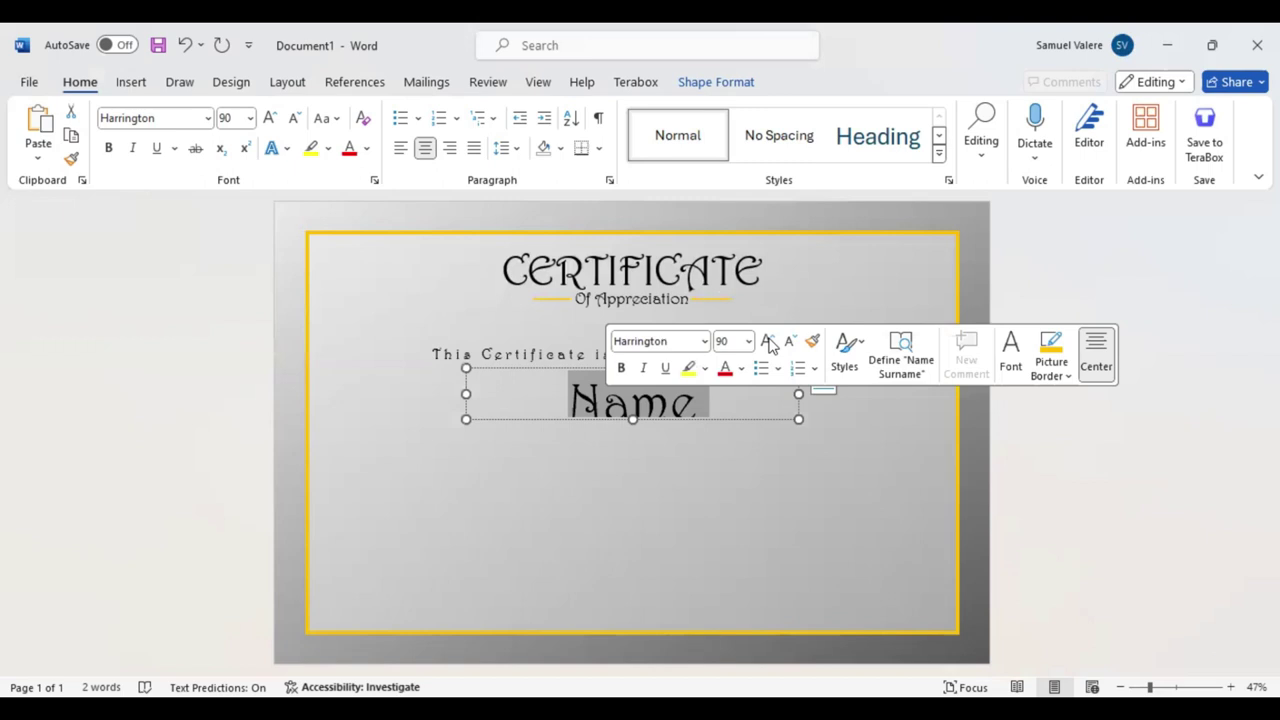
pyautogui.press('Escape')
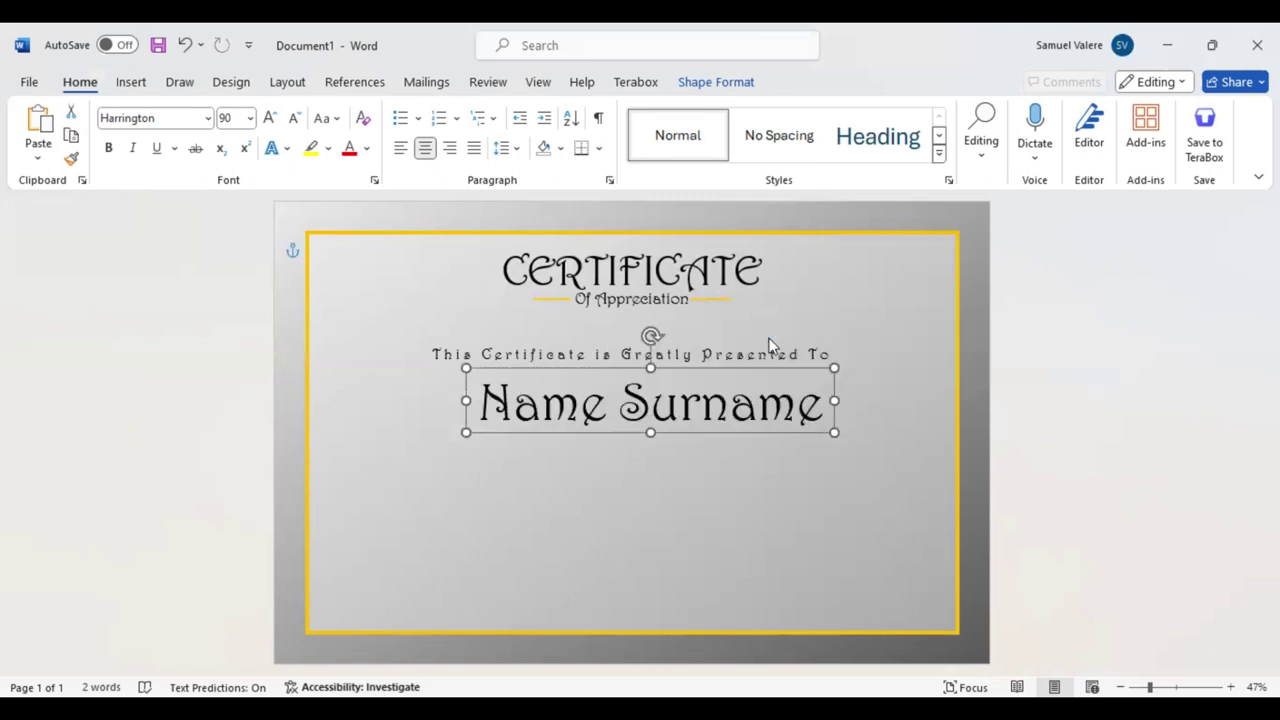
pyautogui.tripleClick(784, 378)
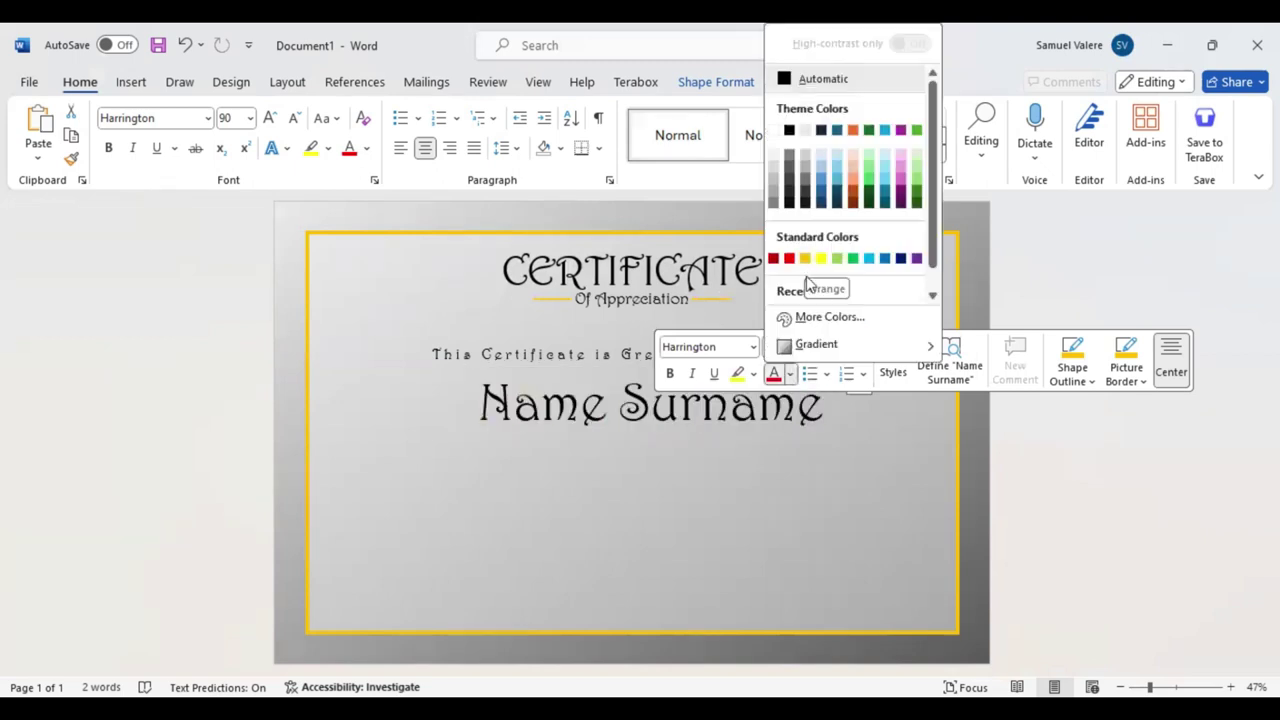
pyautogui.click(675, 435)
pyautogui.moveTo(658, 435); pyautogui.dragTo(640, 435)
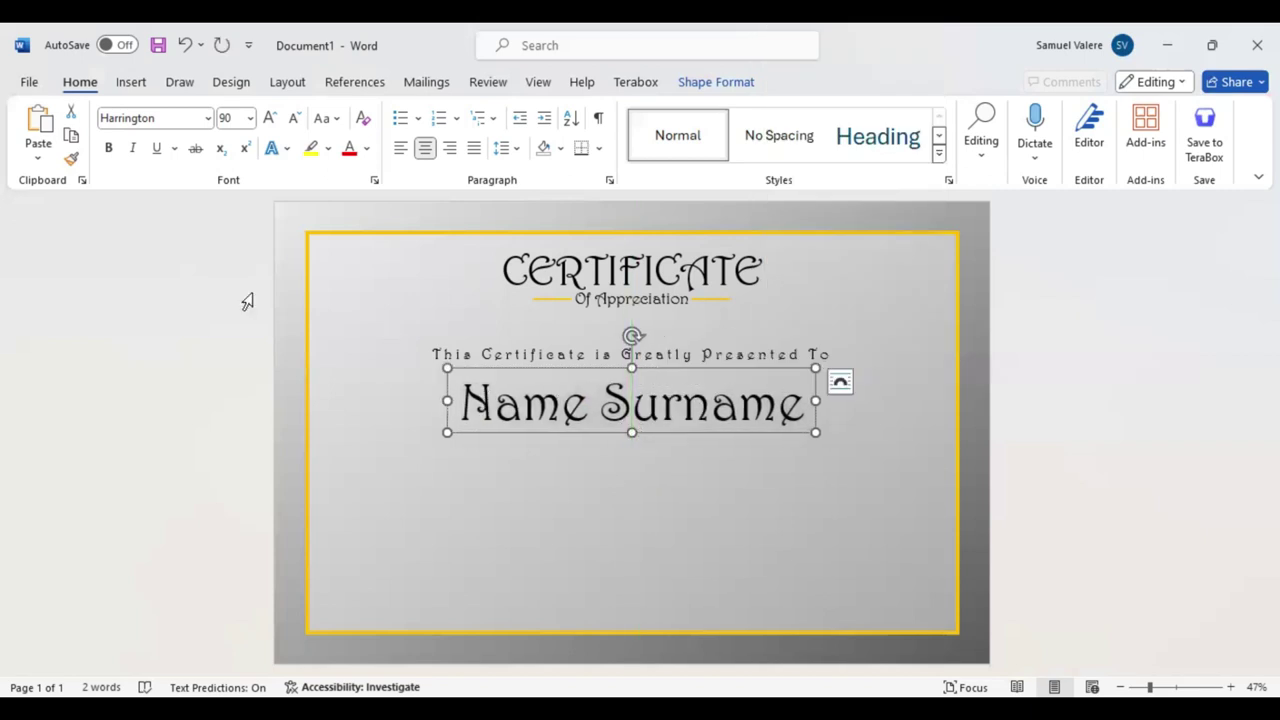
# Draw a text box below the name and paste the appreciation paragraph into it
pyautogui.click(131, 82)
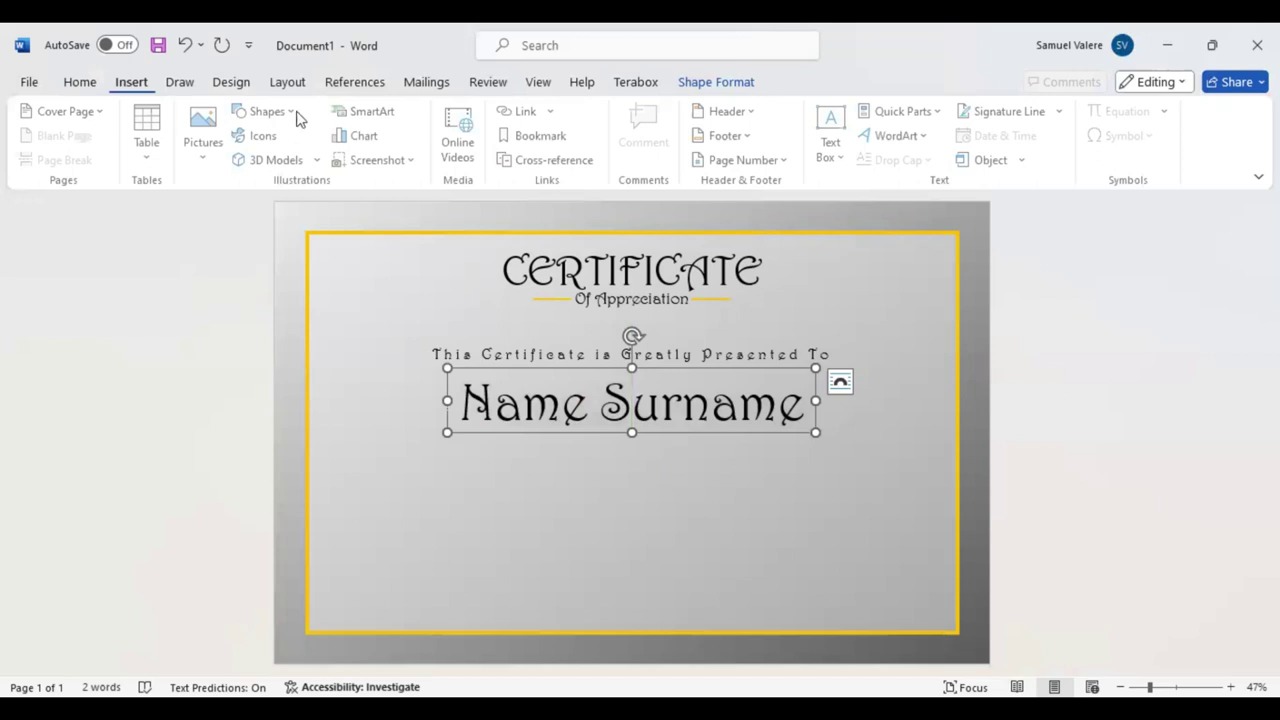
pyautogui.click(290, 112)
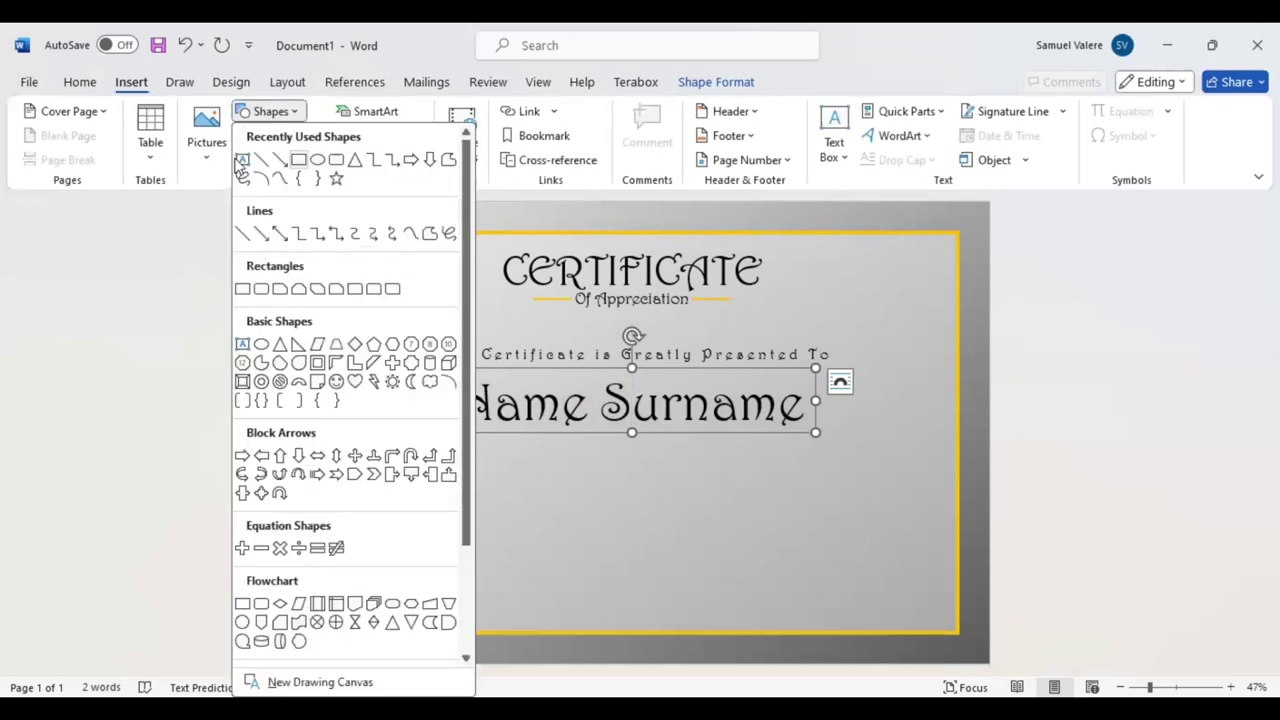
pyautogui.click(245, 162)
pyautogui.moveTo(492, 451); pyautogui.dragTo(752, 553)
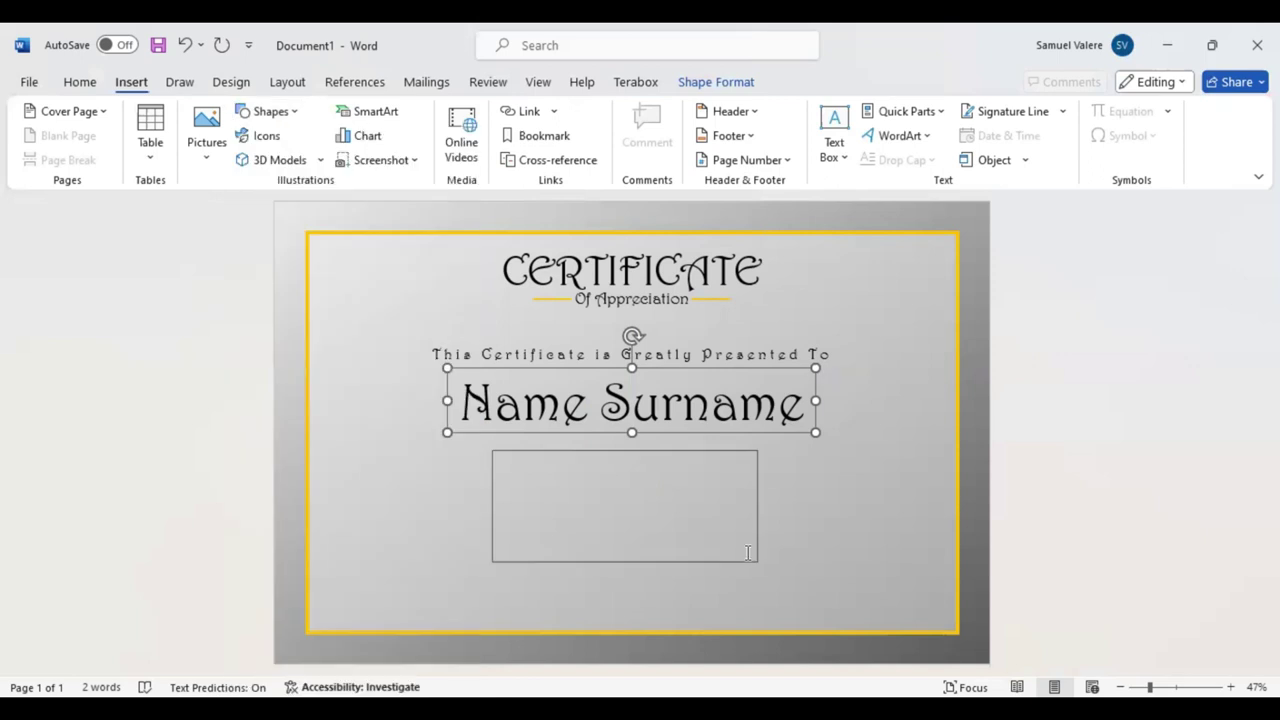
pyautogui.hotkey('ctrl', 'v')
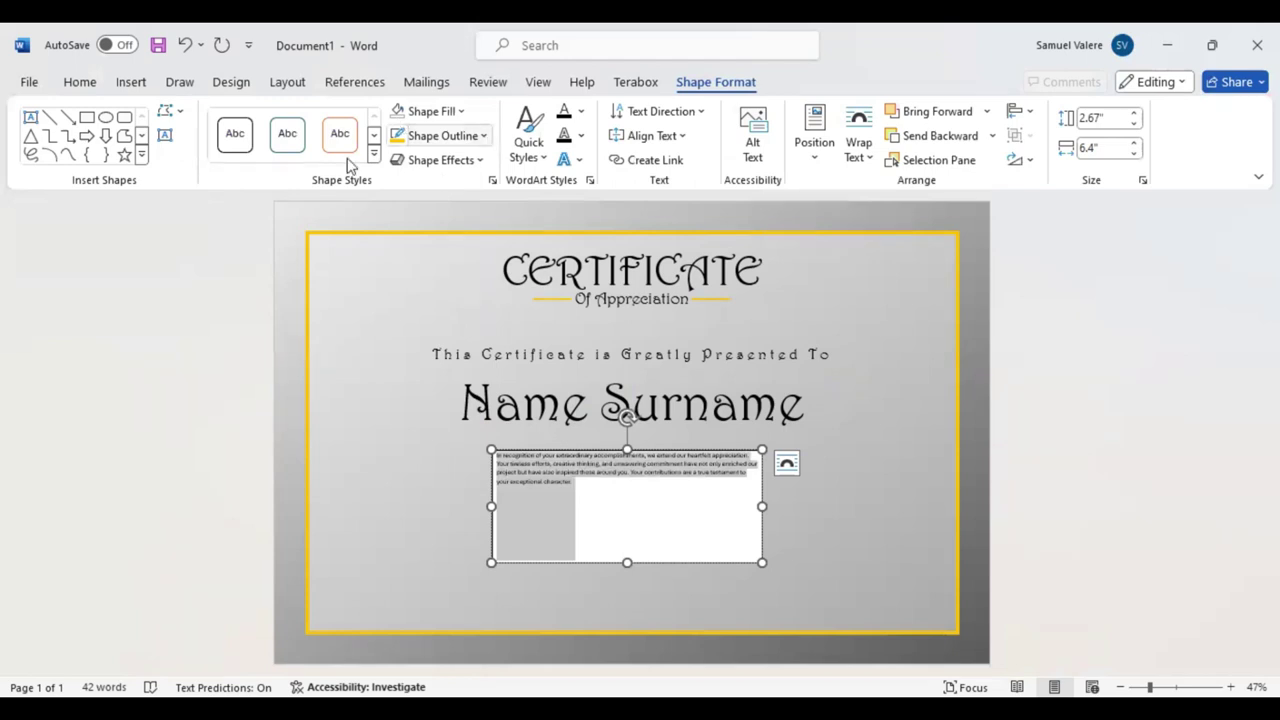
# Centre the paragraph and set it to 22-pt Arial
pyautogui.click(94, 81)
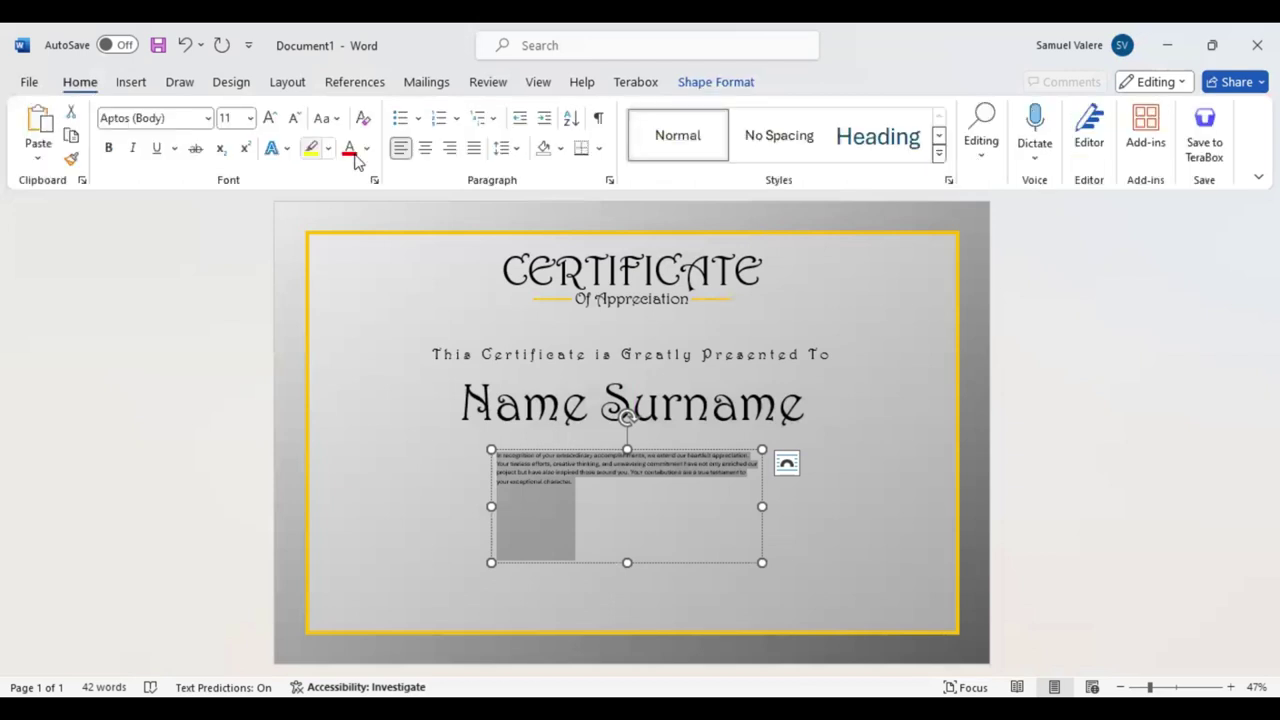
pyautogui.click(167, 117)
pyautogui.hotkey('ctrl', 'e')
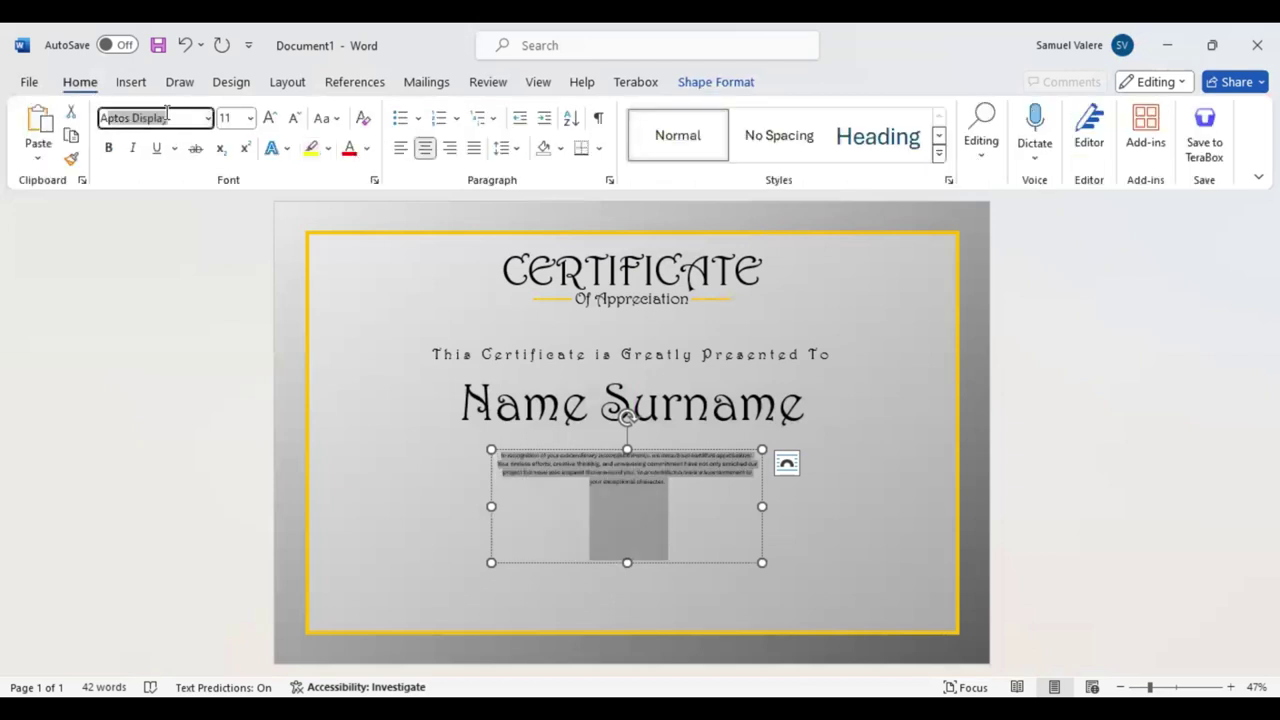
pyautogui.write('Arial')
pyautogui.press('Return')
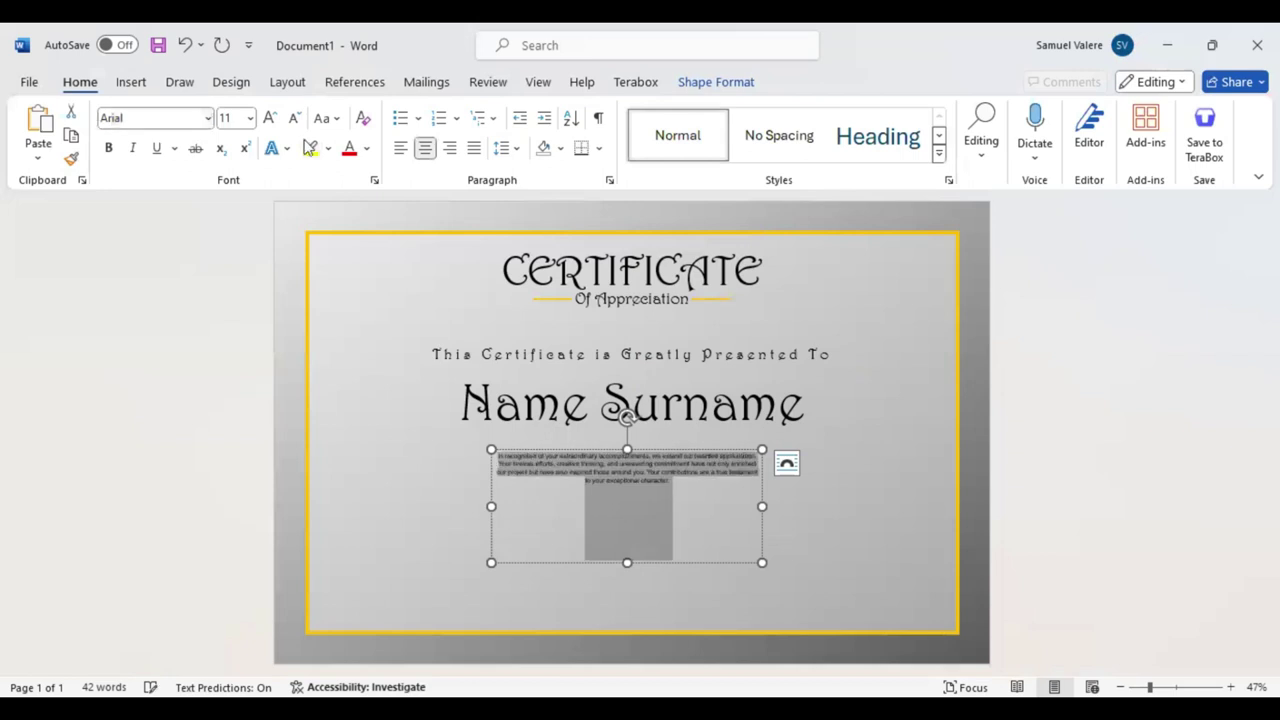
pyautogui.click(270, 117)
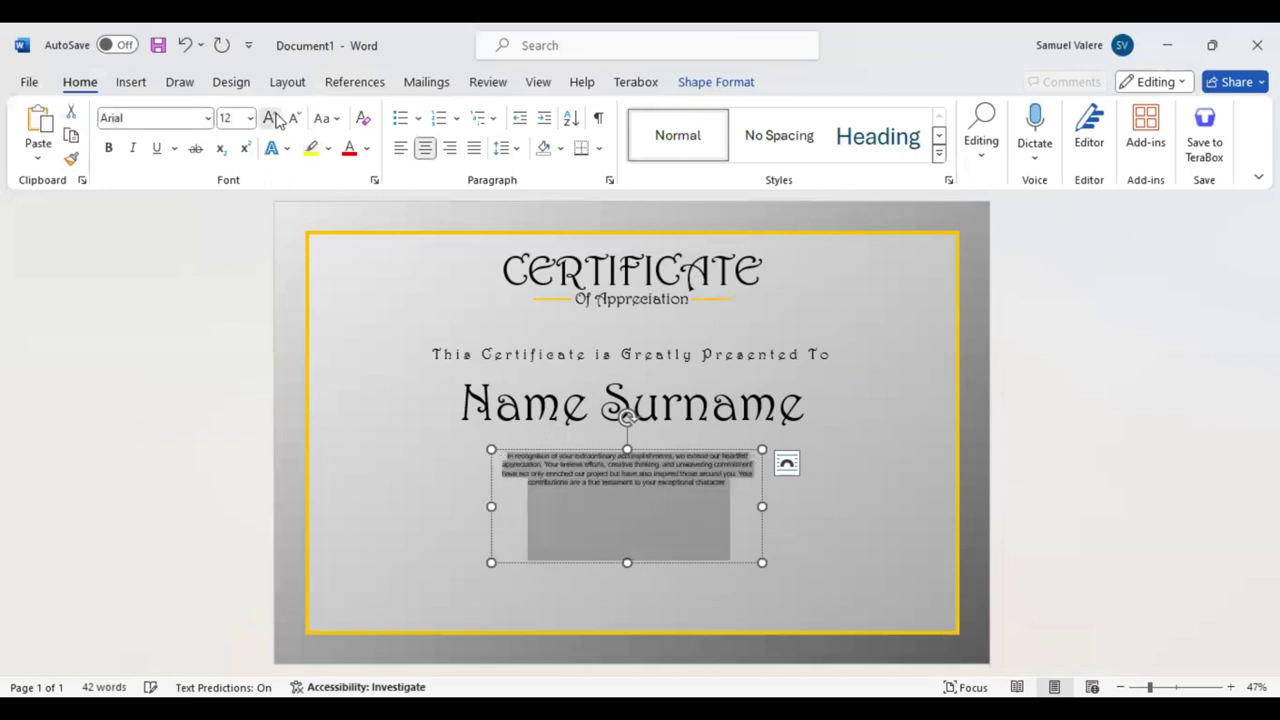
pyautogui.click(272, 118)
pyautogui.click(272, 118)
pyautogui.click(272, 118)
pyautogui.click(272, 118)
pyautogui.click(272, 118)
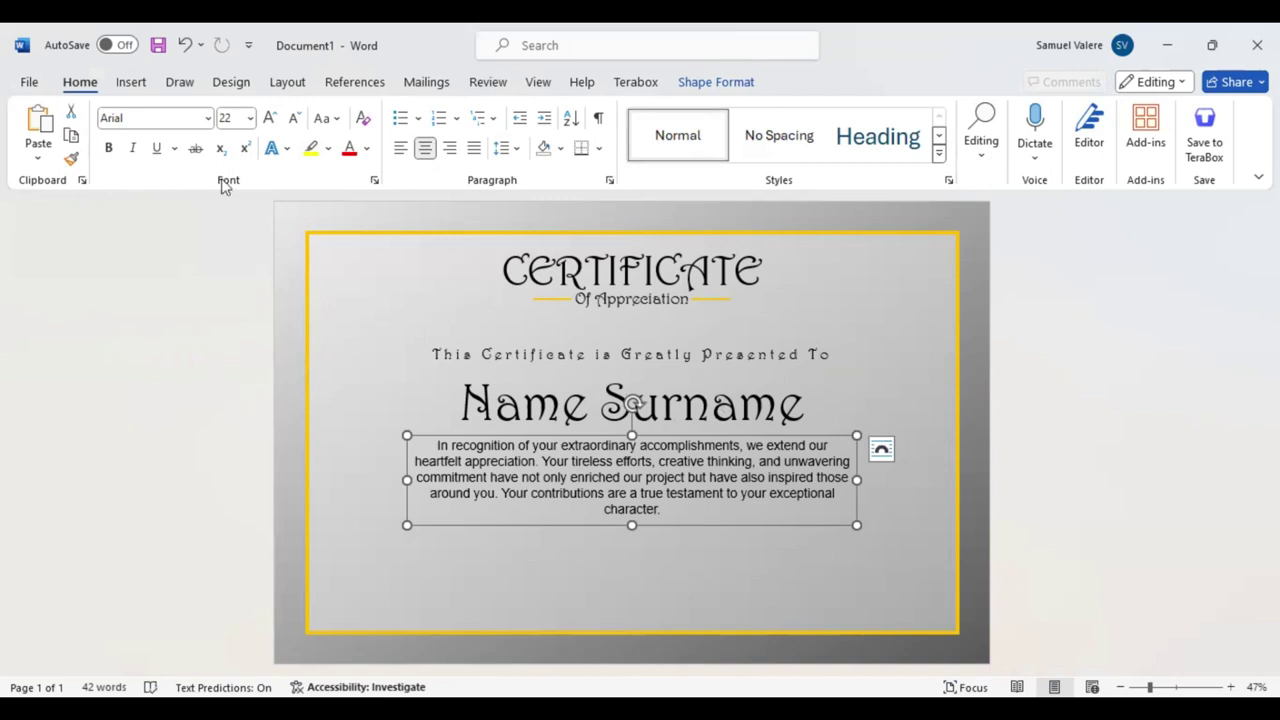
pyautogui.click(131, 84)
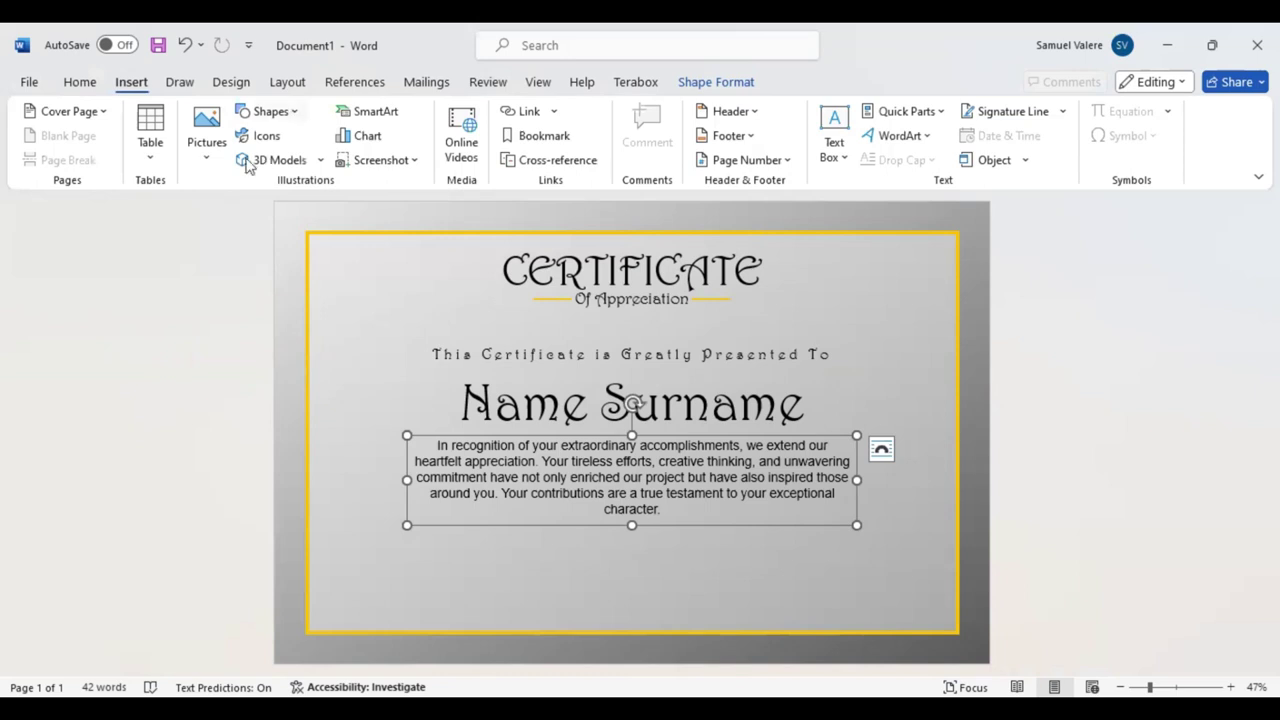
# Draw a small no-fill text box near the bottom left and type 'Signature' in it
pyautogui.moveTo(394, 604); pyautogui.dragTo(476, 622)
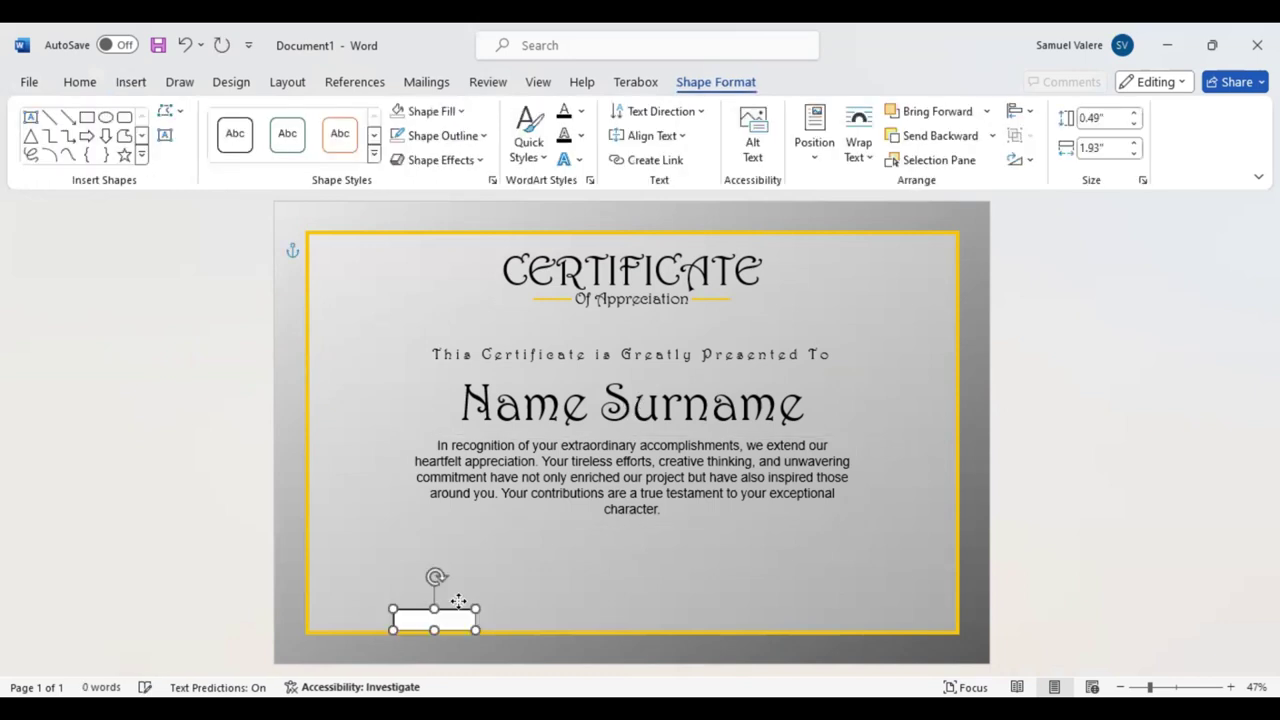
pyautogui.moveTo(452, 581); pyautogui.dragTo(456, 588)
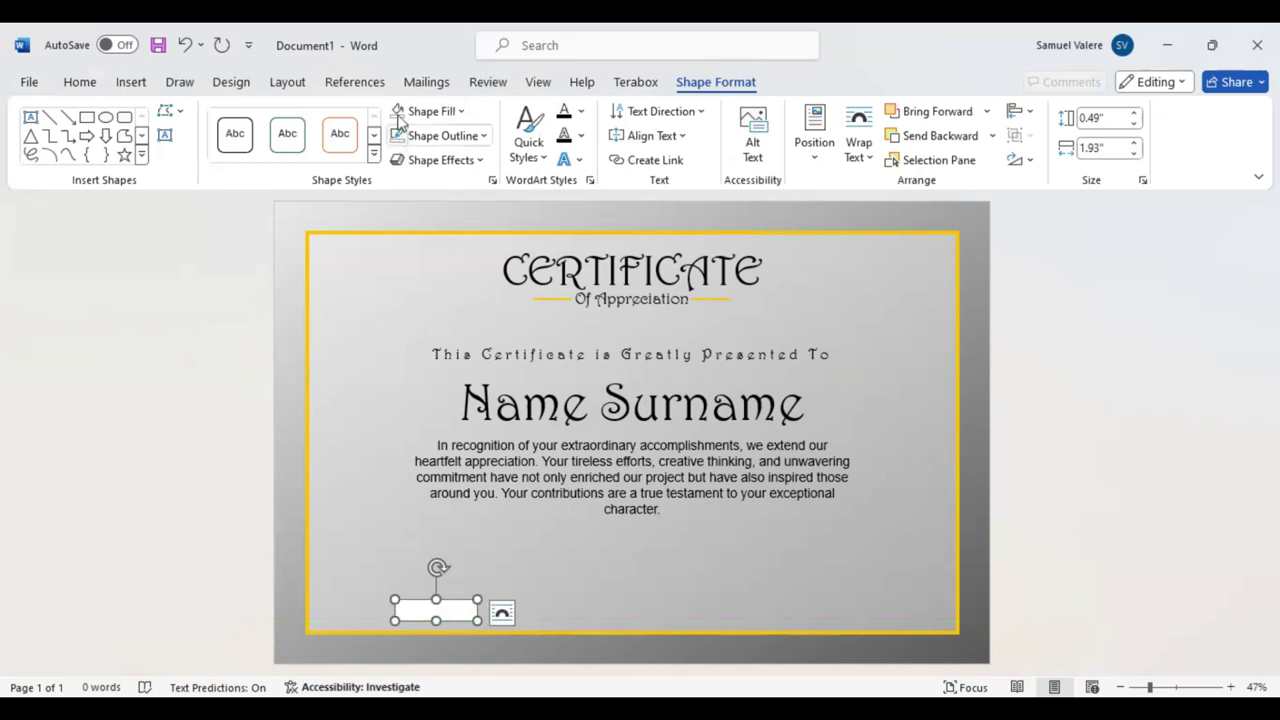
pyautogui.click(399, 114)
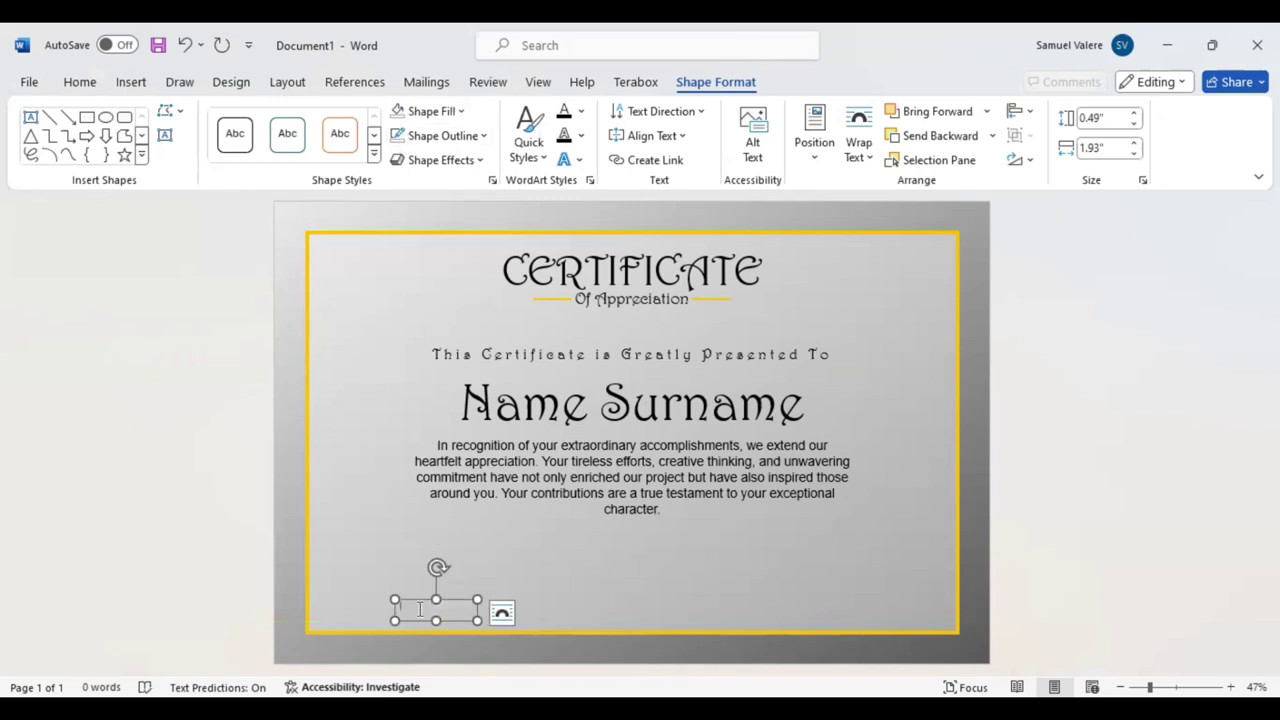
pyautogui.write('D')
pyautogui.write('nature')
pyautogui.doubleClick(412, 606)
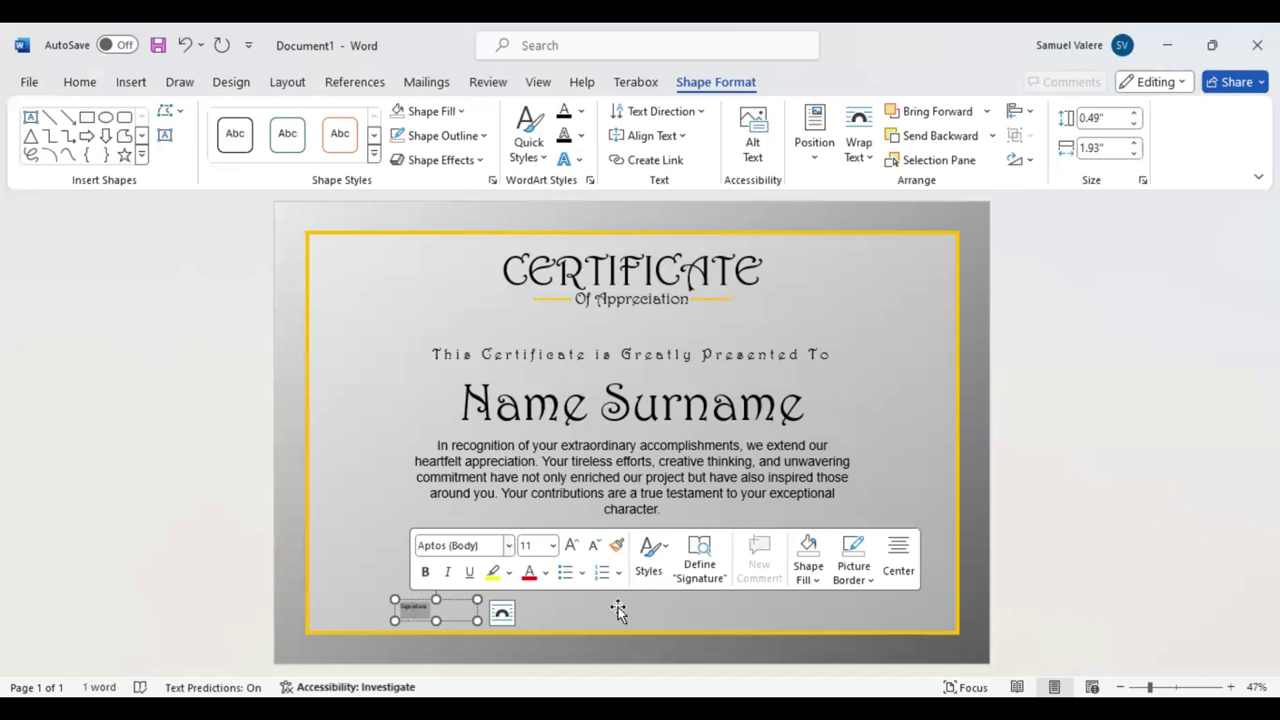
# Set 'Signature' to 18-pt Harrington and place a copy at the bottom right
pyautogui.click(572, 546)
pyautogui.click(572, 546)
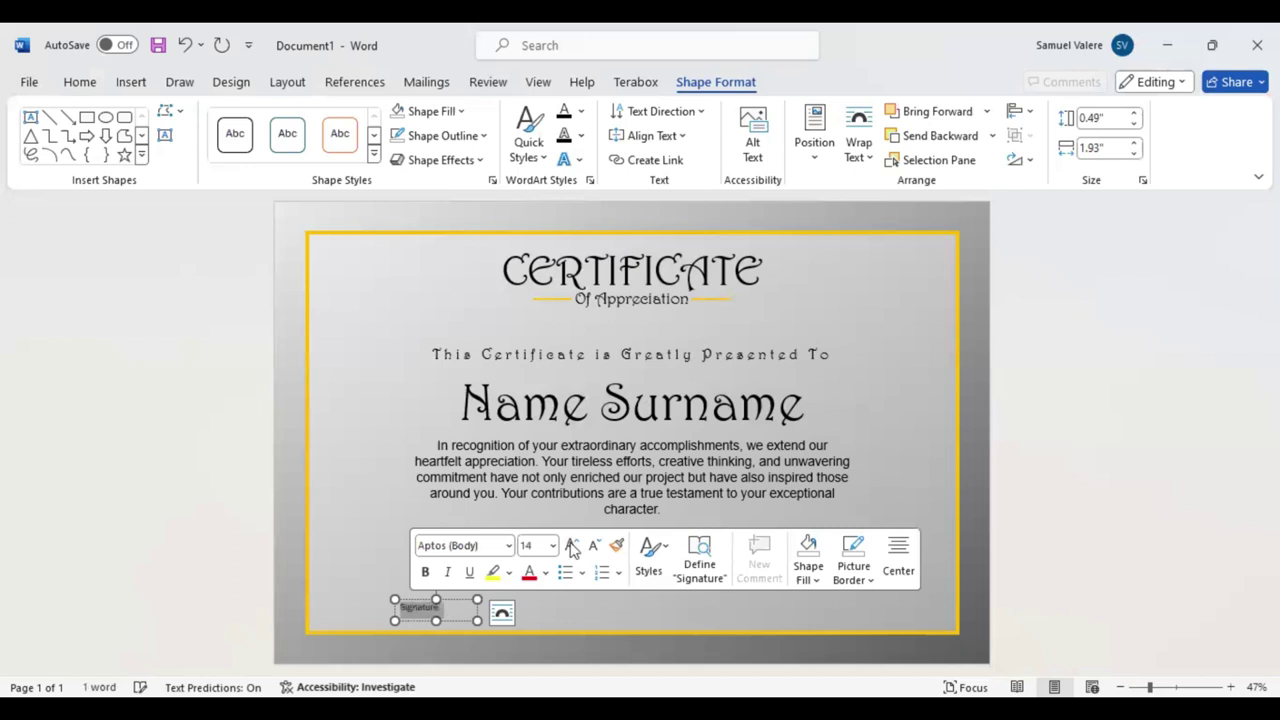
pyautogui.click(80, 84)
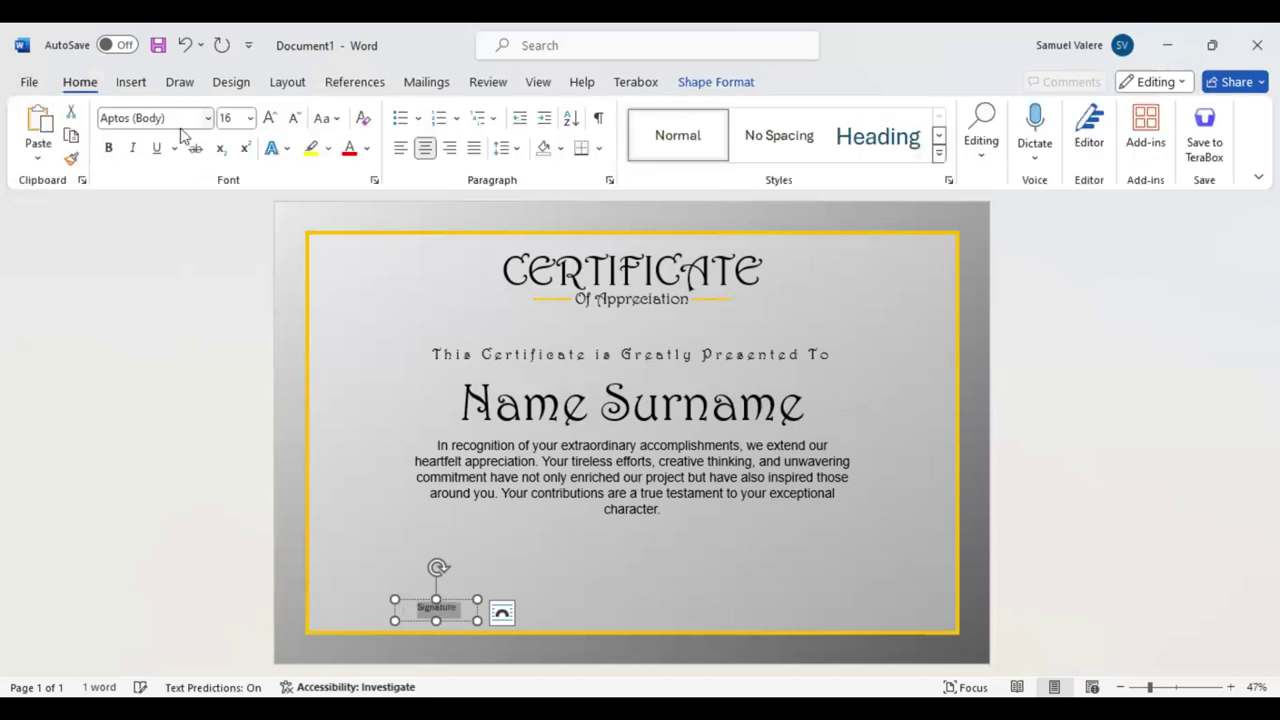
pyautogui.click(178, 118)
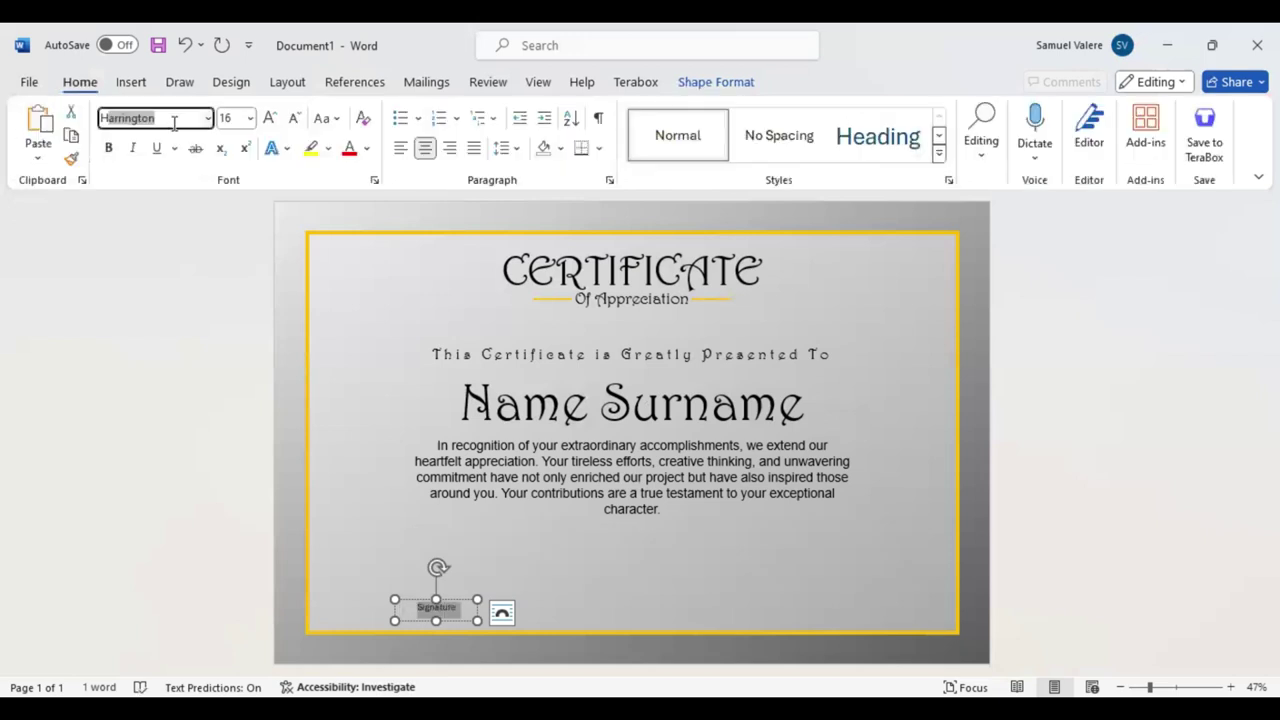
pyautogui.write('Harrington')
pyautogui.press('Return')
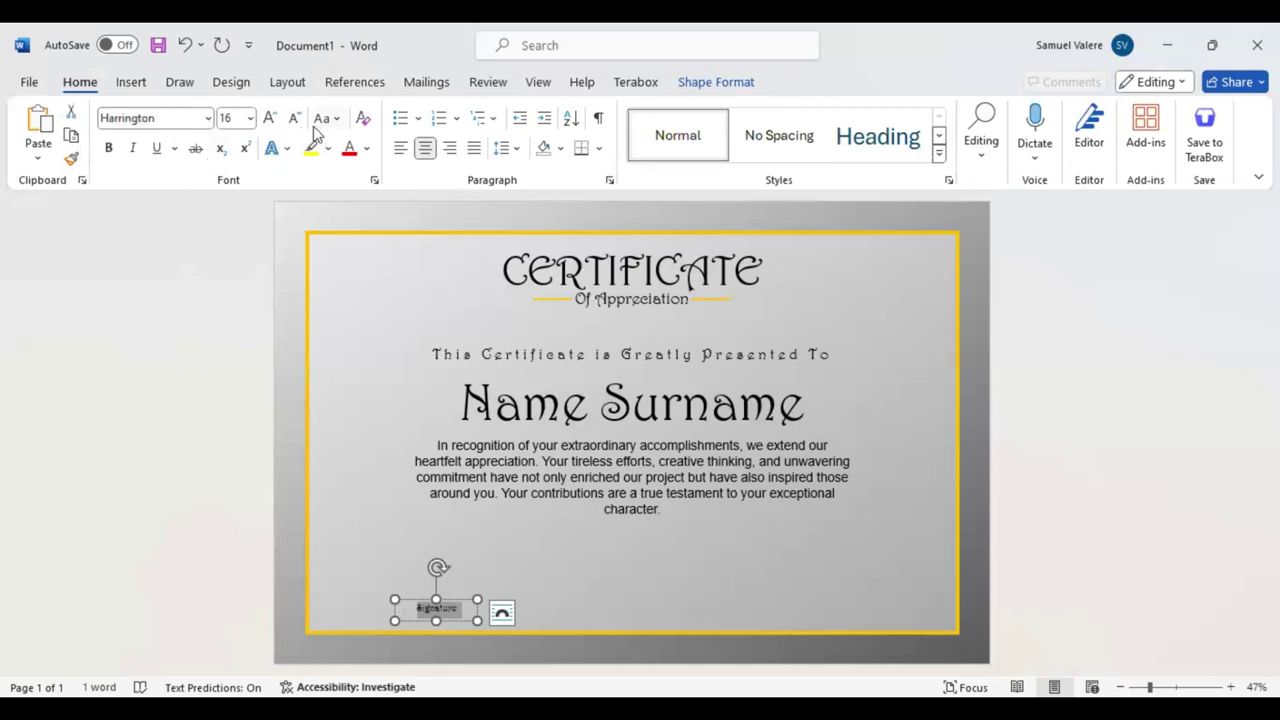
pyautogui.click(270, 120)
pyautogui.click(455, 600)
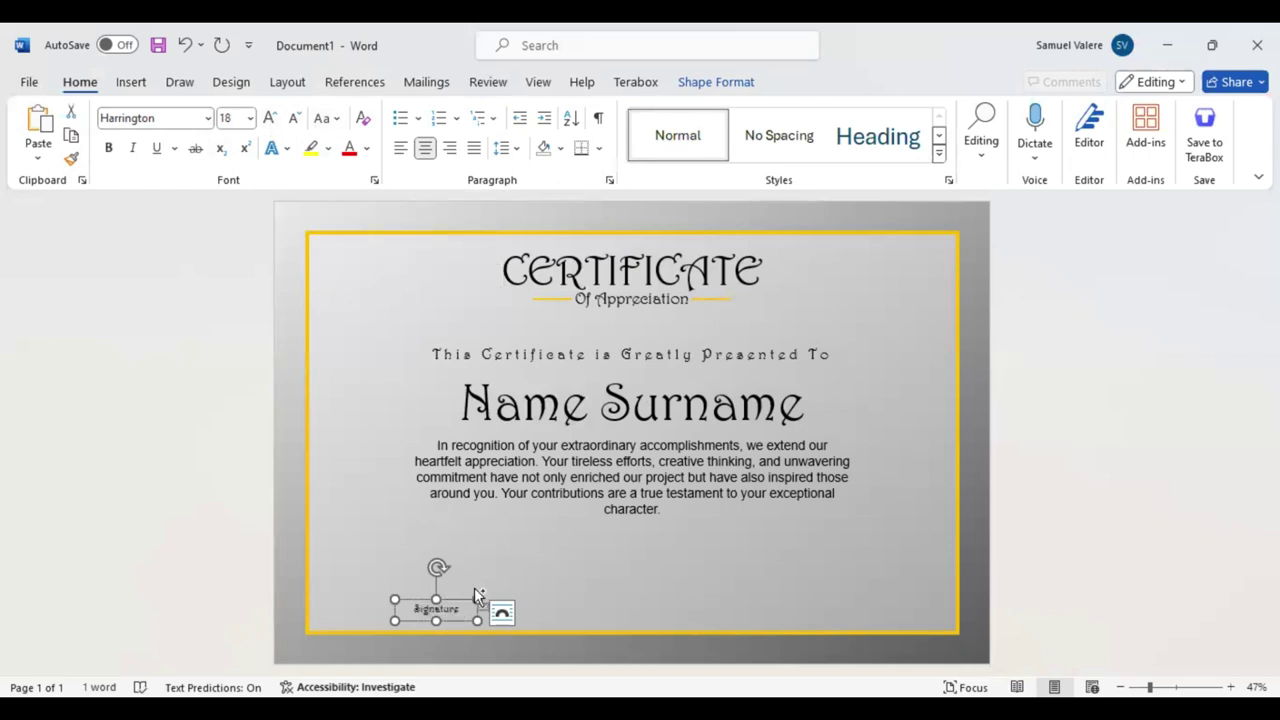
pyautogui.moveTo(464, 600)
pyautogui.mouseDown()
pyautogui.moveTo(843, 596)
pyautogui.moveTo(831, 597)
pyautogui.mouseUp()
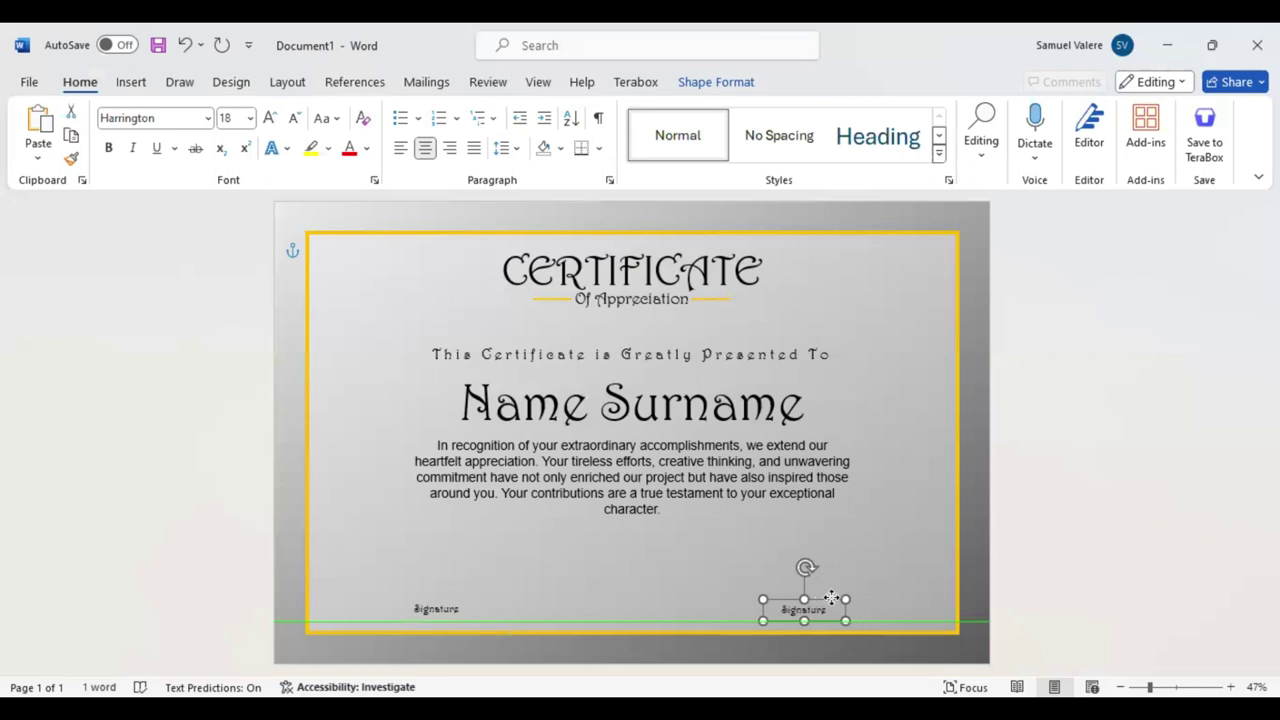
# Shift both Signature labels slightly right and start a line above the left label
pyautogui.keyDown('shift'); pyautogui.click(456, 605); pyautogui.keyUp('shift')
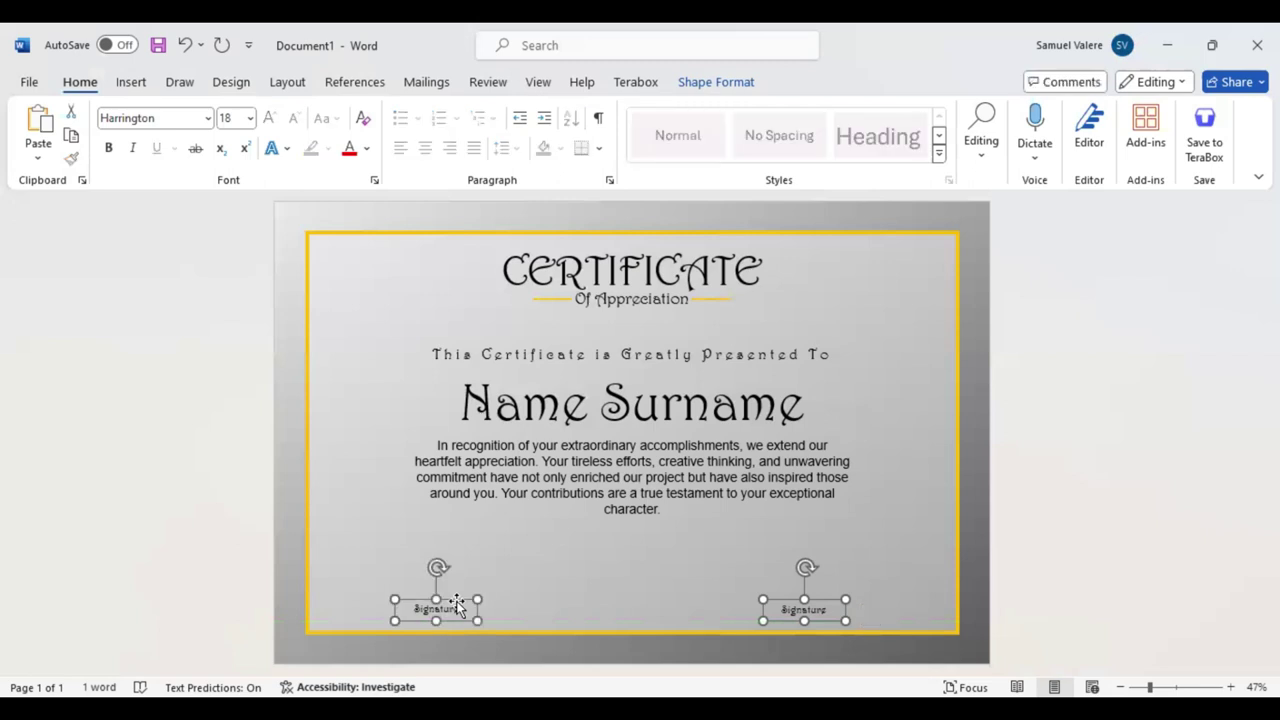
pyautogui.moveTo(456, 603); pyautogui.dragTo(468, 603)
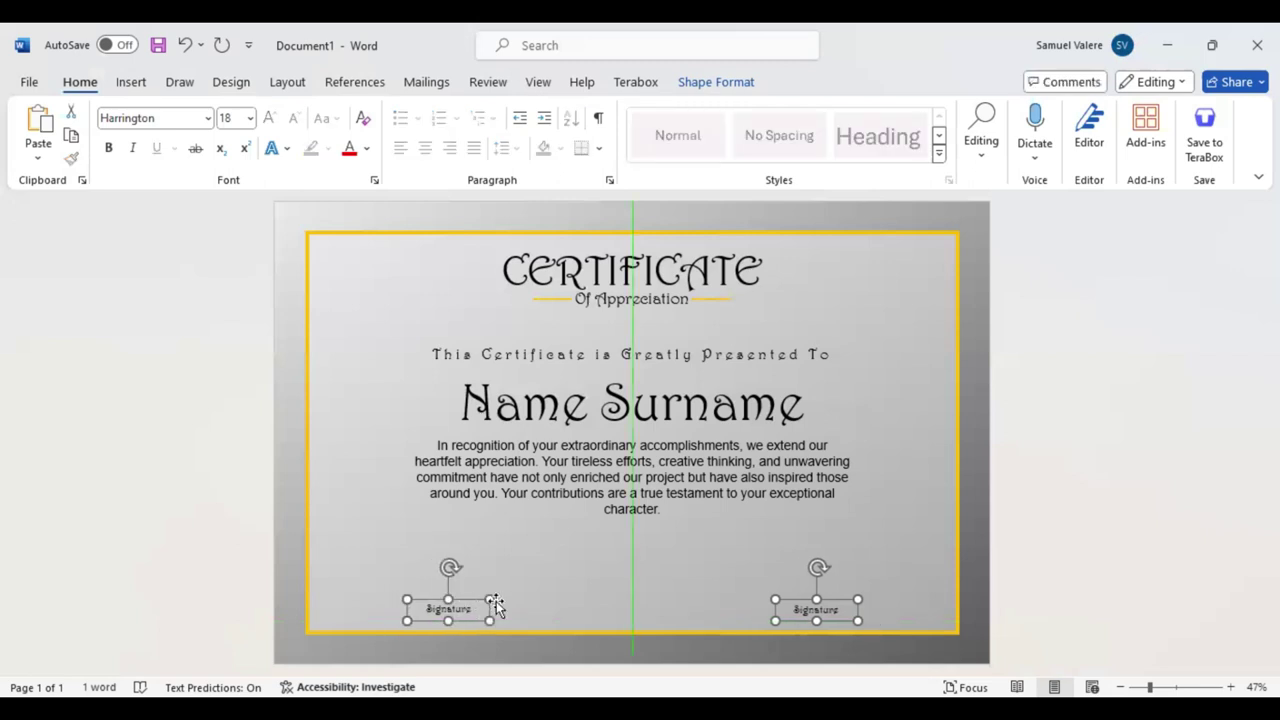
pyautogui.click(134, 84)
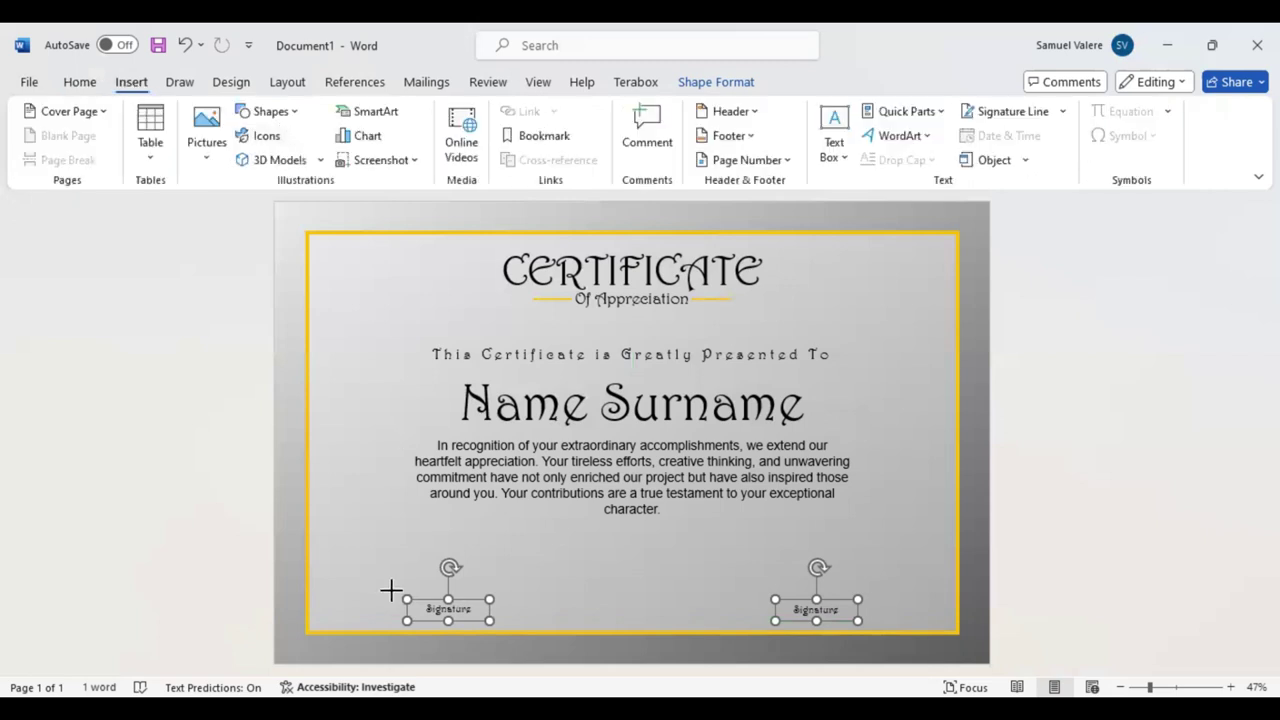
pyautogui.moveTo(381, 593); pyautogui.dragTo(520, 593)
# Finish the signing line and position it just above the left Signature label
pyautogui.moveTo(520, 592); pyautogui.dragTo(515, 596)
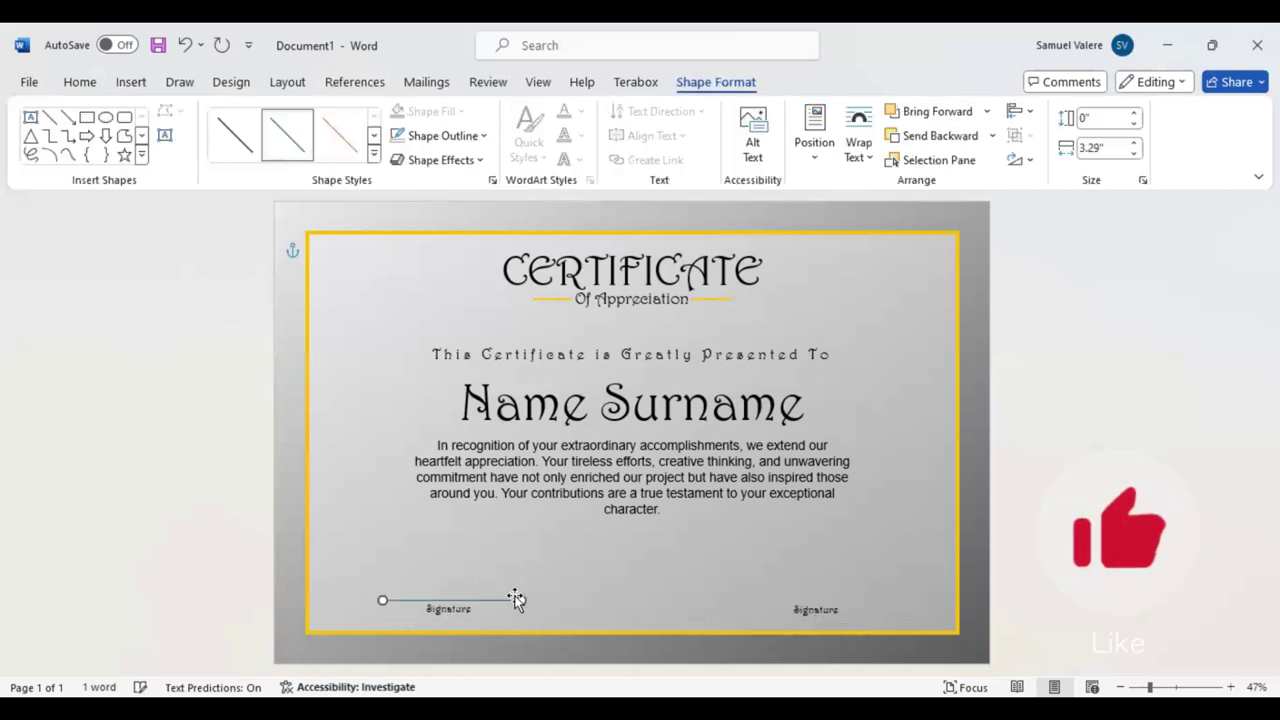
pyautogui.moveTo(516, 598); pyautogui.dragTo(513, 599)
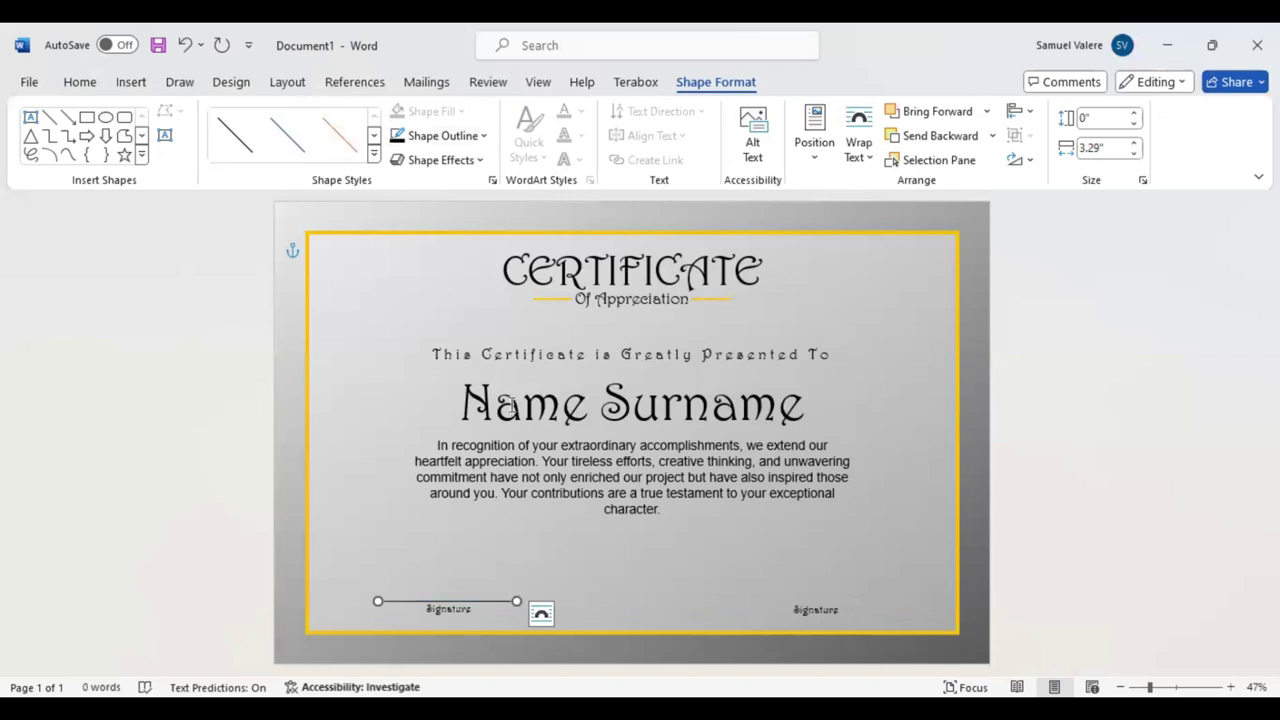
pyautogui.press('Right')
pyautogui.press('Down')
pyautogui.press('Up')
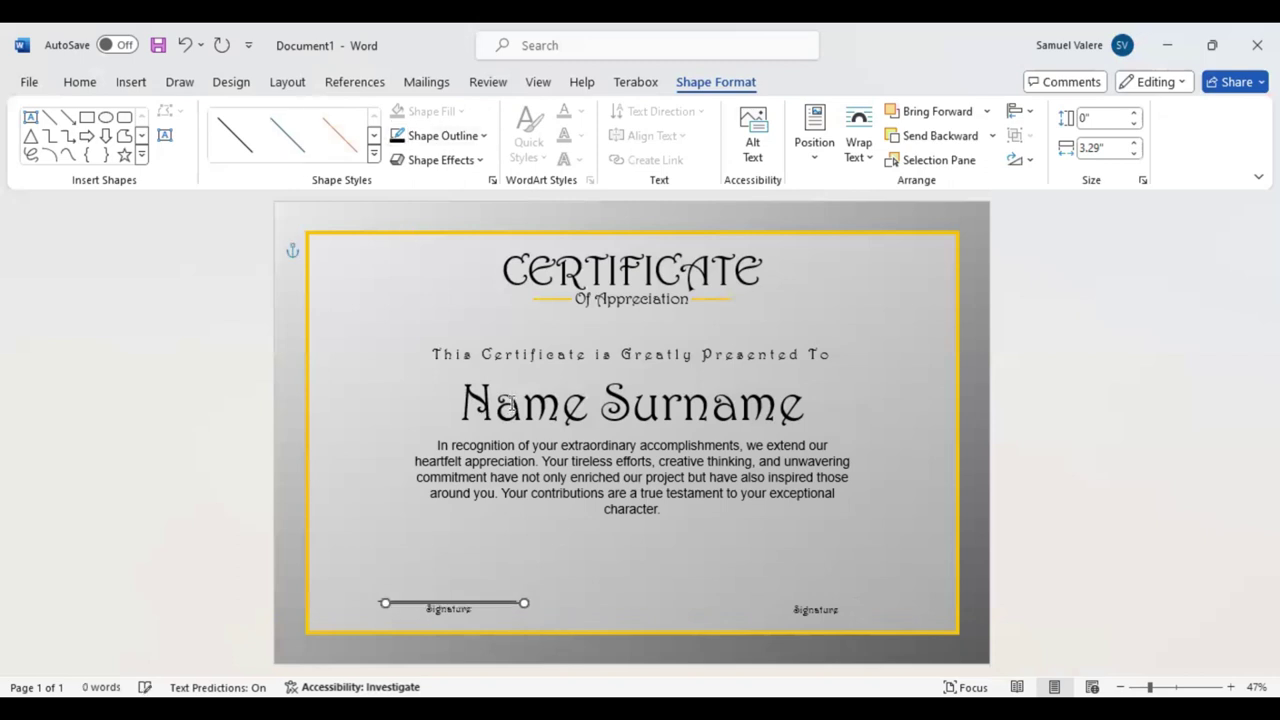
pyautogui.press('Up')
# Duplicate the signing line and position the copy above the right Signature label
pyautogui.hotkey('ctrl', 'd')
pyautogui.press('Right')
pyautogui.press('Right')
pyautogui.press('Right')
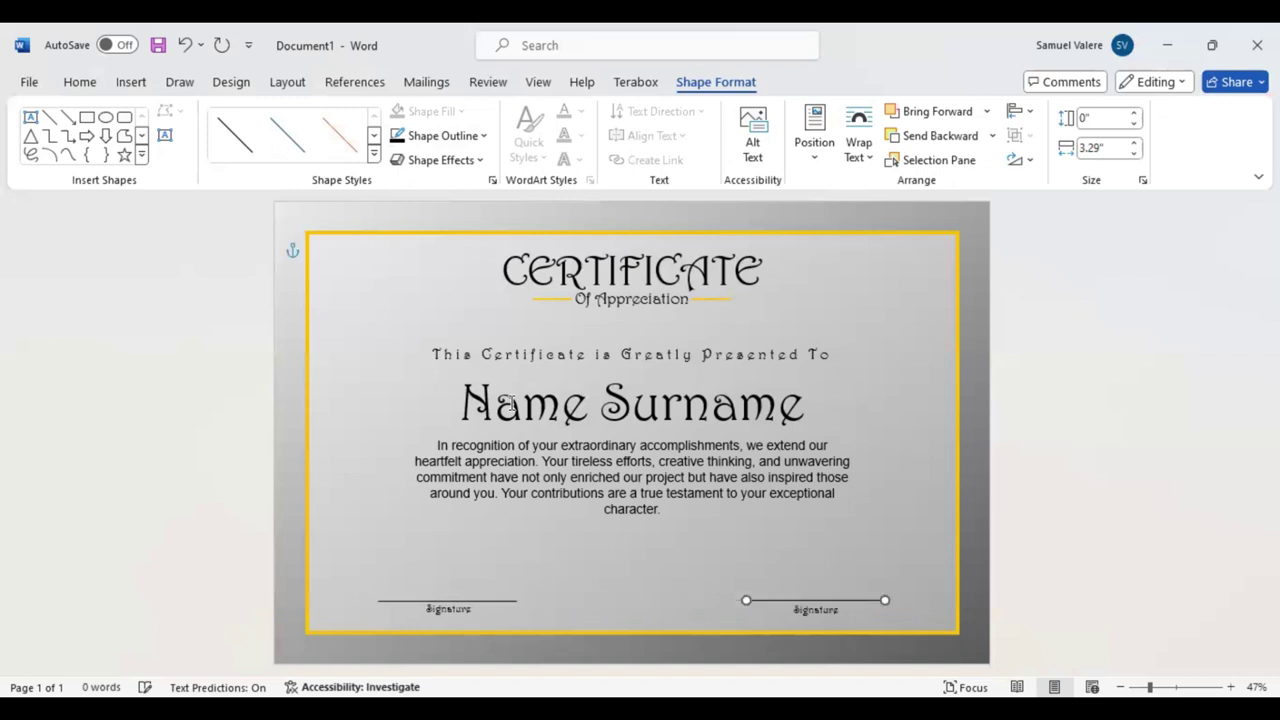
pyautogui.press('Left')
pyautogui.press('Down')
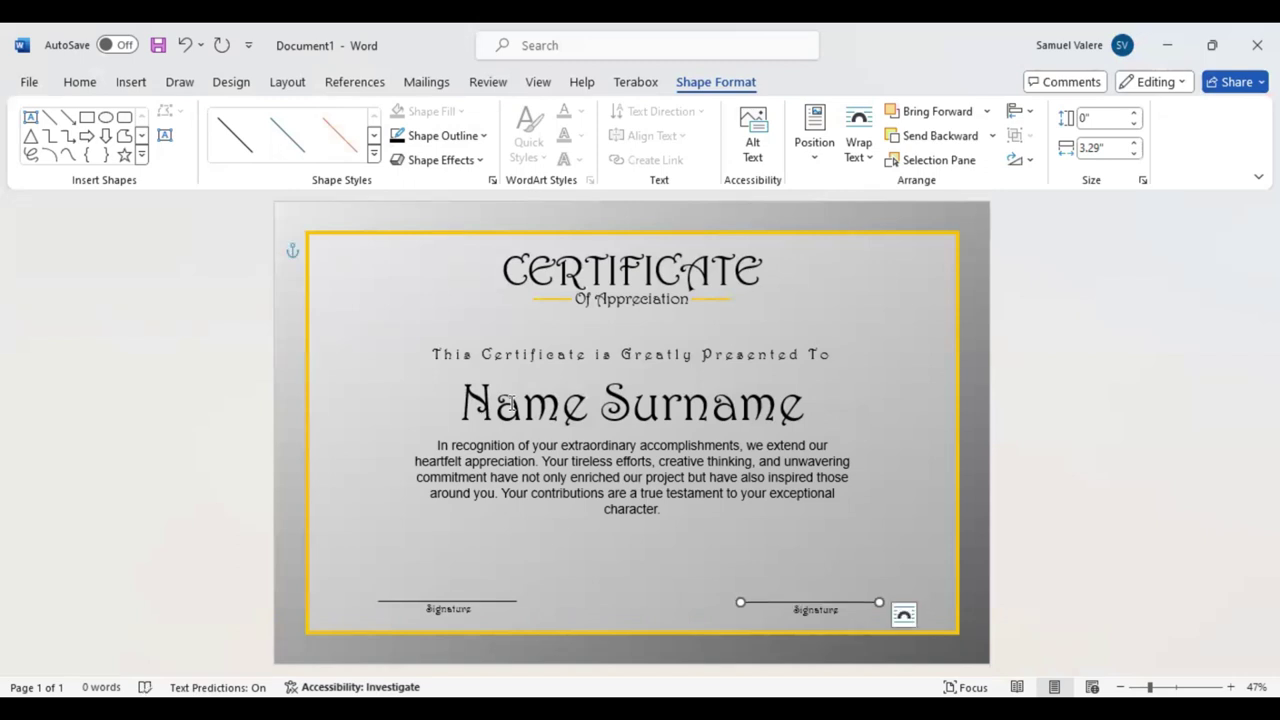
# Draw a jagged starburst seal and centre it at the bottom between the signature lines
pyautogui.click(141, 157)
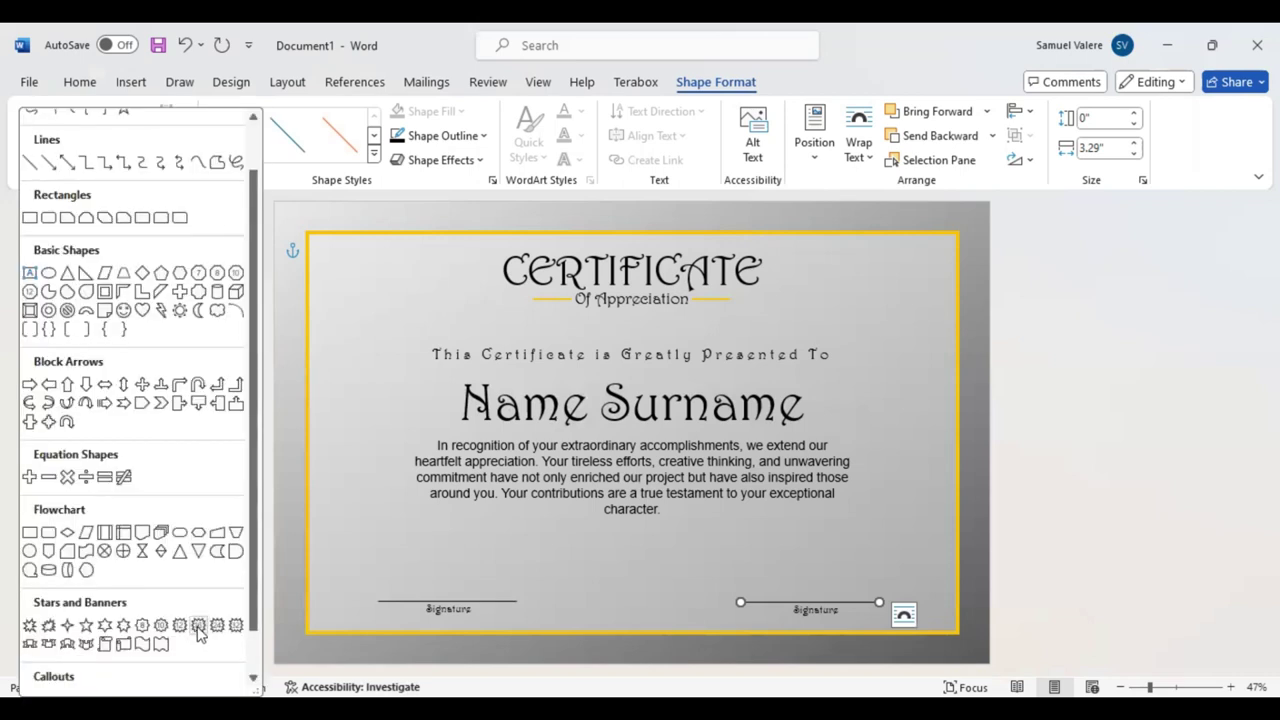
pyautogui.click(199, 626)
pyautogui.moveTo(602, 569); pyautogui.dragTo(682, 636)
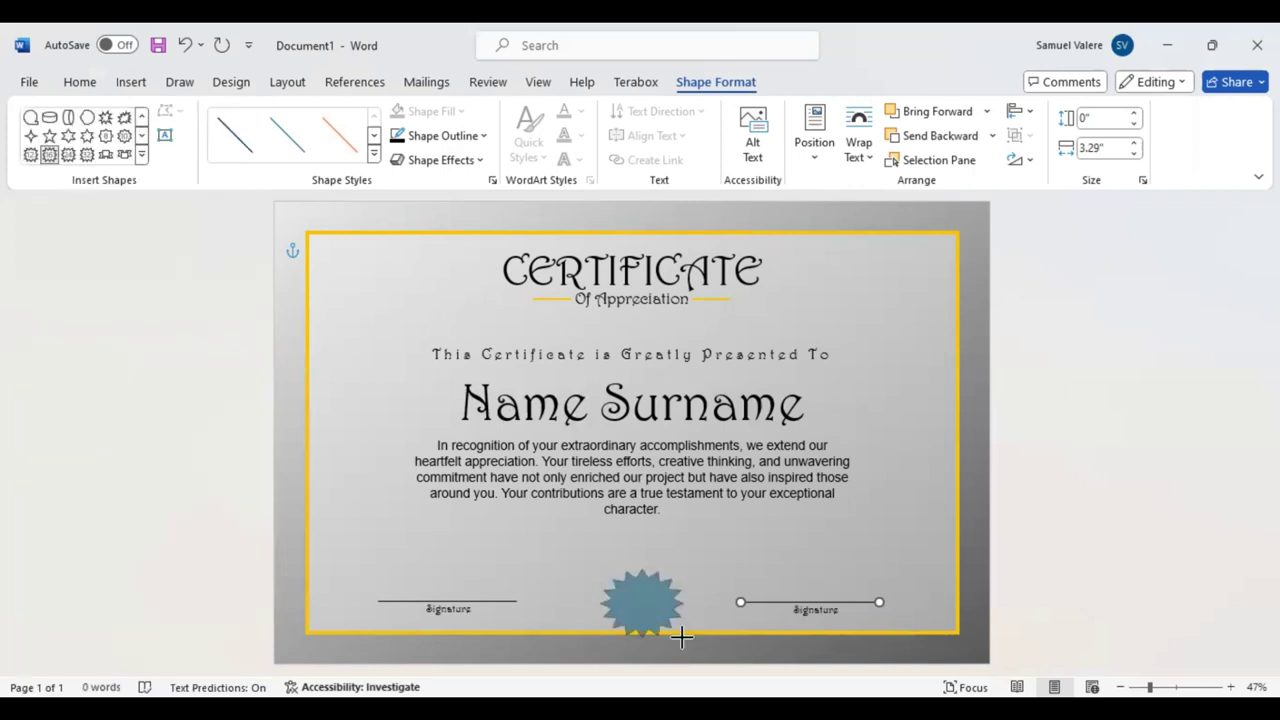
pyautogui.moveTo(684, 643); pyautogui.dragTo(688, 650)
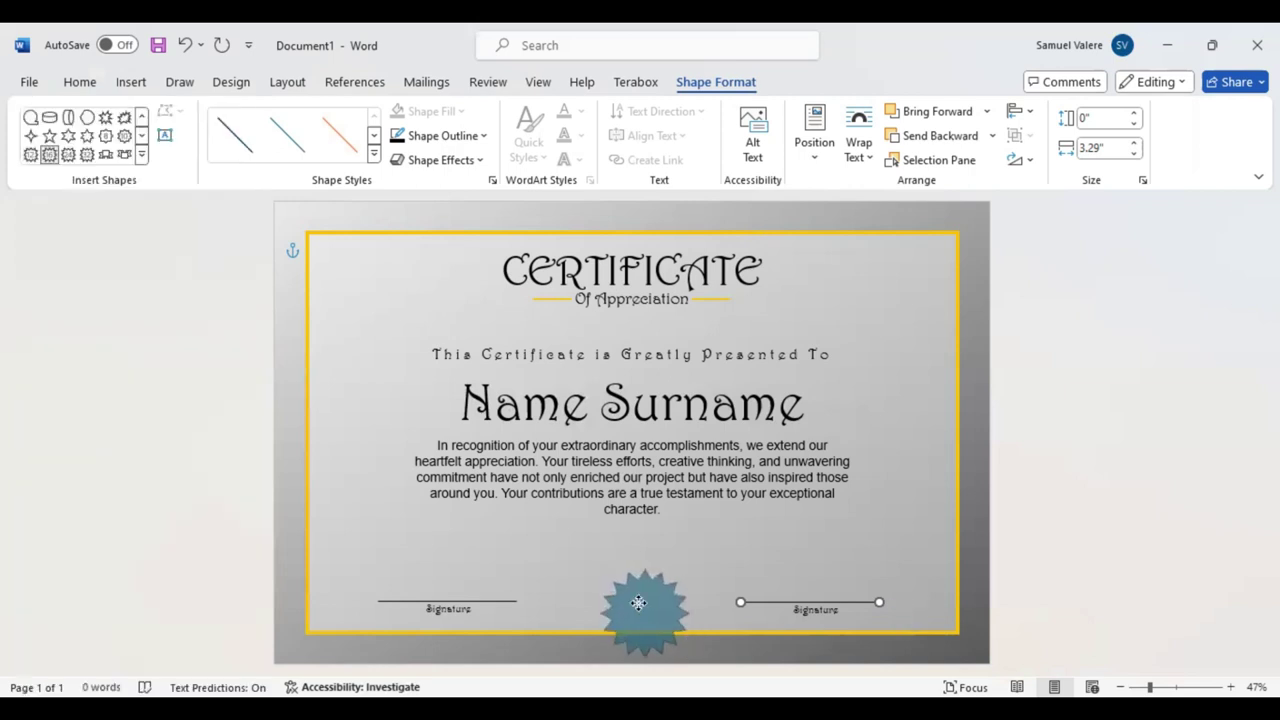
pyautogui.moveTo(638, 603); pyautogui.dragTo(638, 584)
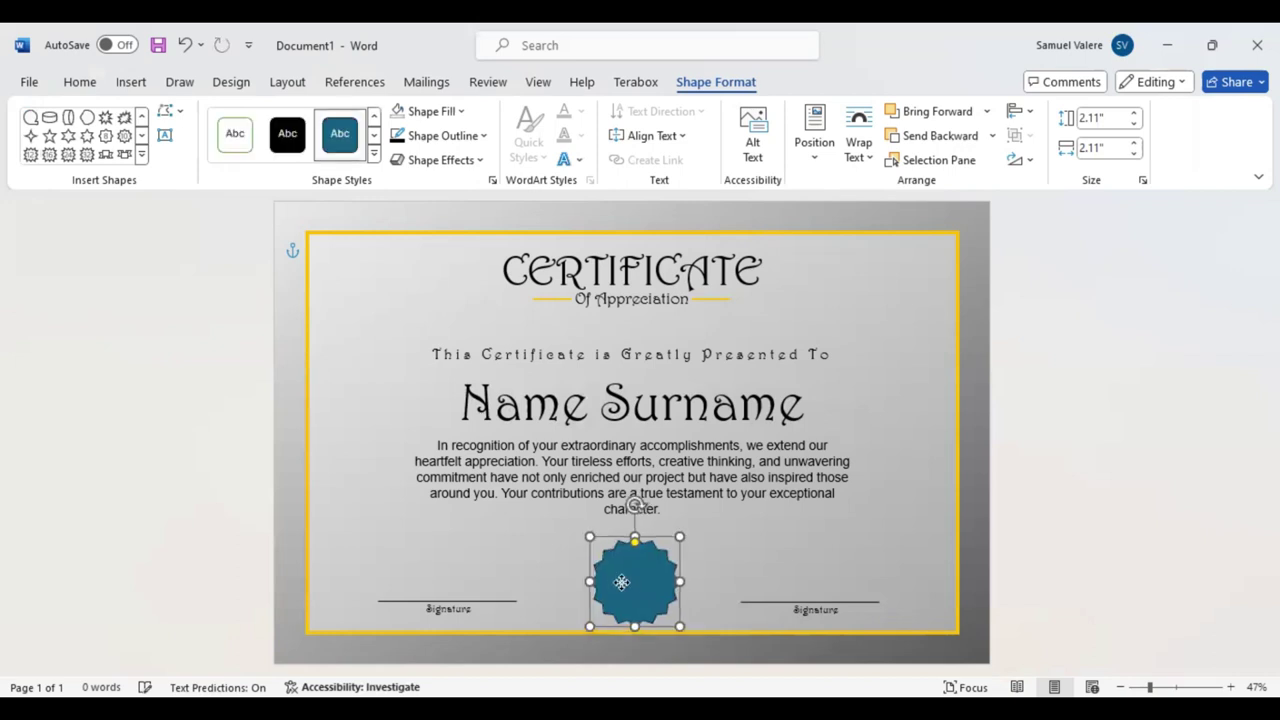
pyautogui.moveTo(638, 584); pyautogui.dragTo(634, 581)
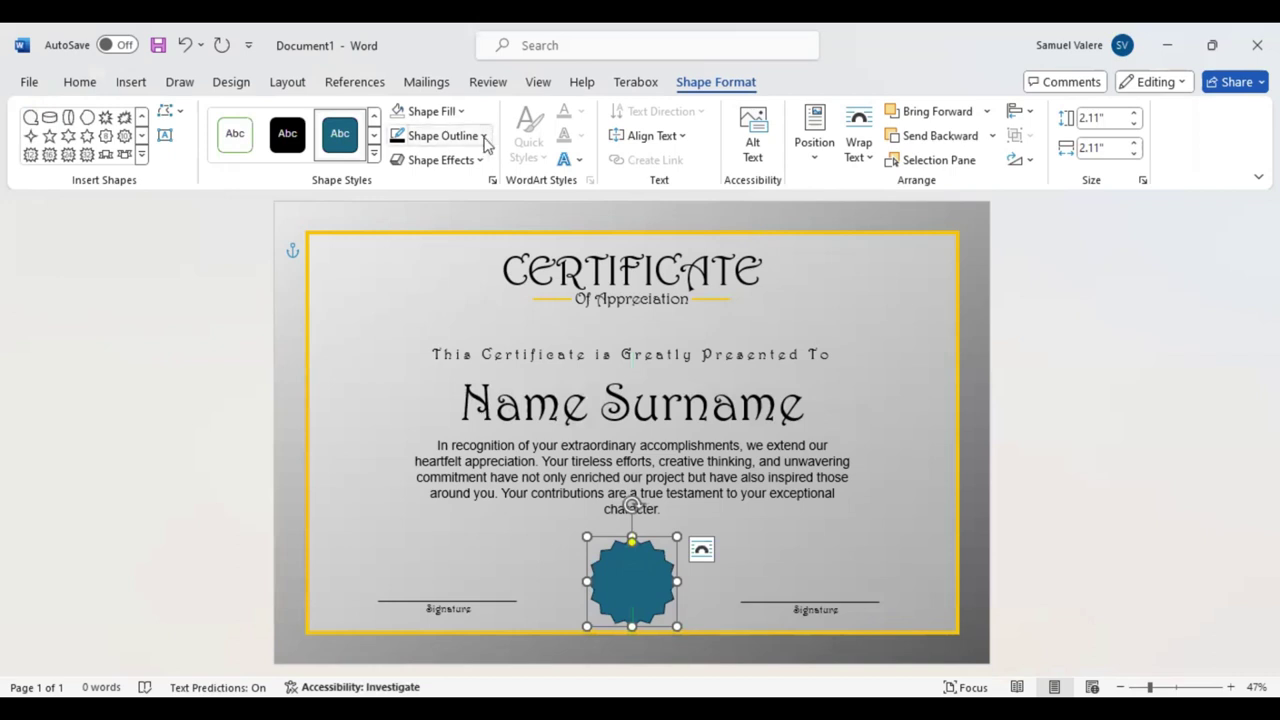
# Fill the starburst seal with solid gold-yellow, leaving its outline unchanged
pyautogui.click(484, 137)
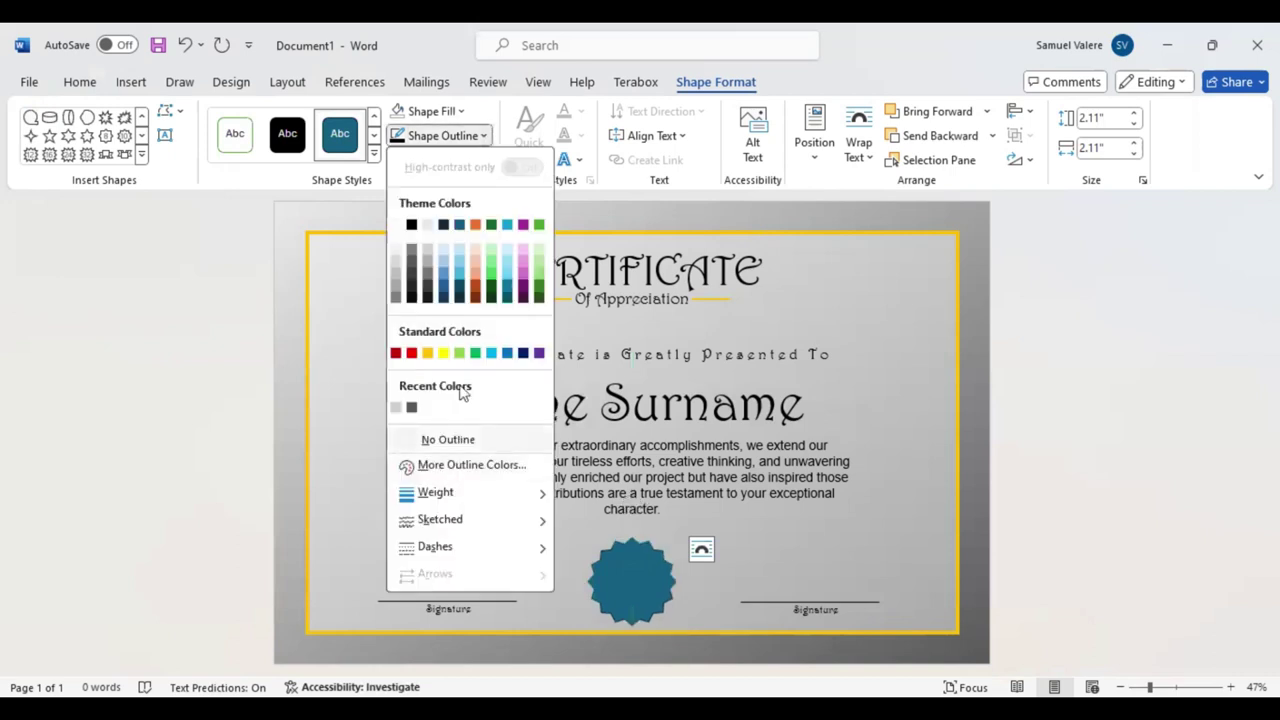
pyautogui.press('Escape')
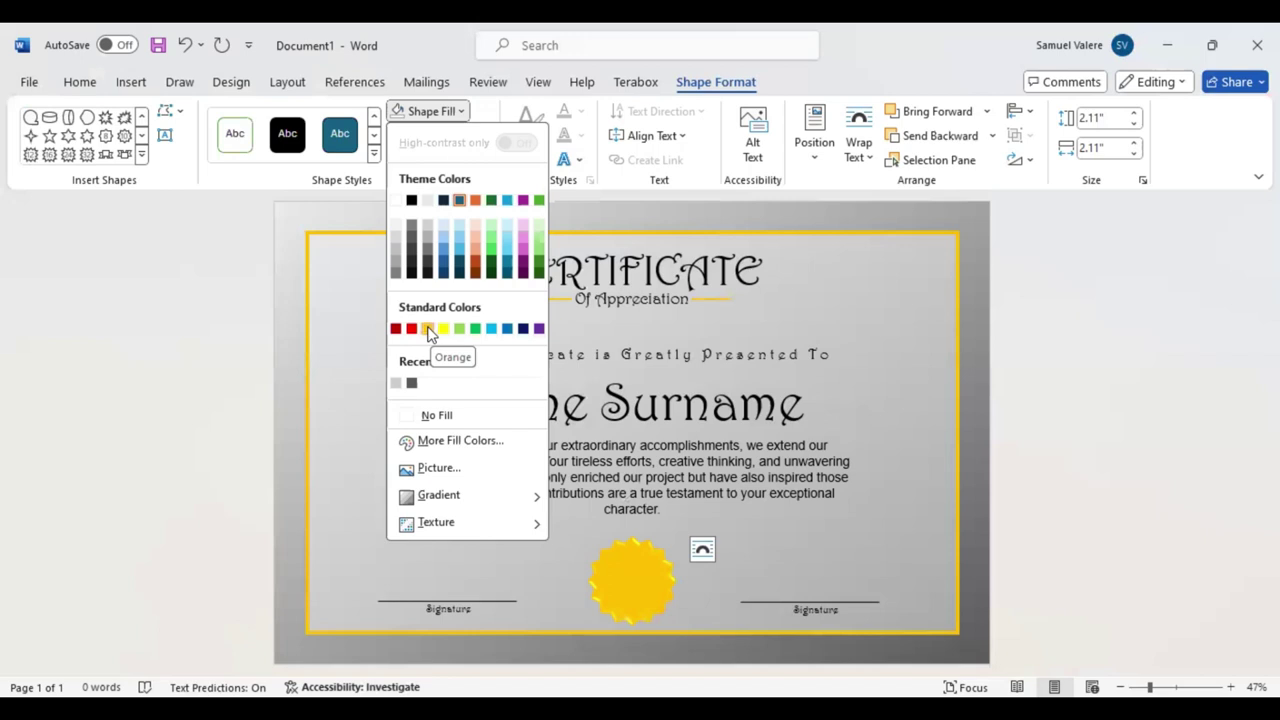
pyautogui.click(271, 320)
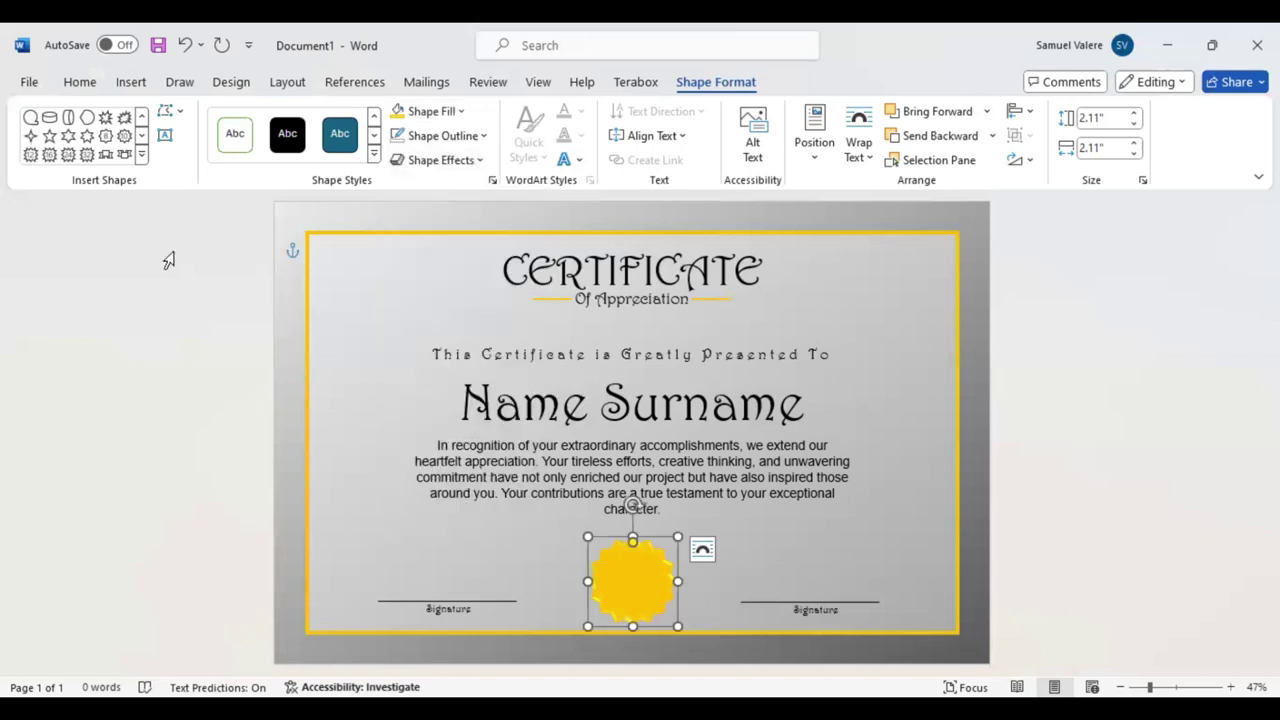
# Draw a small rectangle tab on the certificate's top-left edge and open its fill colours
pyautogui.click(142, 157)
pyautogui.moveTo(314, 341)
pyautogui.mouseDown()
pyautogui.moveTo(325, 345)
pyautogui.moveTo(292, 321)
pyautogui.moveTo(306, 319)
pyautogui.mouseUp()
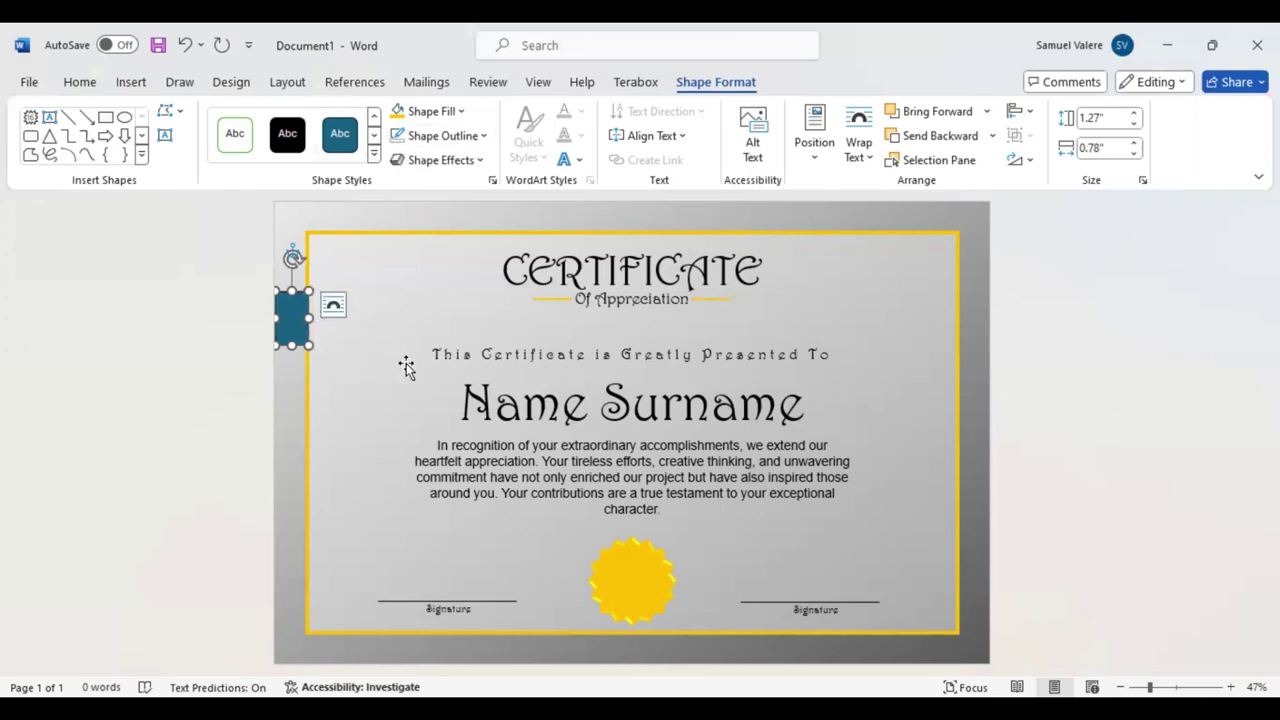
pyautogui.click(461, 112)
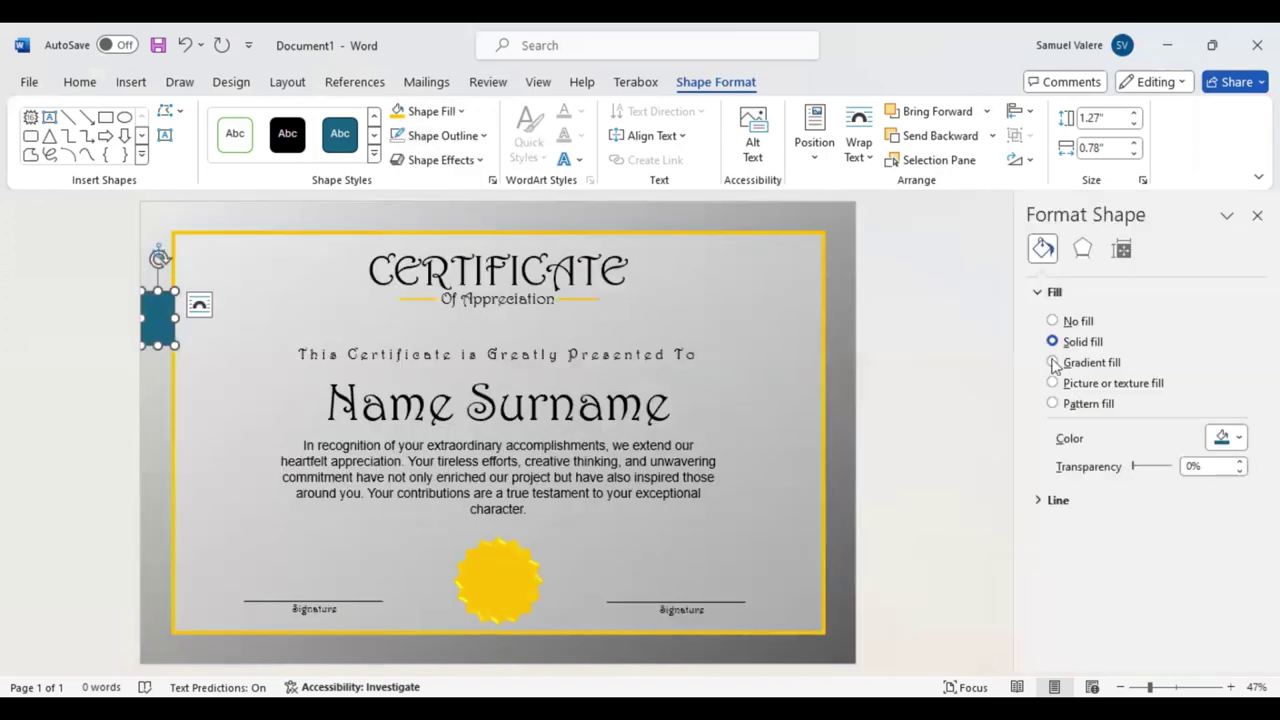
# Give the tab a linear gradient fill running horizontally at 180°
pyautogui.click(1053, 363)
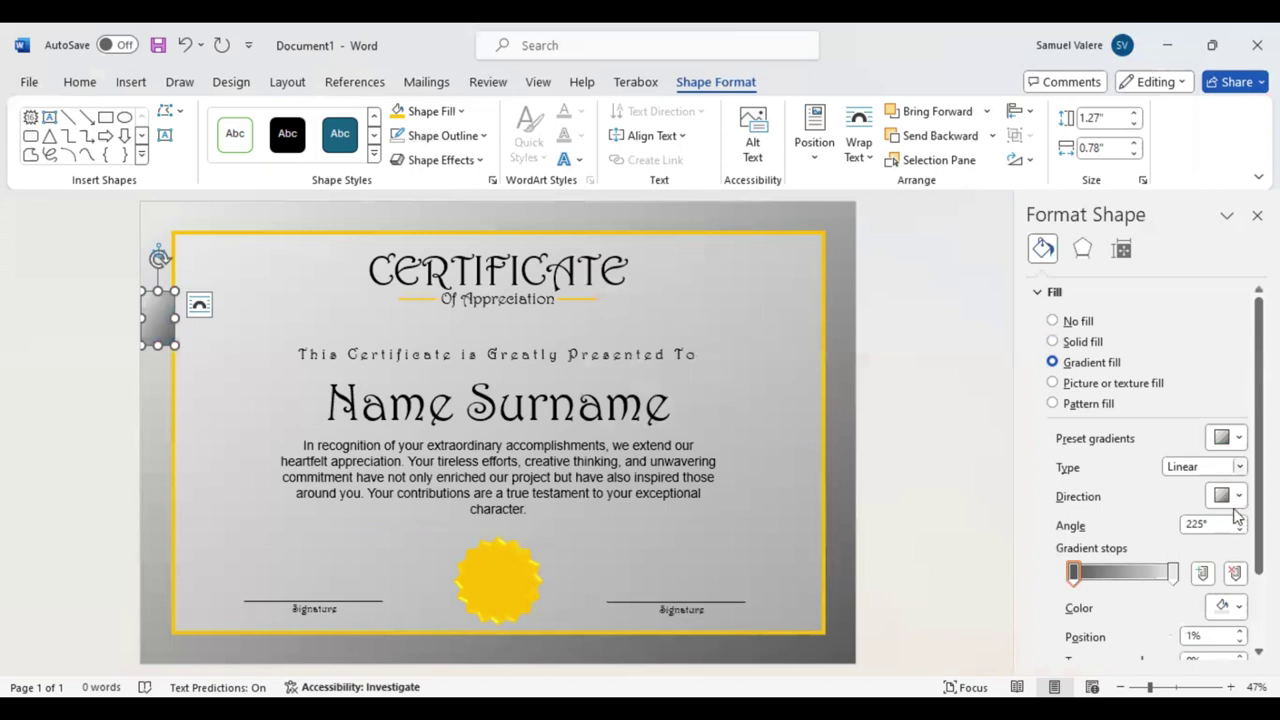
pyautogui.click(1239, 497)
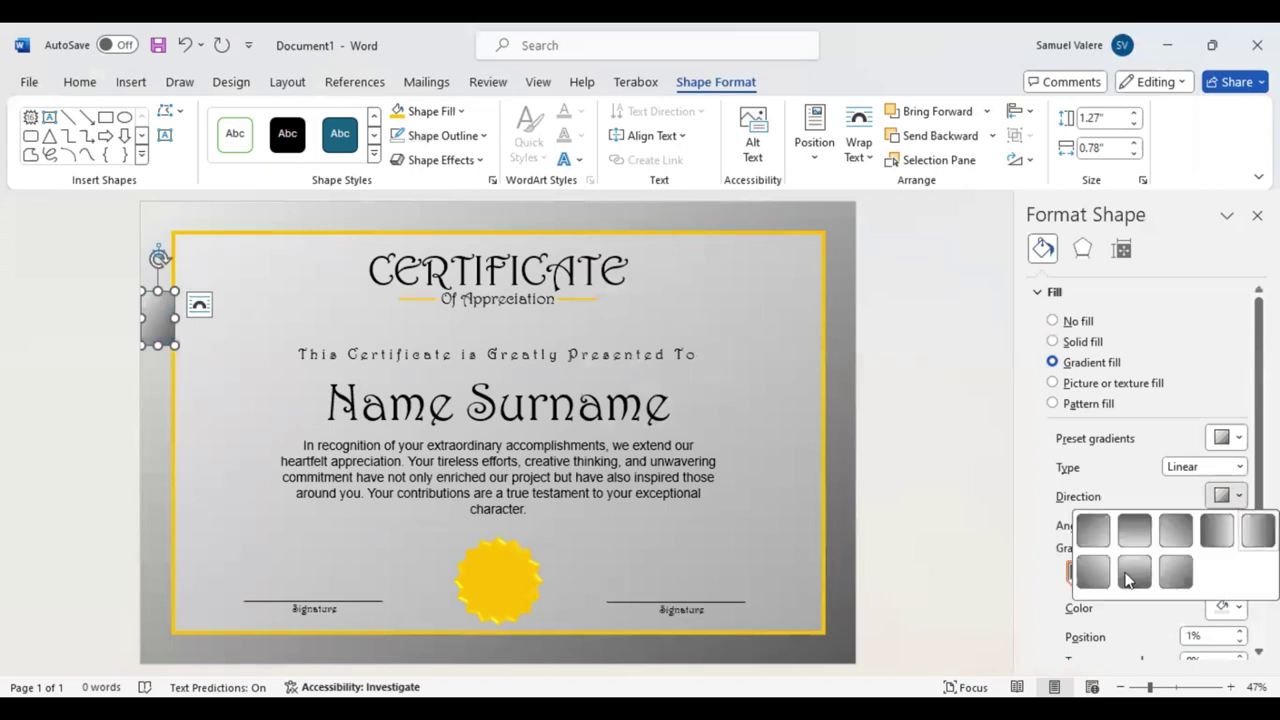
pyautogui.click(1128, 575)
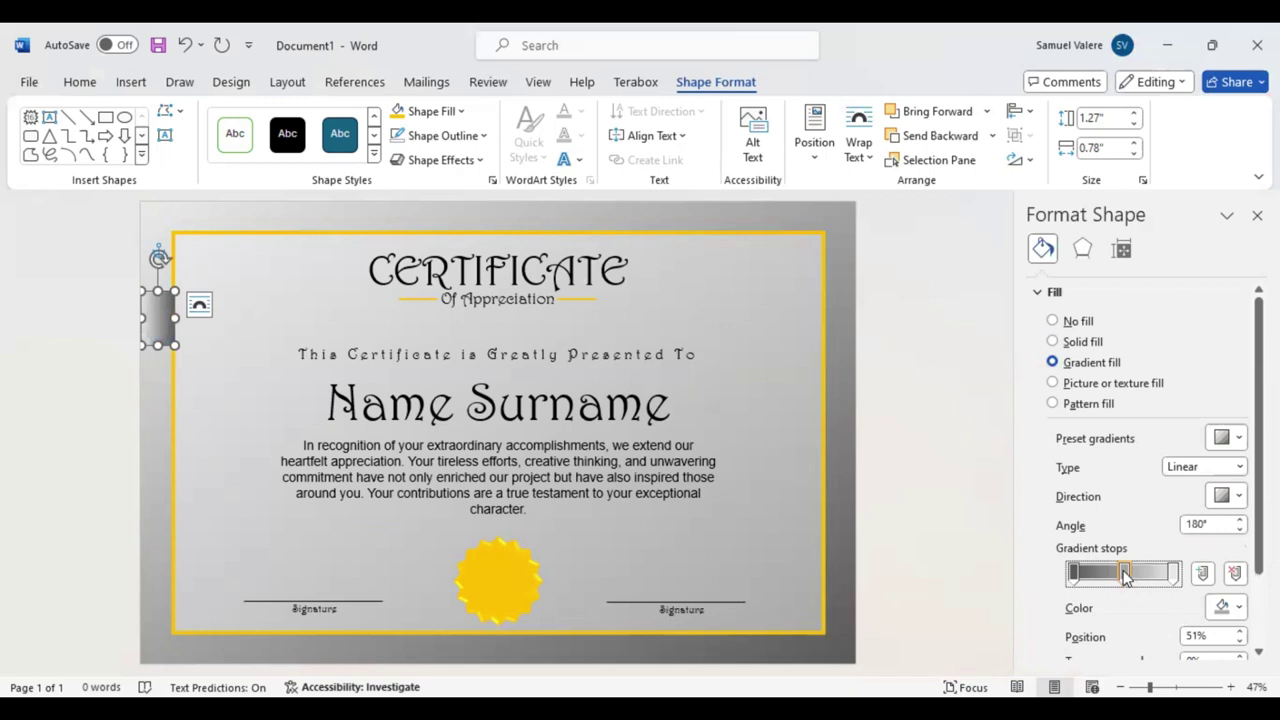
pyautogui.moveTo(1125, 573)
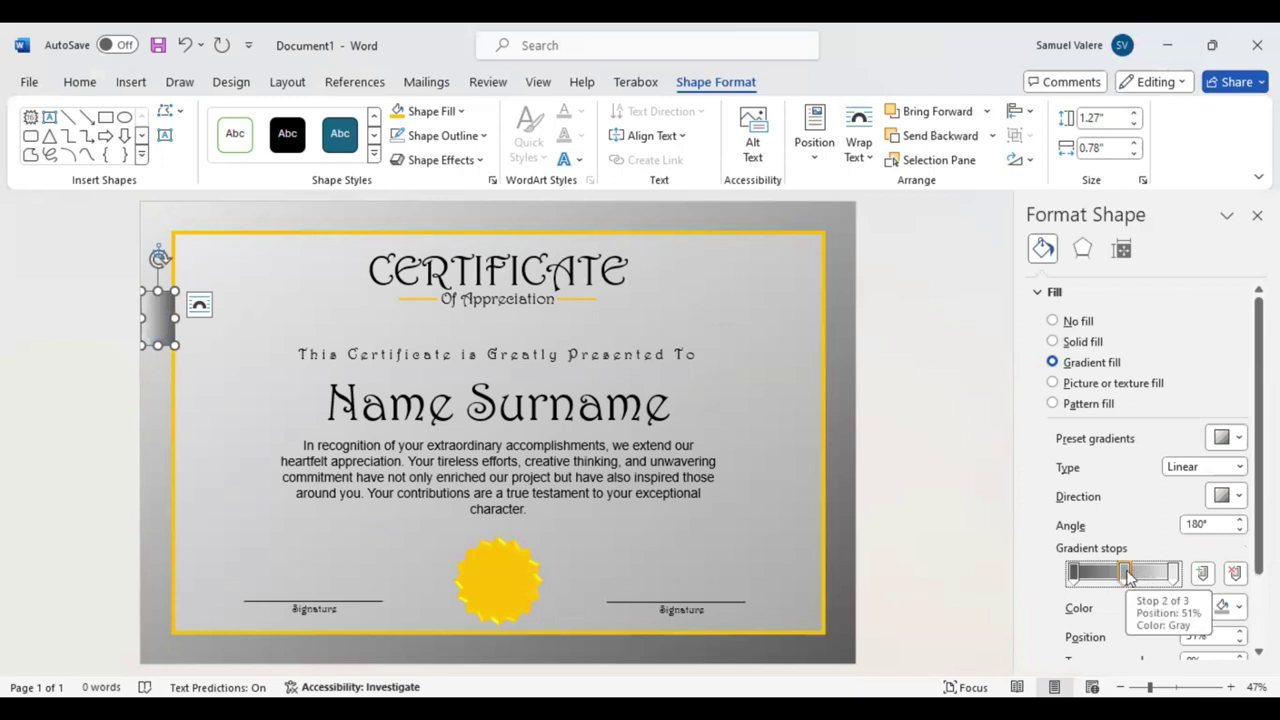
# Colour the right gradient stop Gold, then start a custom colour for the left stop
pyautogui.click(1174, 572)
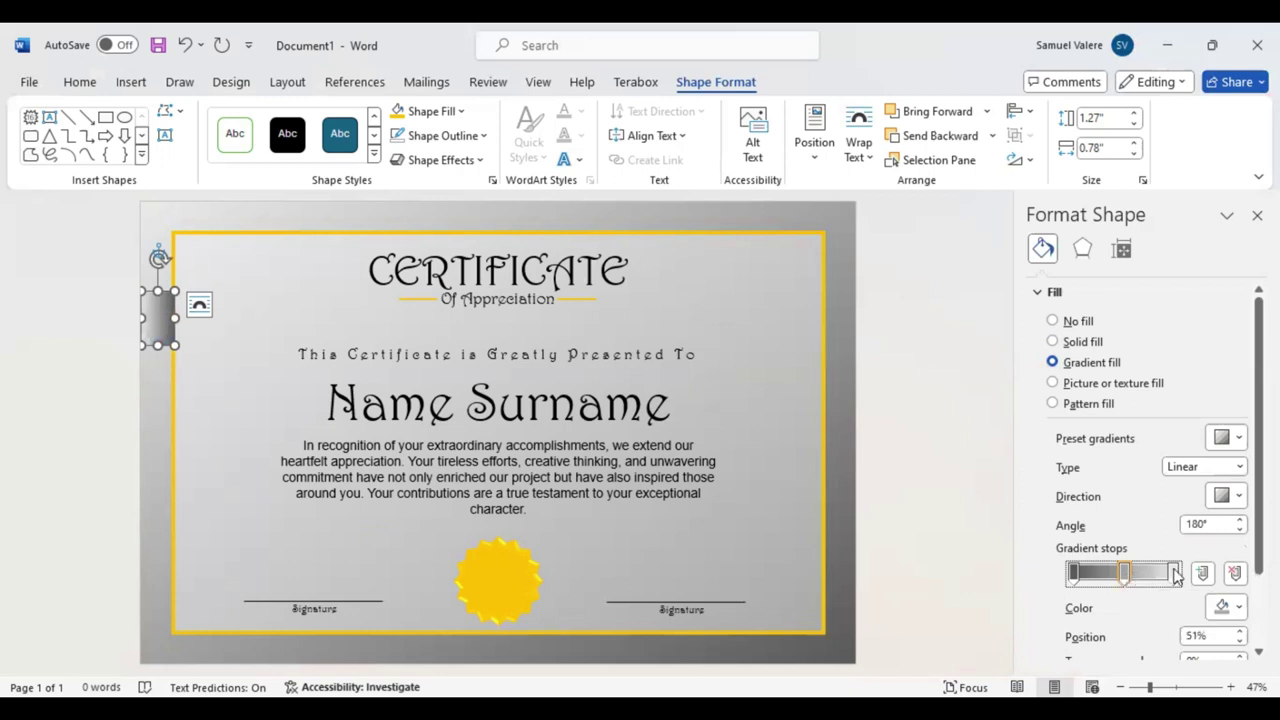
pyautogui.click(1236, 606)
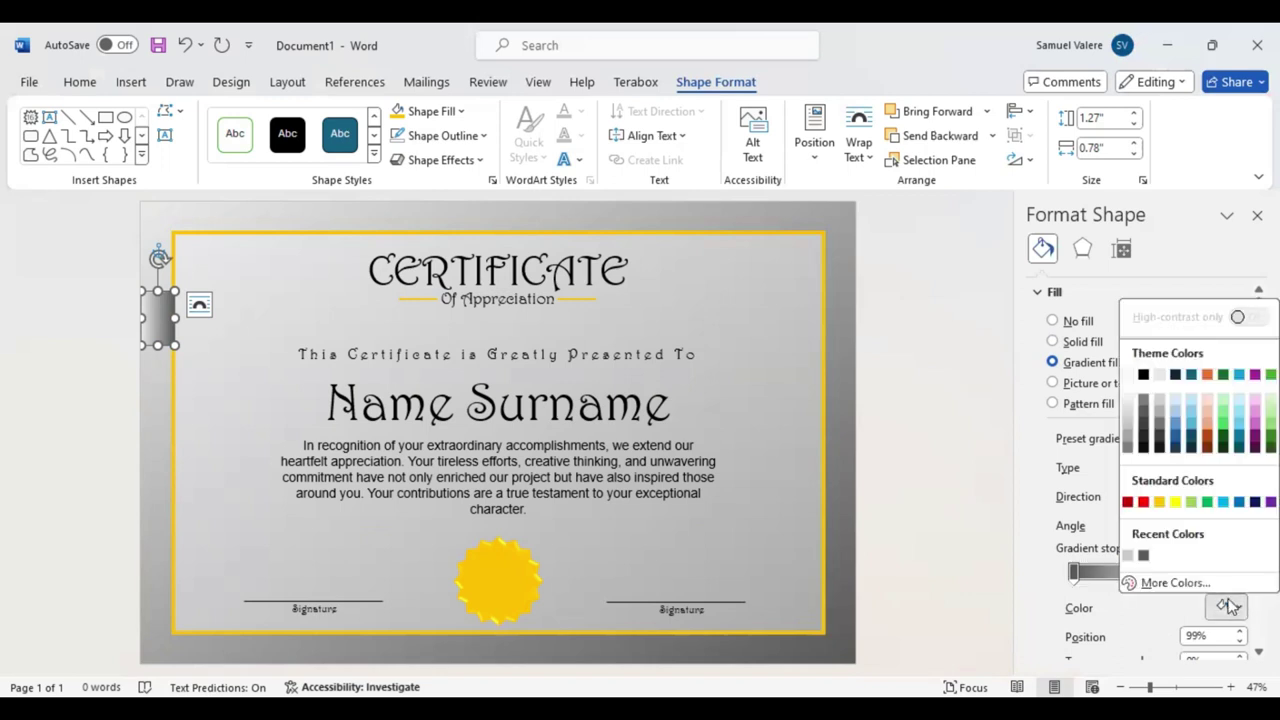
pyautogui.click(1159, 503)
pyautogui.click(1076, 572)
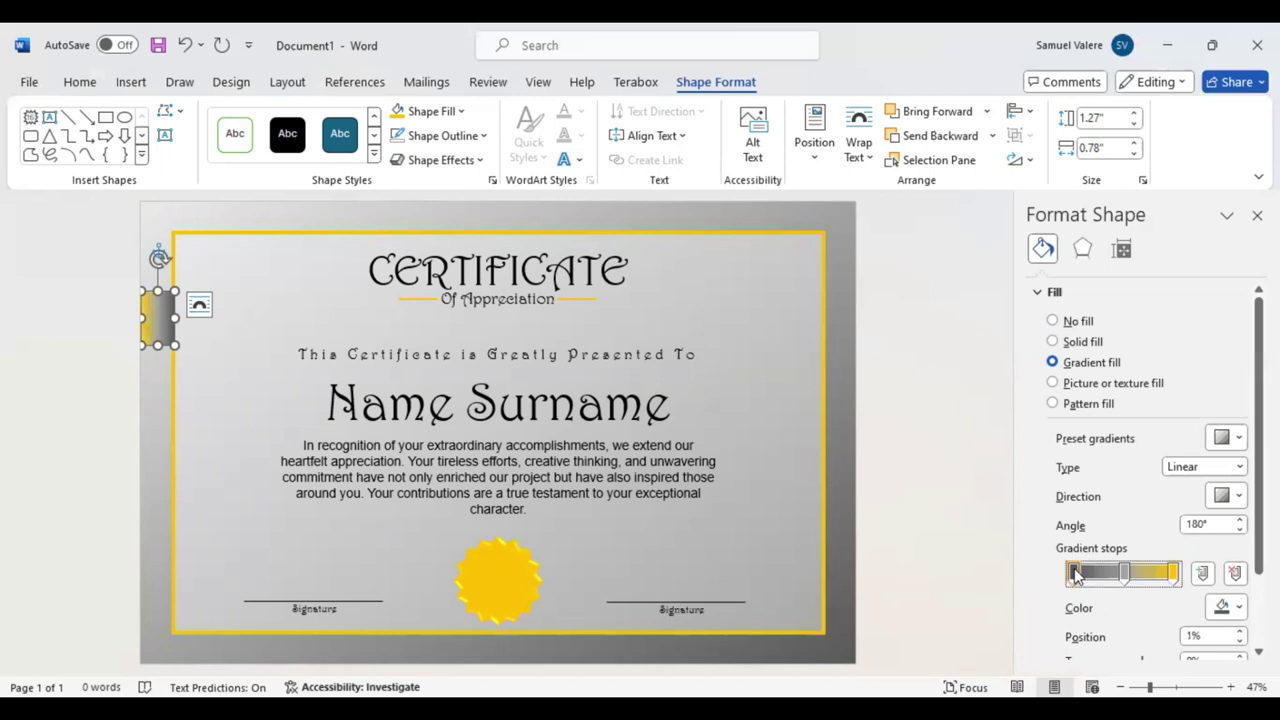
pyautogui.click(1239, 605)
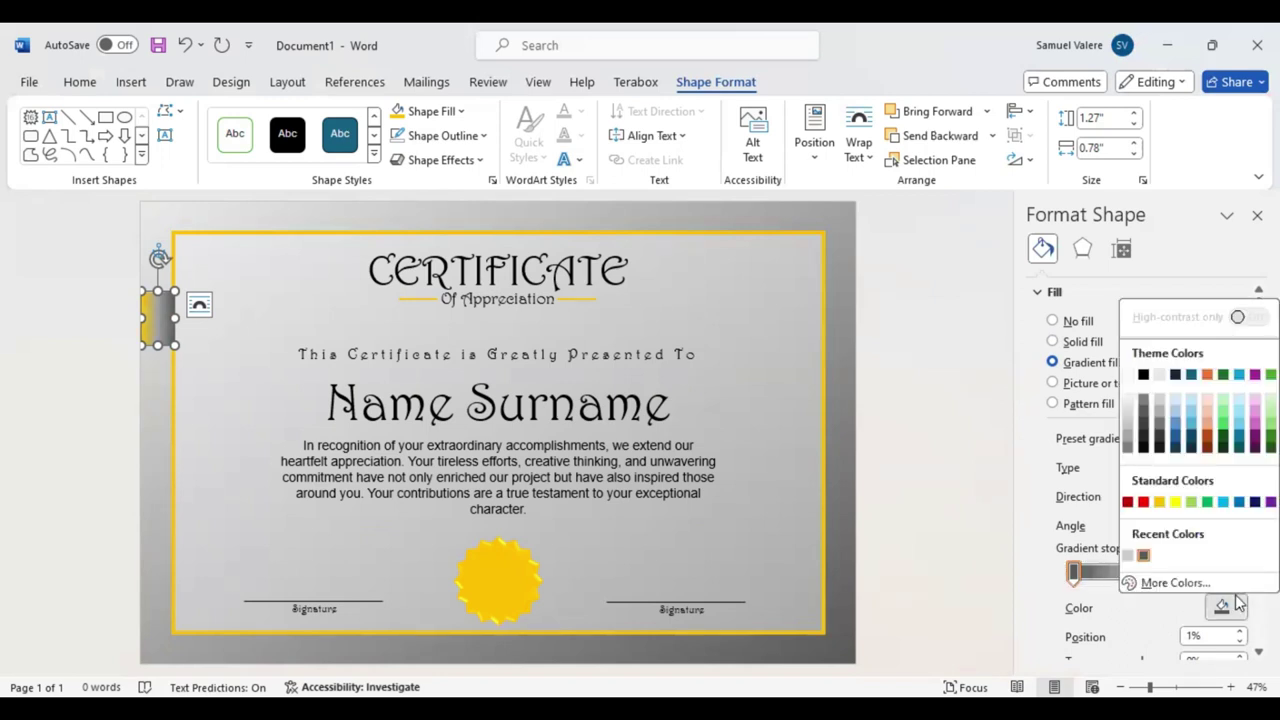
pyautogui.click(1160, 594)
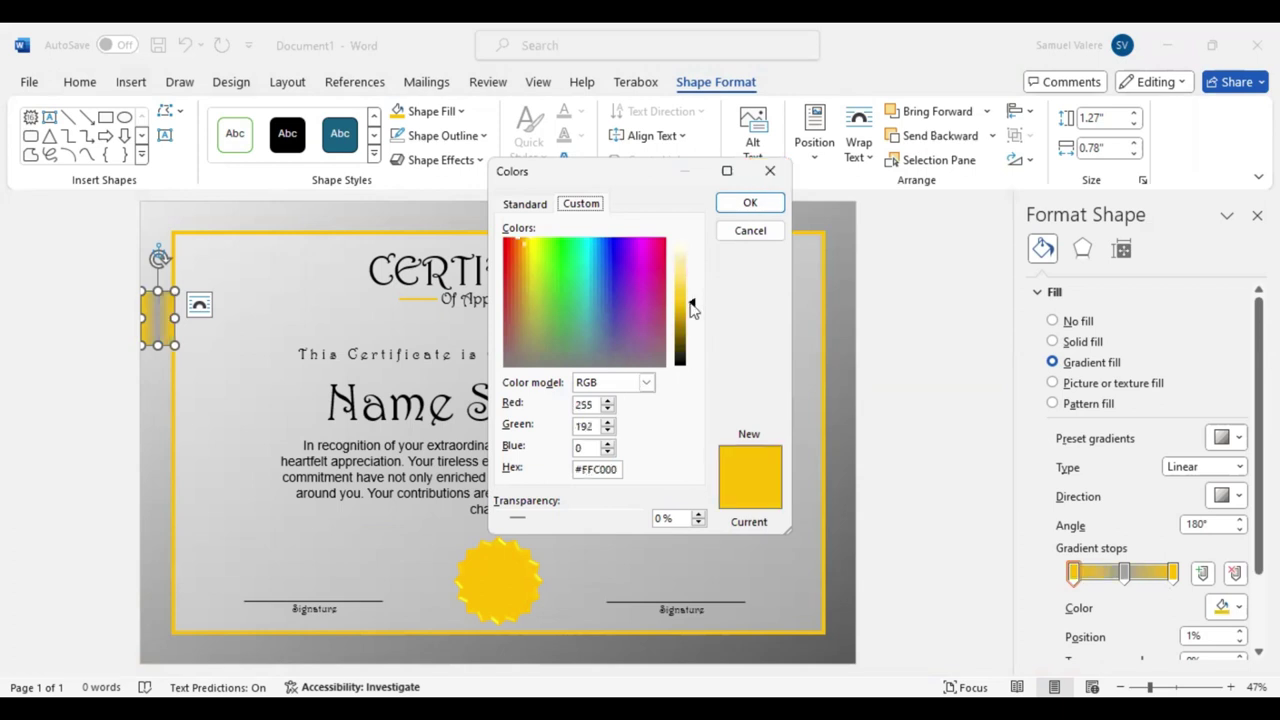
# Set the left gradient stop to a custom darker gold, #E6AF00
pyautogui.click(691, 305)
pyautogui.moveTo(693, 308); pyautogui.dragTo(695, 314)
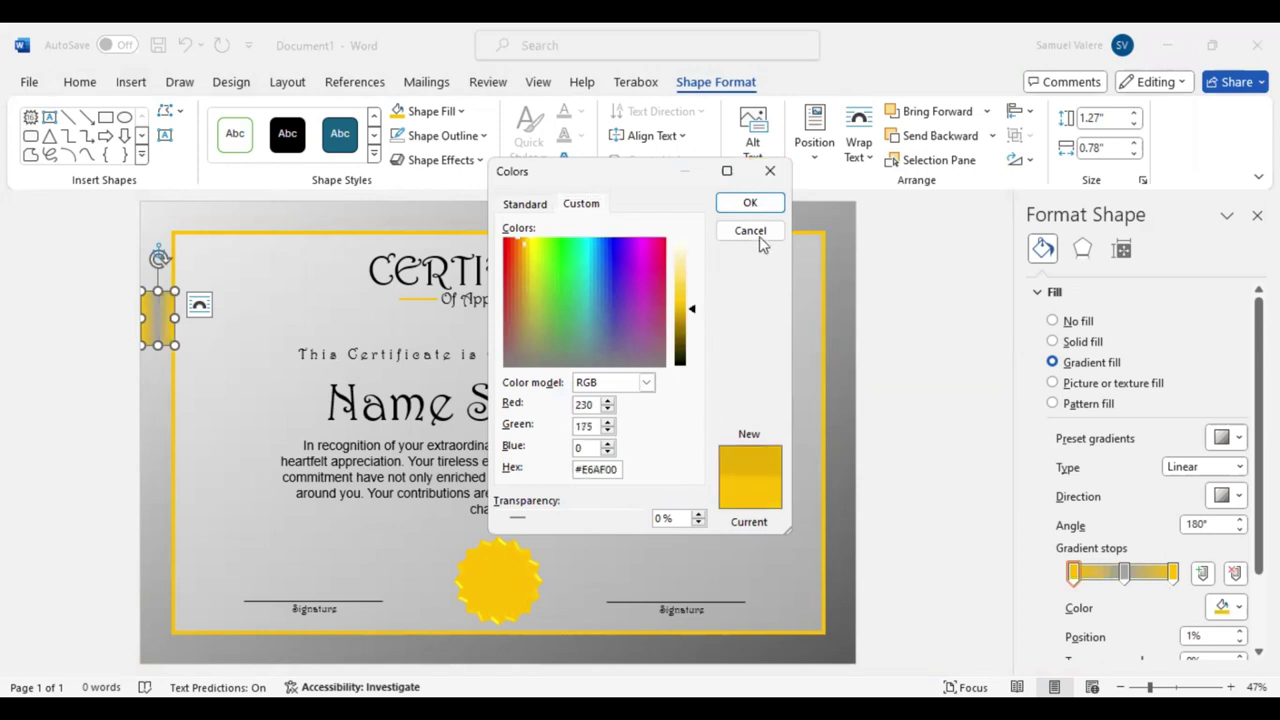
pyautogui.click(752, 205)
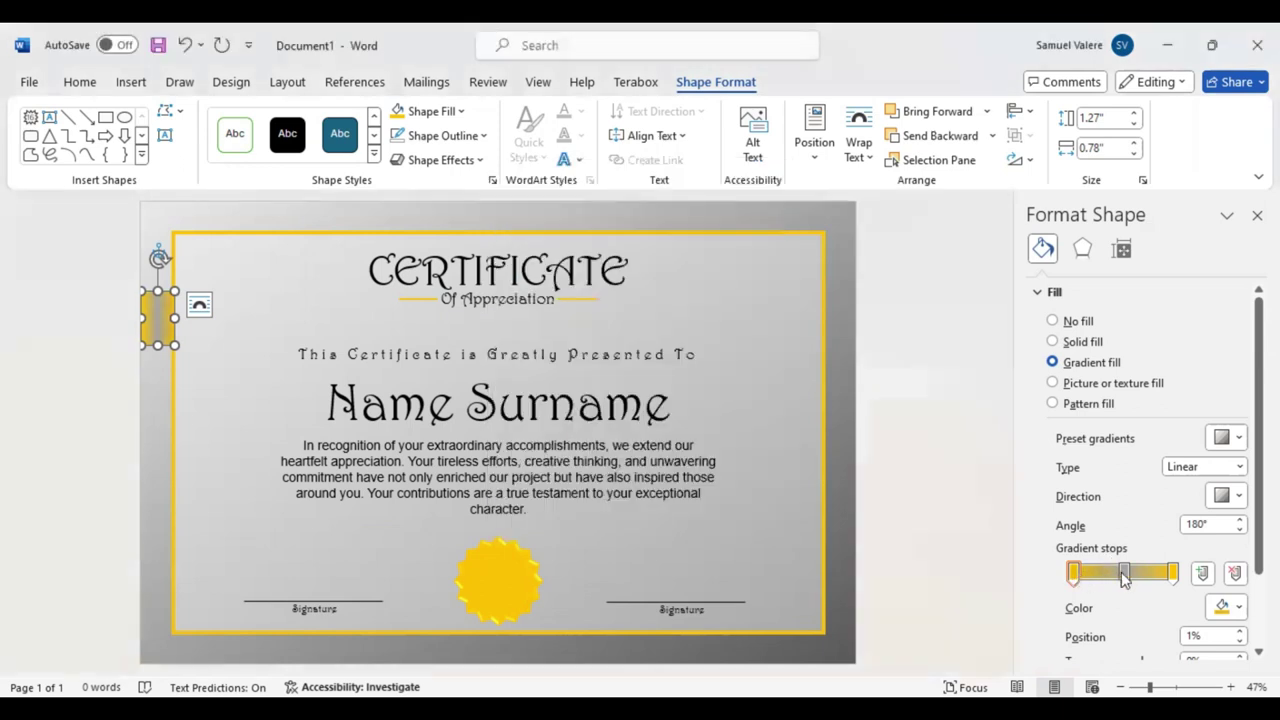
# Make the middle stop gold at 35%, add another gold stop at 67%, and close the pane
pyautogui.click(1124, 574)
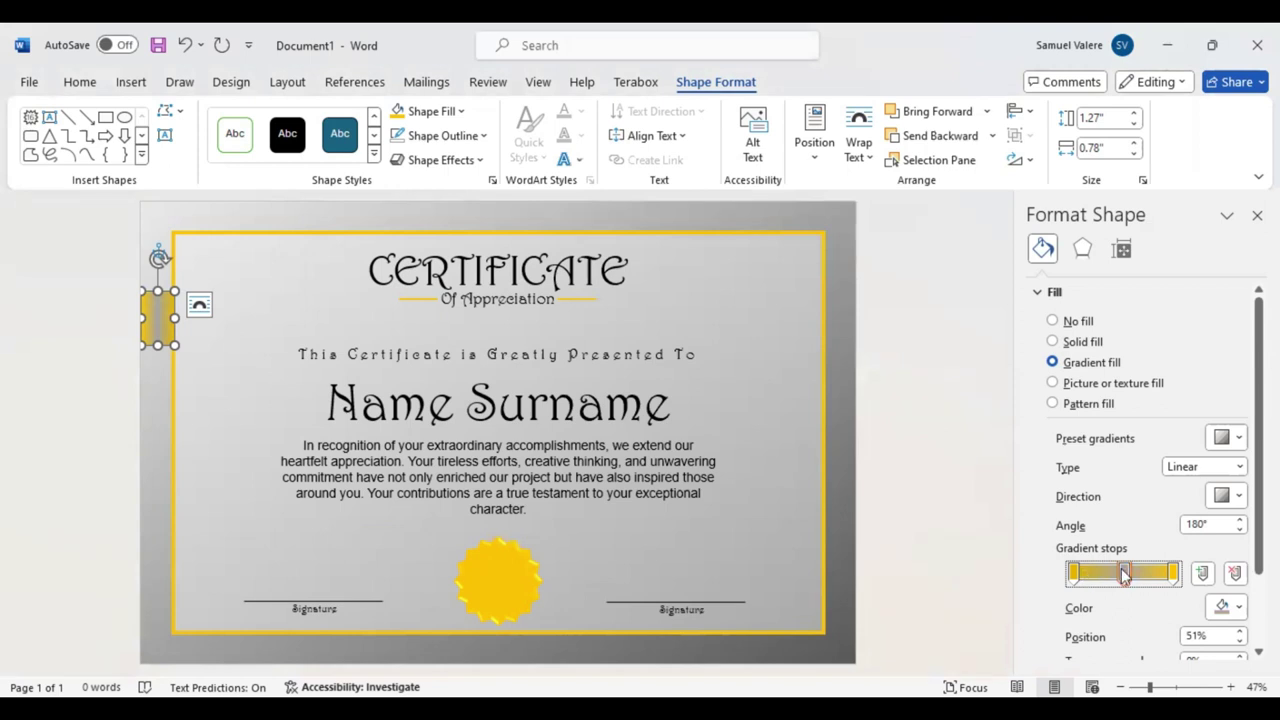
pyautogui.moveTo(1124, 574); pyautogui.dragTo(1104, 576)
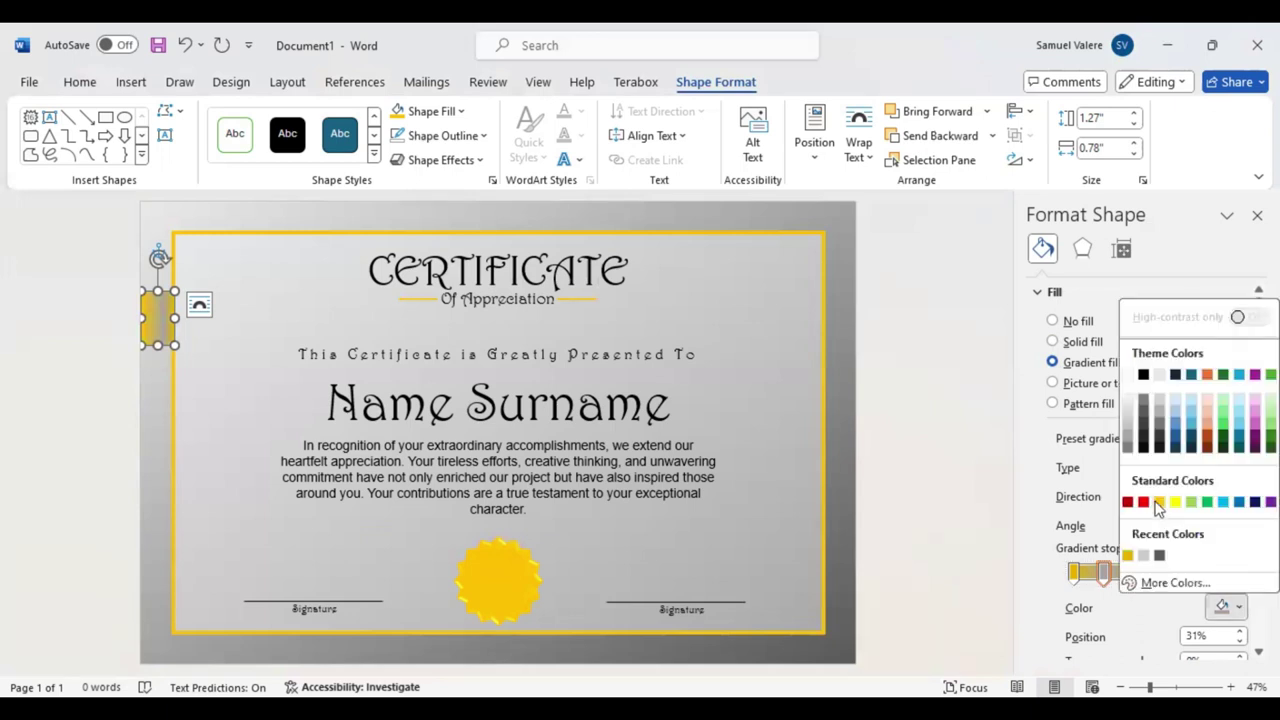
pyautogui.click(1112, 576)
pyautogui.moveTo(1106, 575); pyautogui.dragTo(1110, 575)
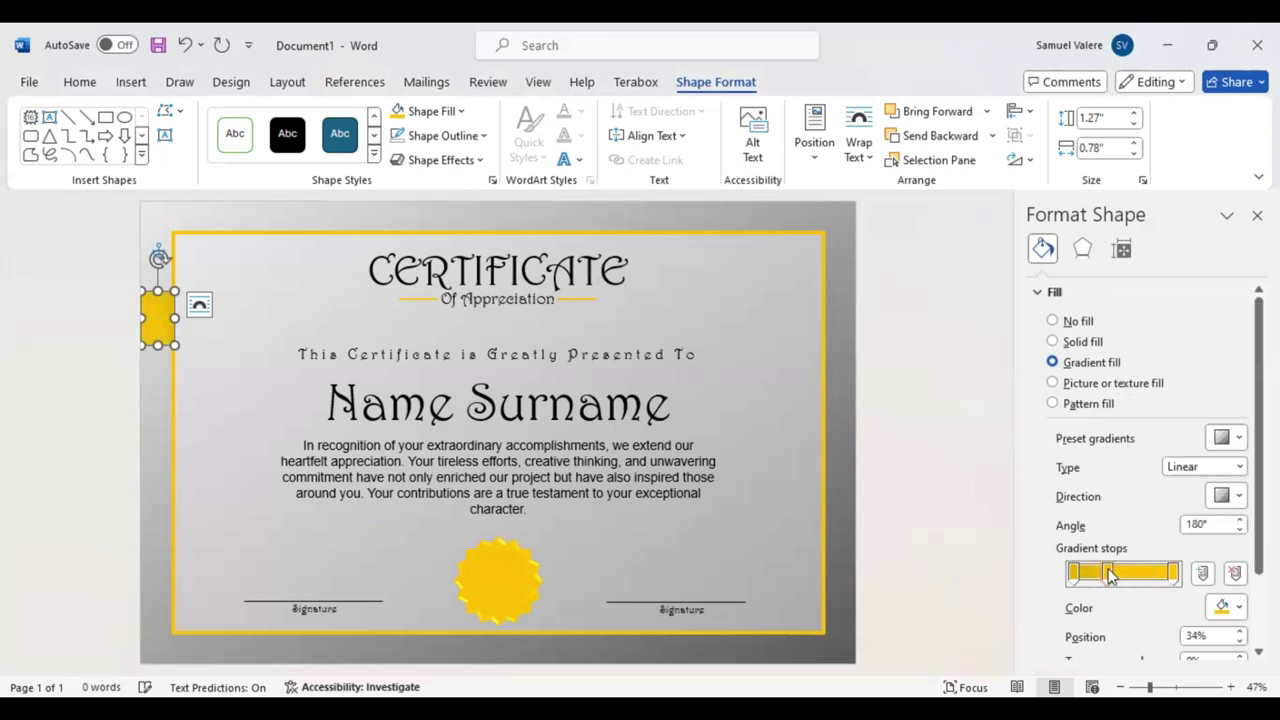
pyautogui.click(1143, 575)
pyautogui.click(1092, 610)
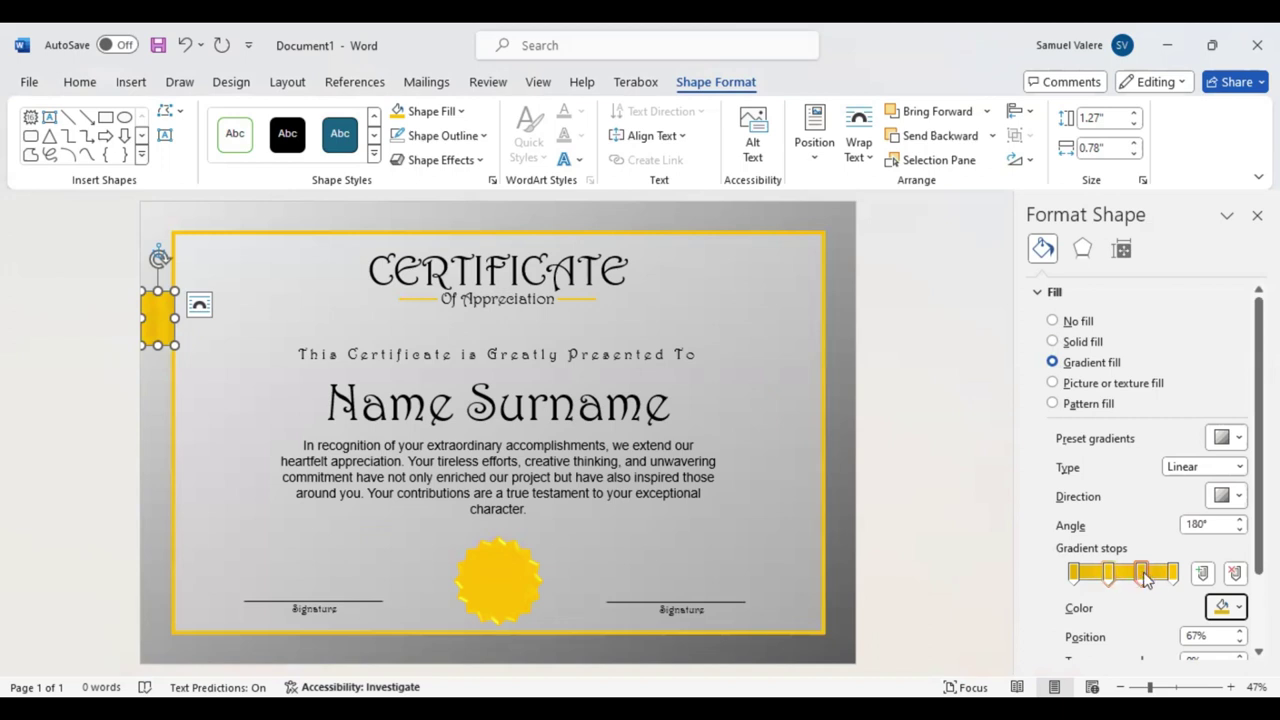
pyautogui.click(1141, 575)
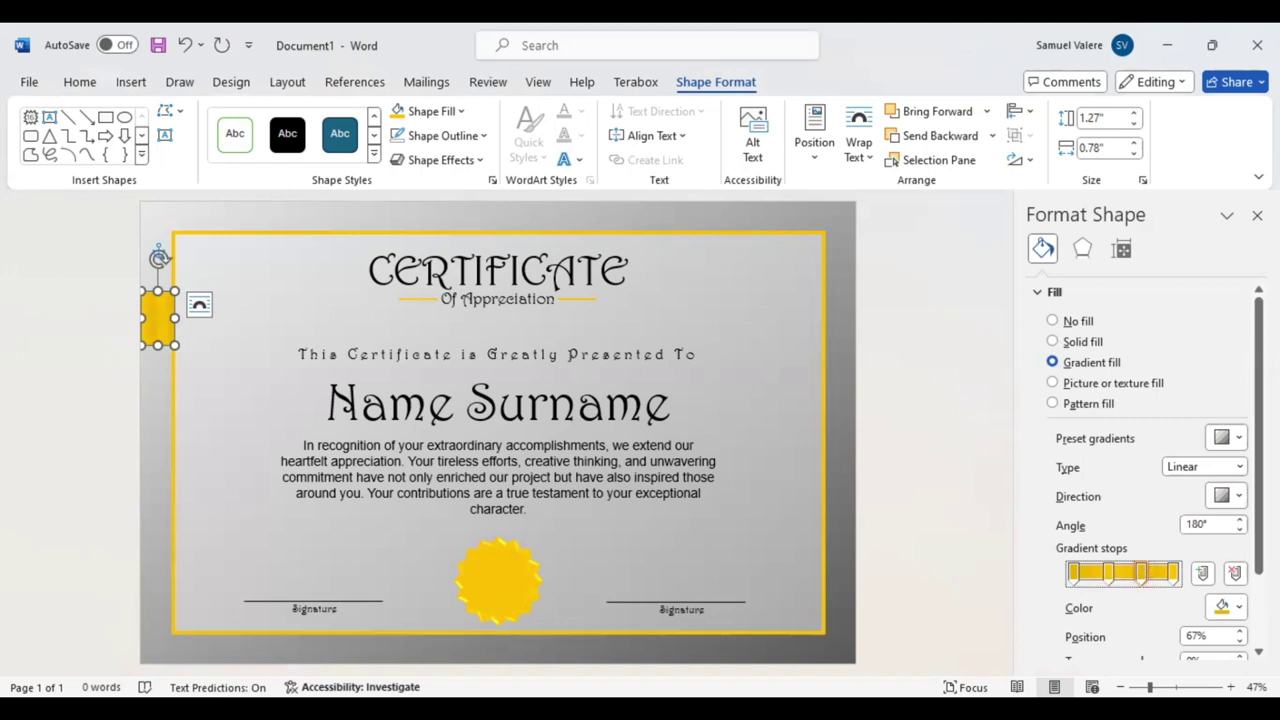
pyautogui.press('Escape')
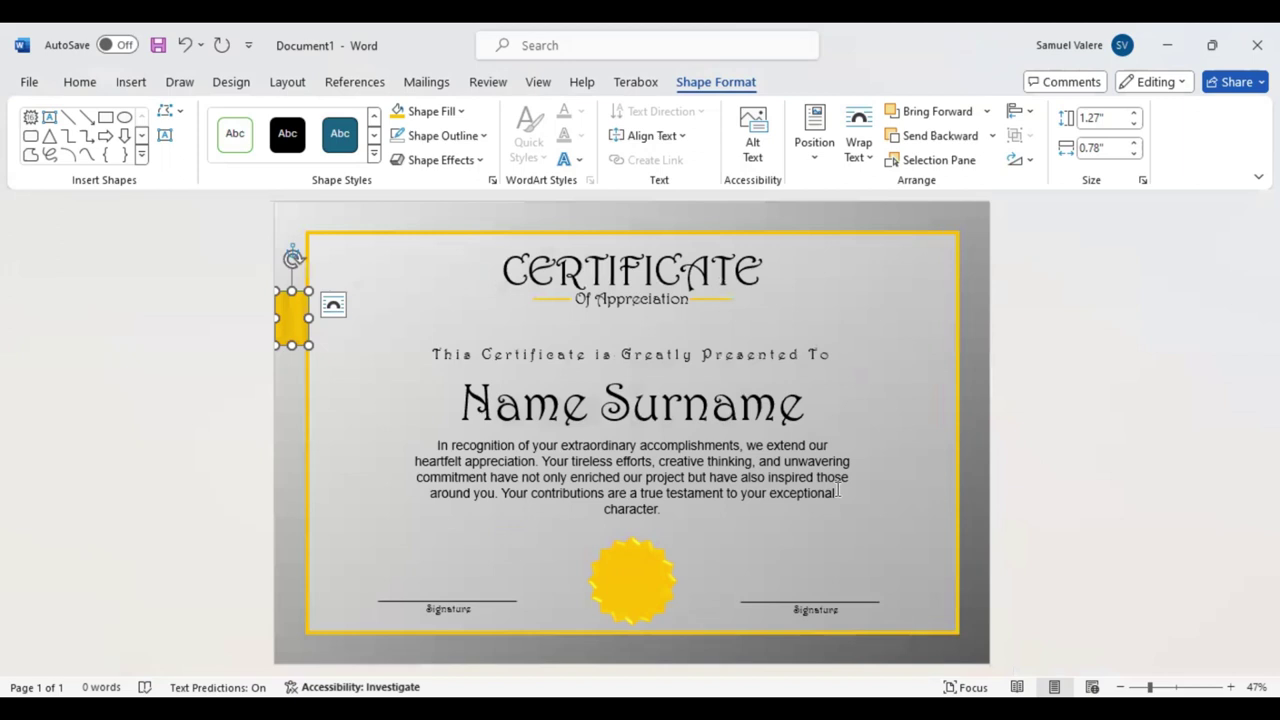
# Copy the gold tab to the lower right edge and snap both tabs flush to the page edges
pyautogui.moveTo(292, 324)
pyautogui.mouseDown()
pyautogui.moveTo(930, 478)
pyautogui.moveTo(972, 598)
pyautogui.mouseUp()
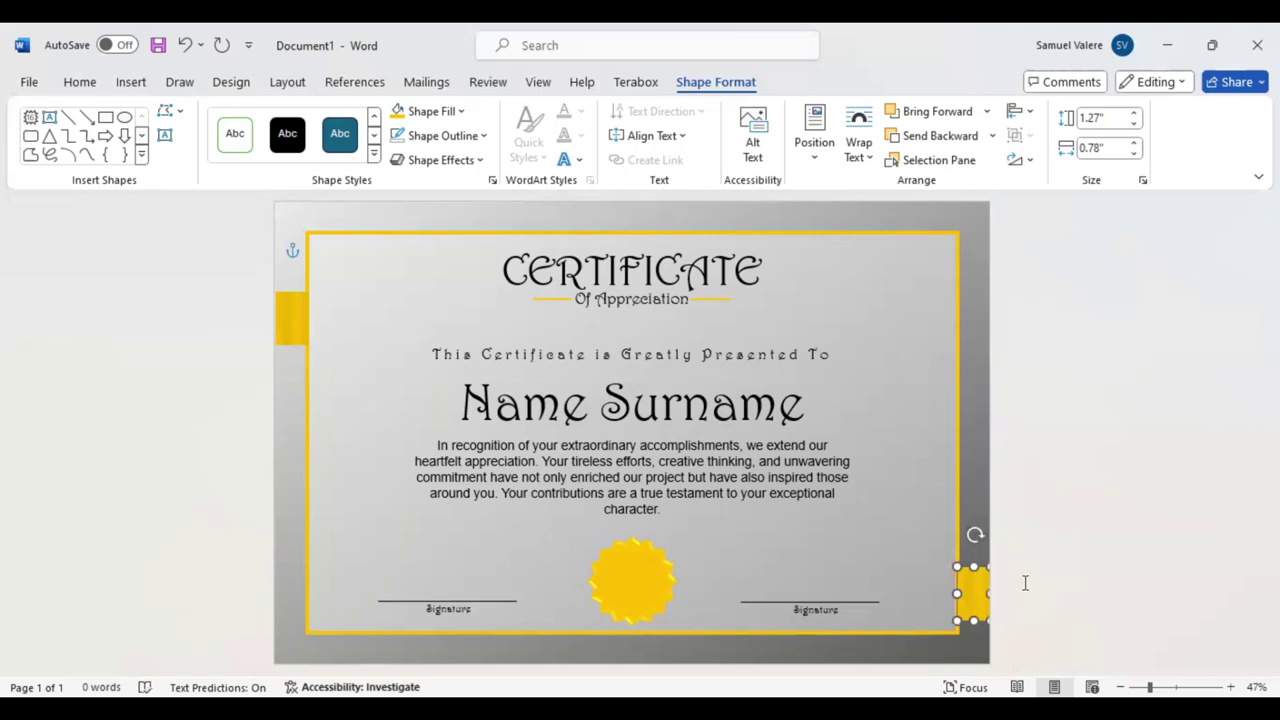
pyautogui.click(970, 590)
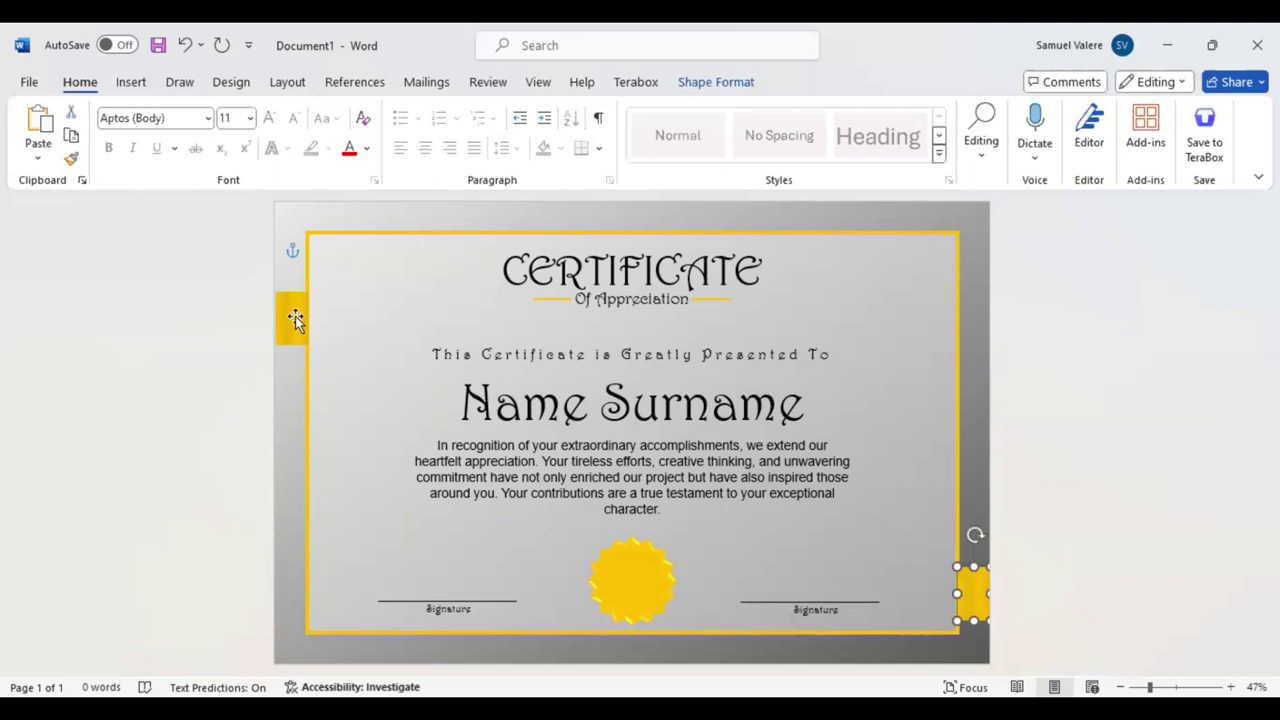
pyautogui.moveTo(295, 316); pyautogui.dragTo(265, 315)
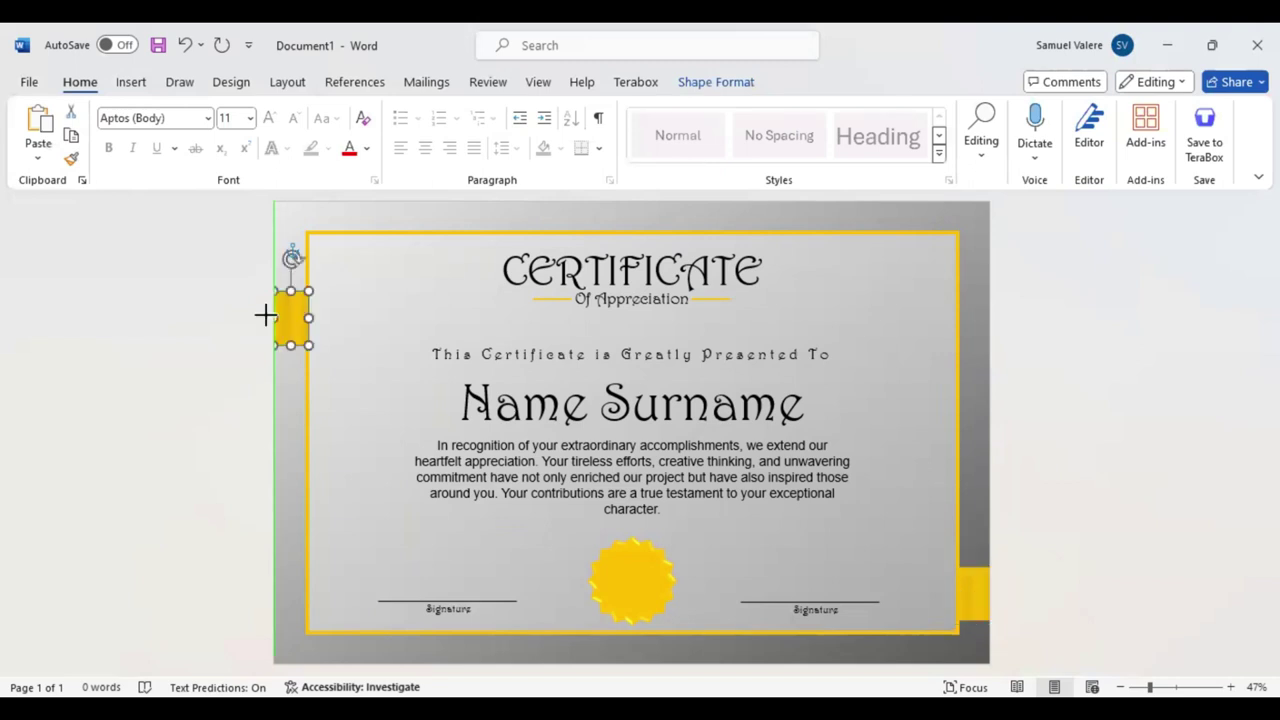
pyautogui.click(972, 591)
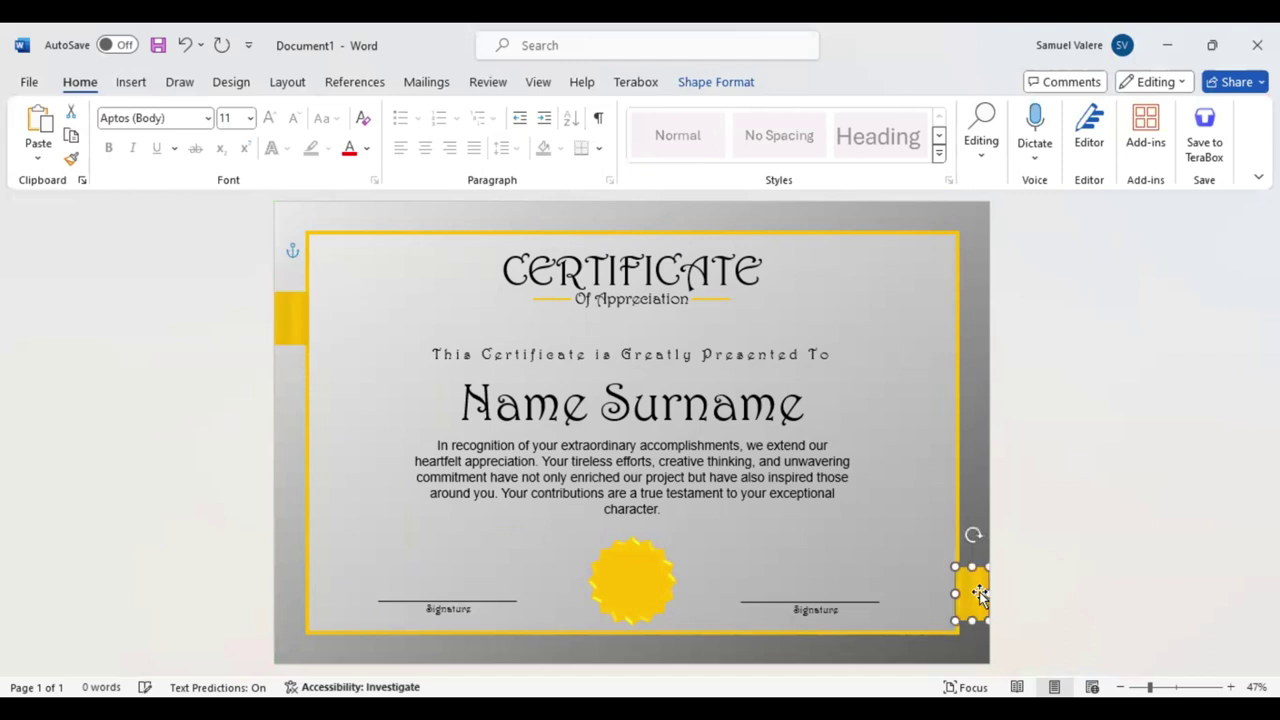
pyautogui.moveTo(978, 595); pyautogui.dragTo(993, 593)
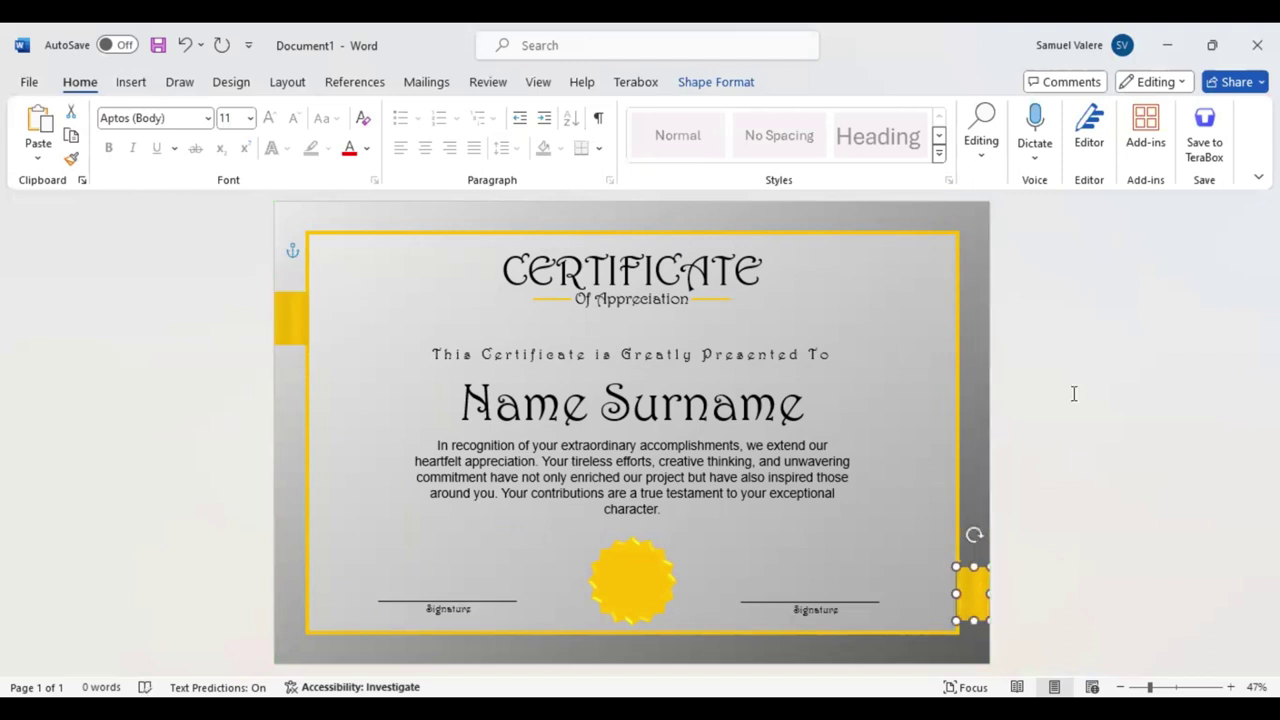